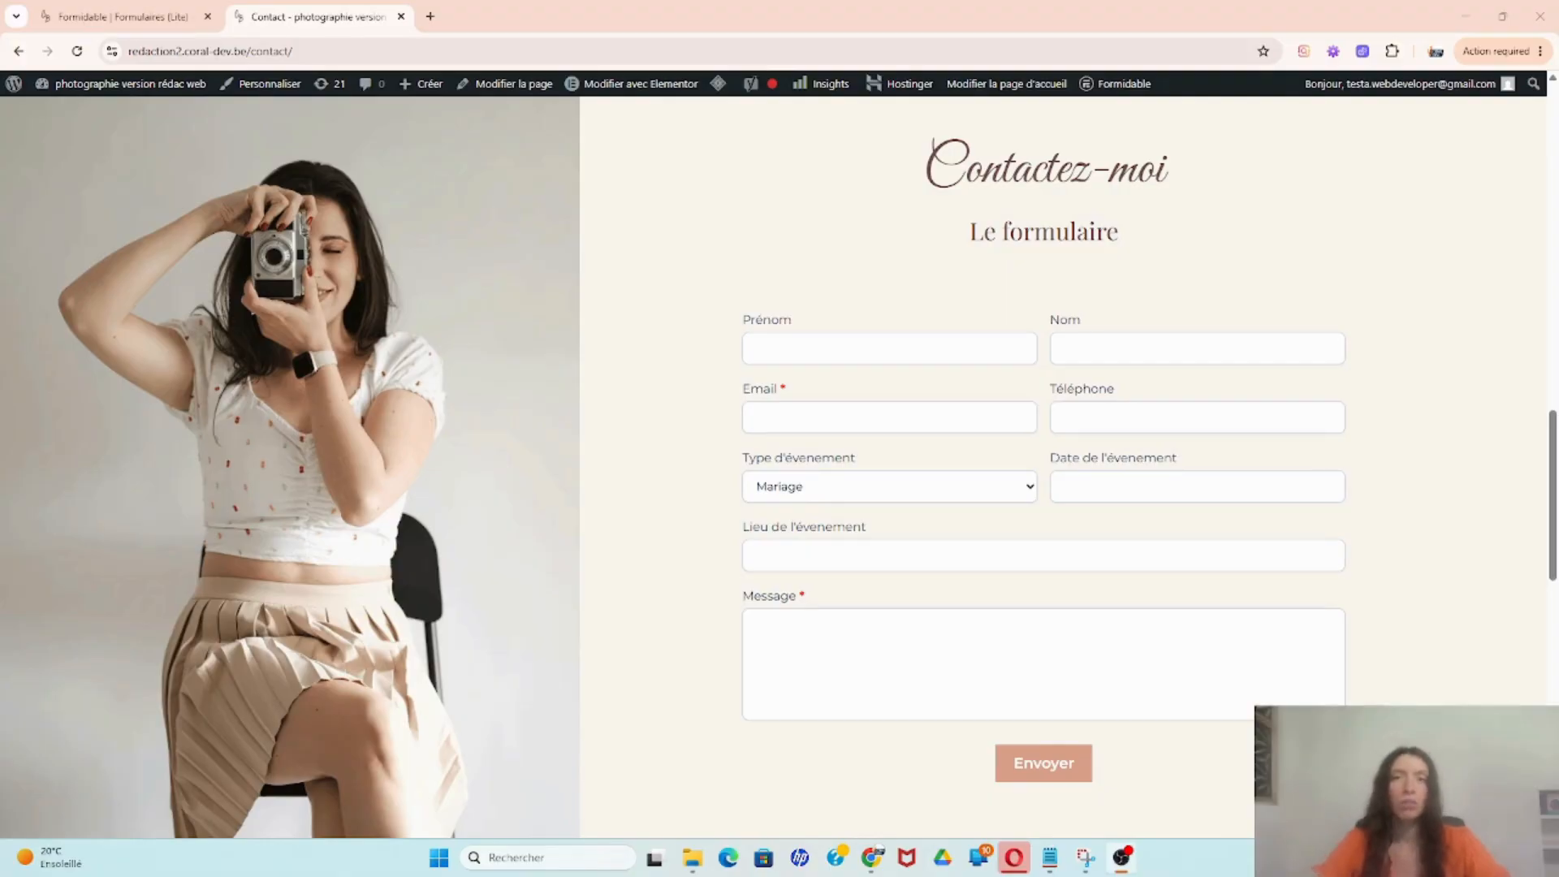
# Step: Scroll through the Contact page's 'Contactez-moi' form, then switch to the Formidable forms list tab
pyautogui.scroll(8, 562, 343)
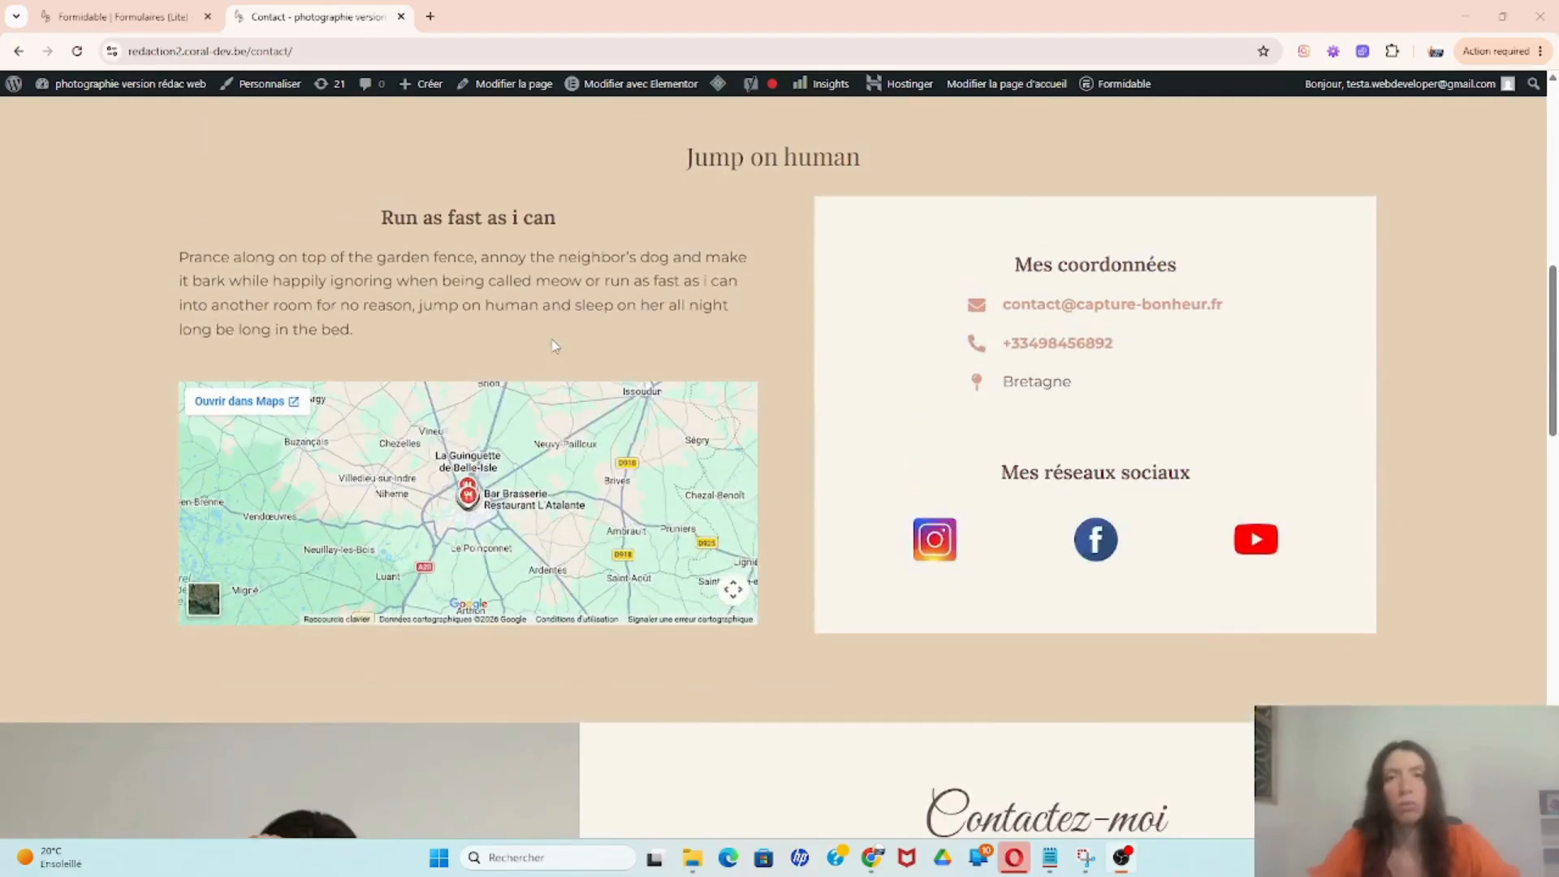
pyautogui.scroll(-8, 555, 345)
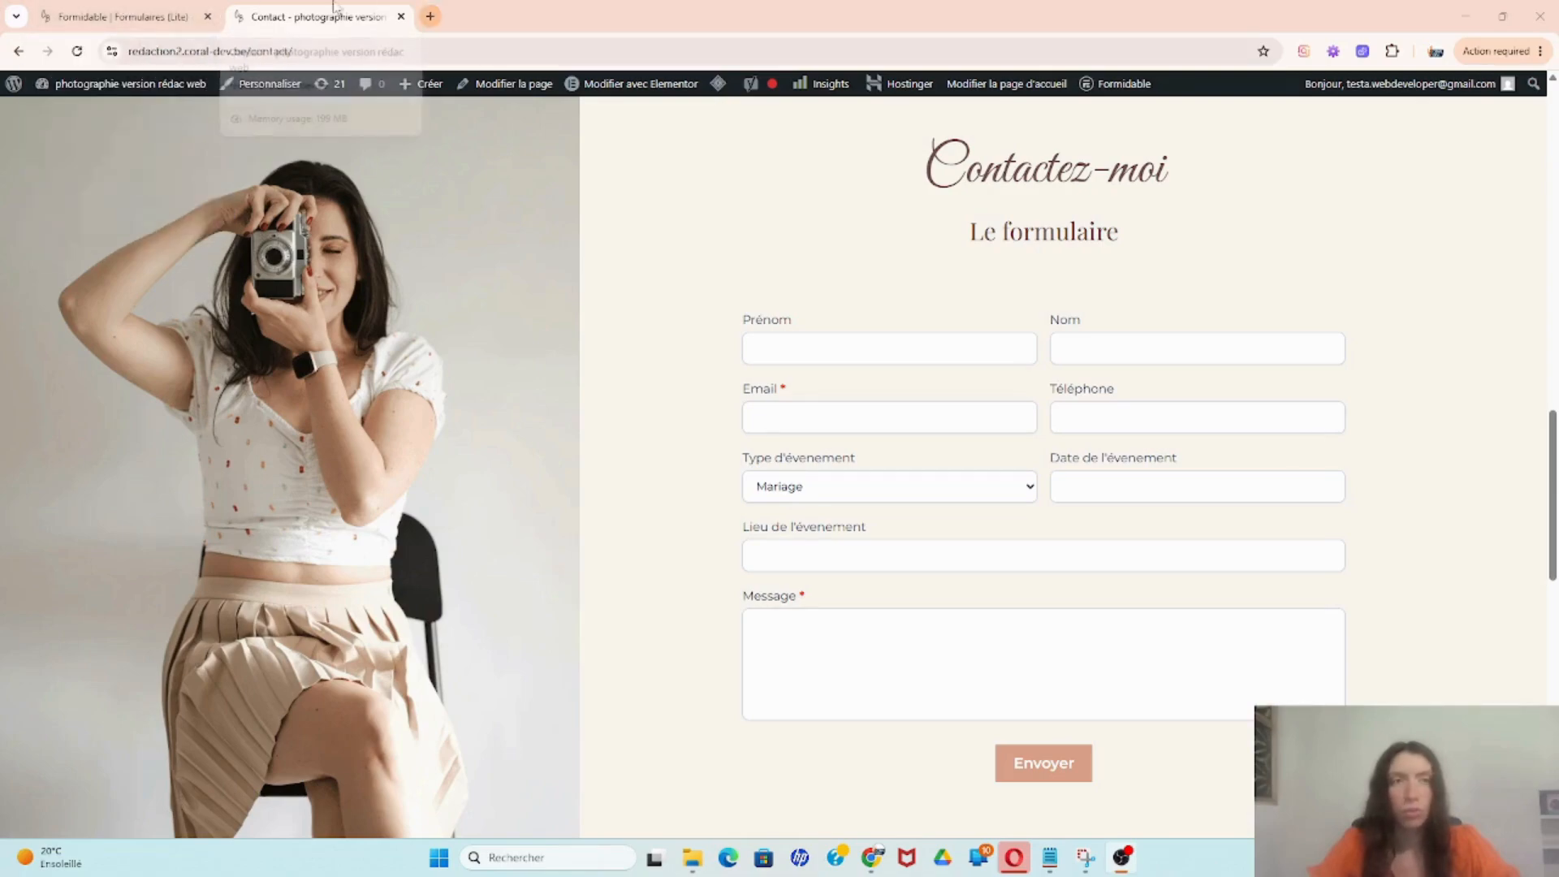
pyautogui.click(122, 16)
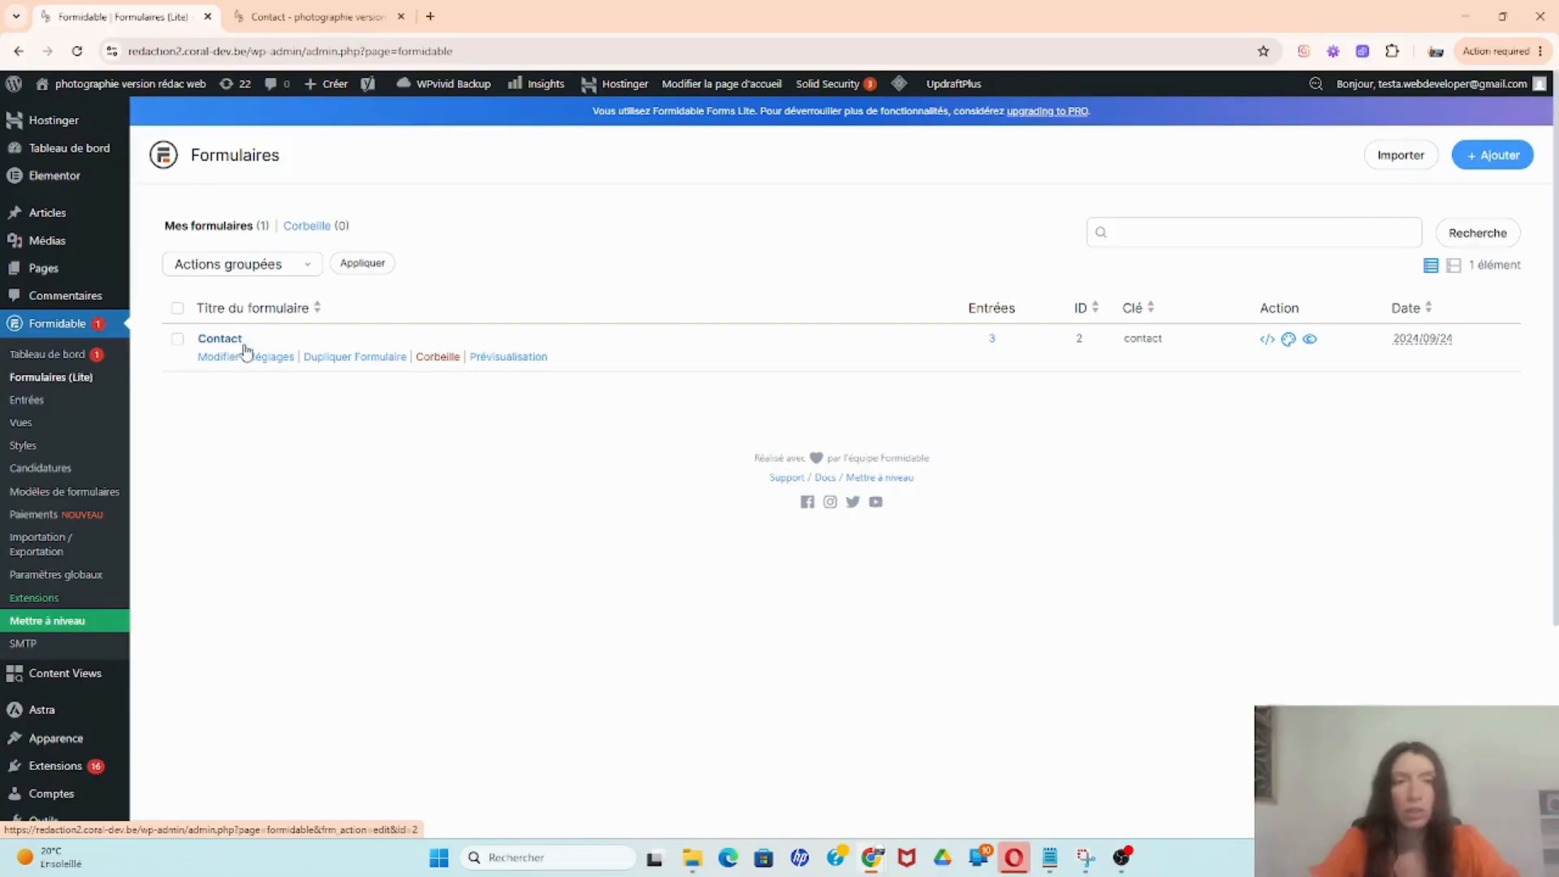
pyautogui.click(274, 362)
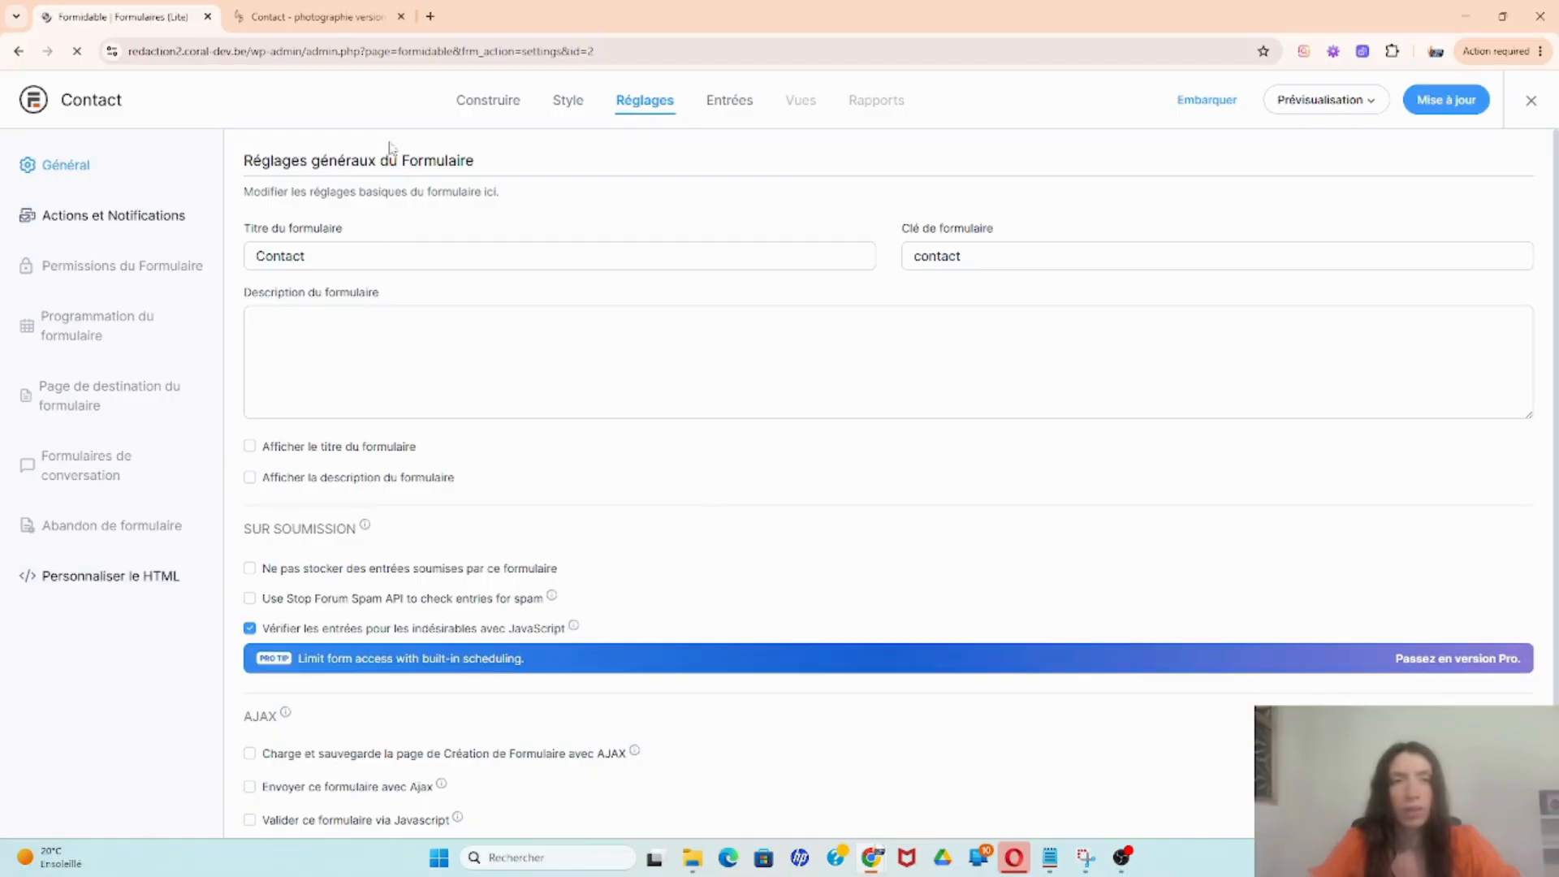
pyautogui.click(99, 217)
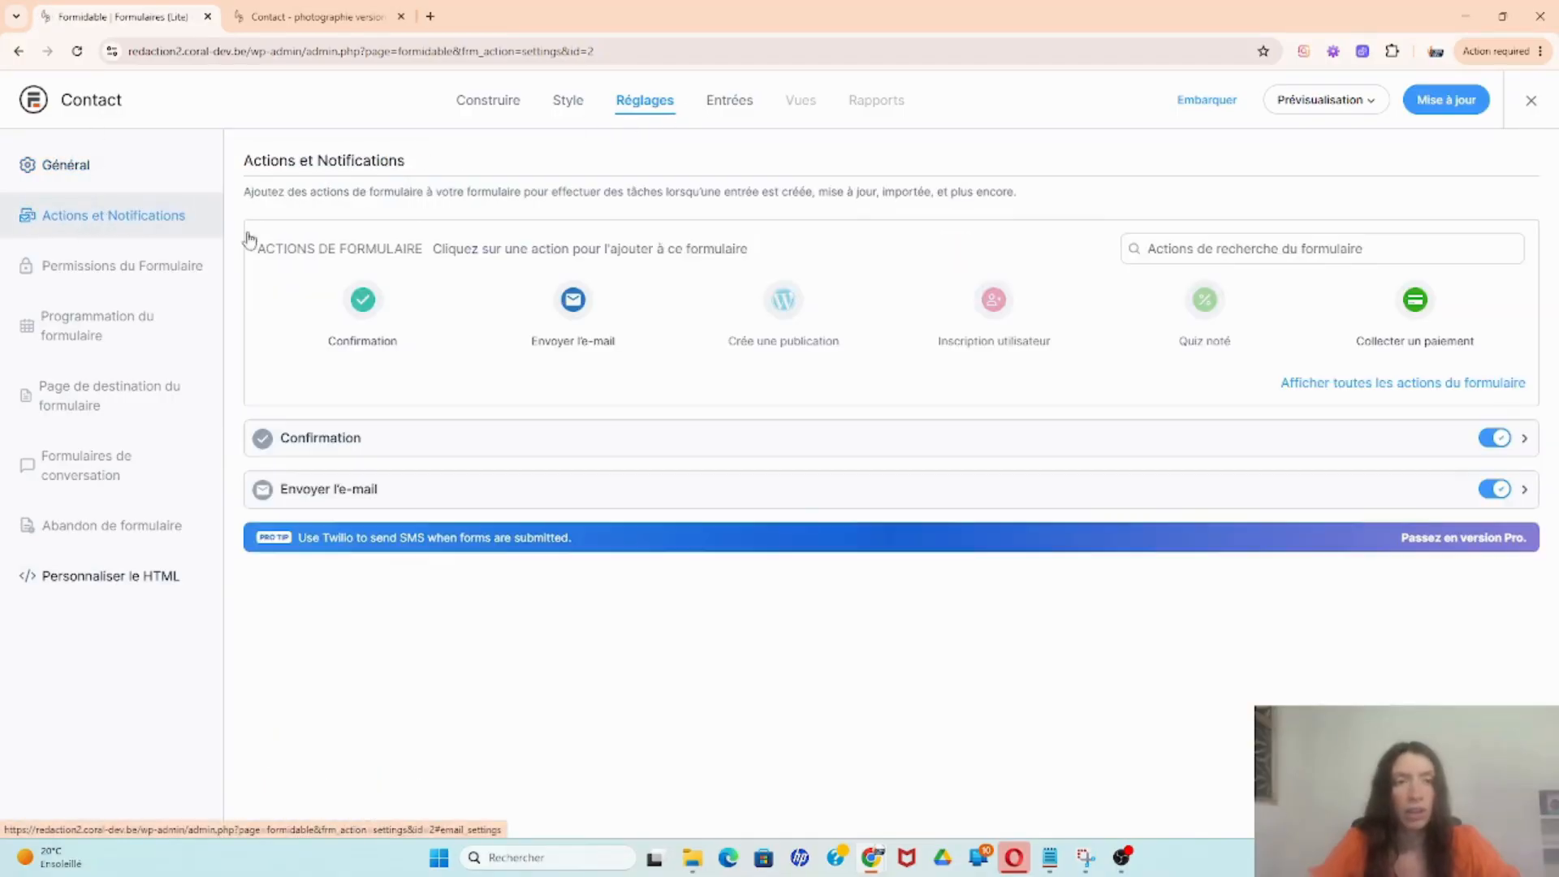
pyautogui.click(432, 491)
pyautogui.scroll(-3, 432, 490)
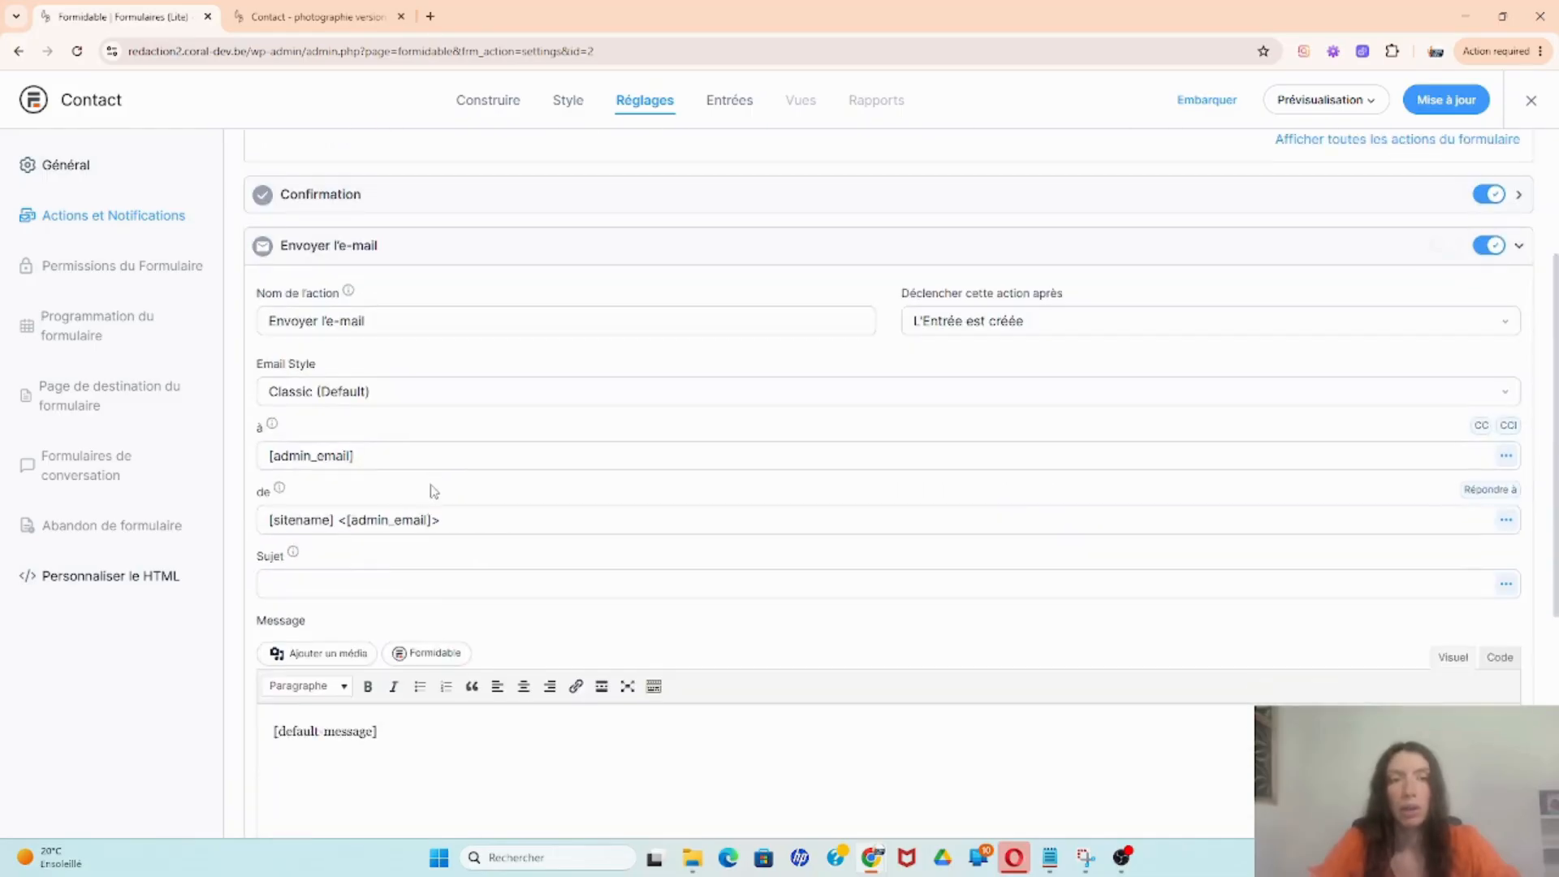
pyautogui.scroll(-1, 397, 416)
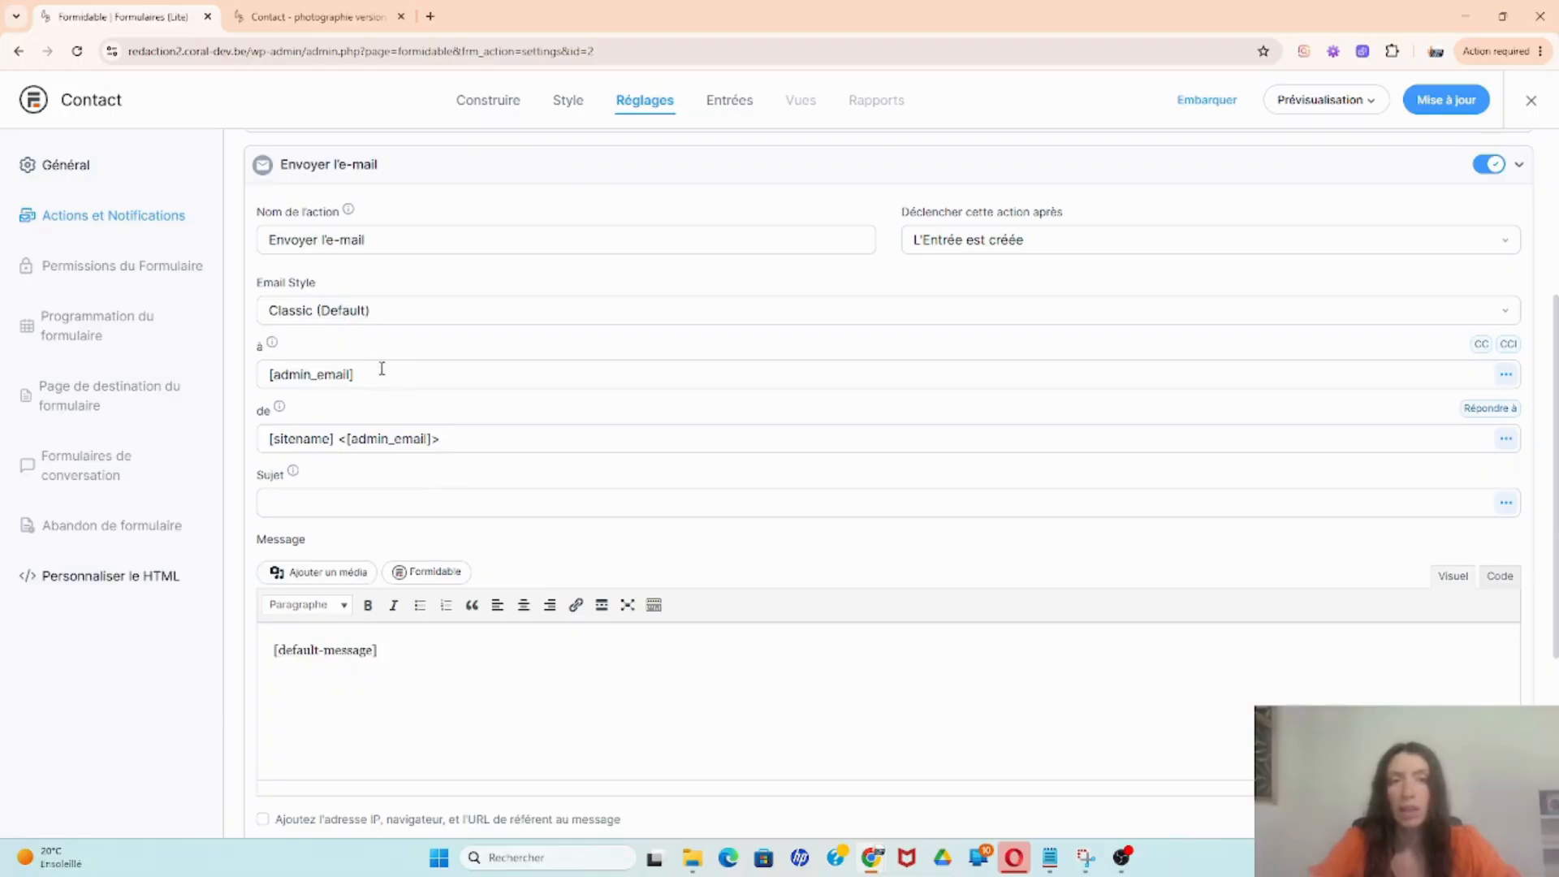
pyautogui.moveTo(385, 374); pyautogui.dragTo(267, 374)
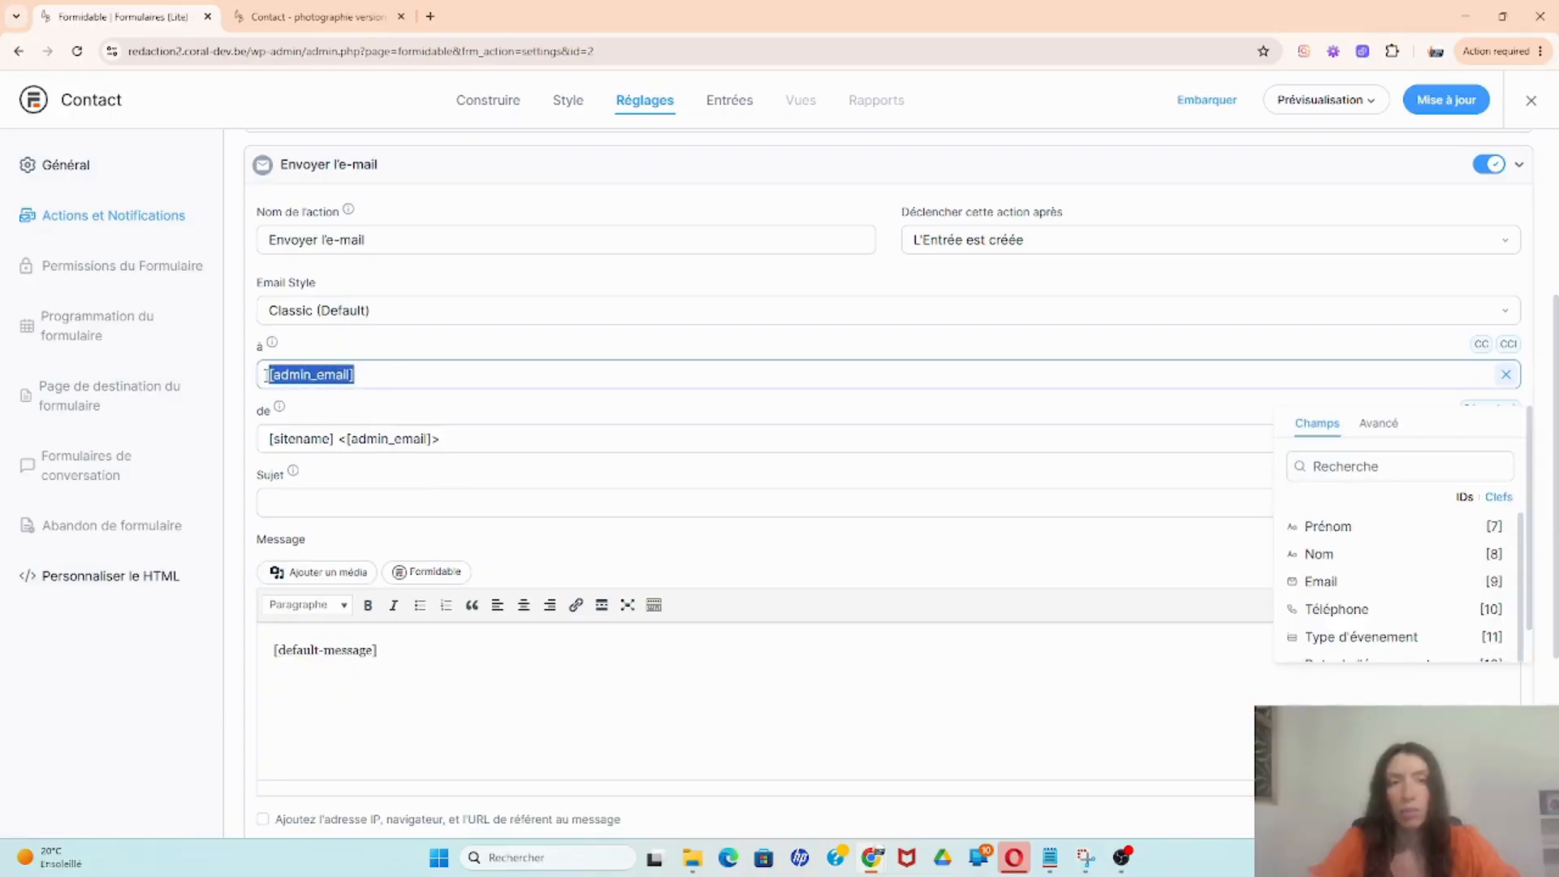
pyautogui.click(373, 376)
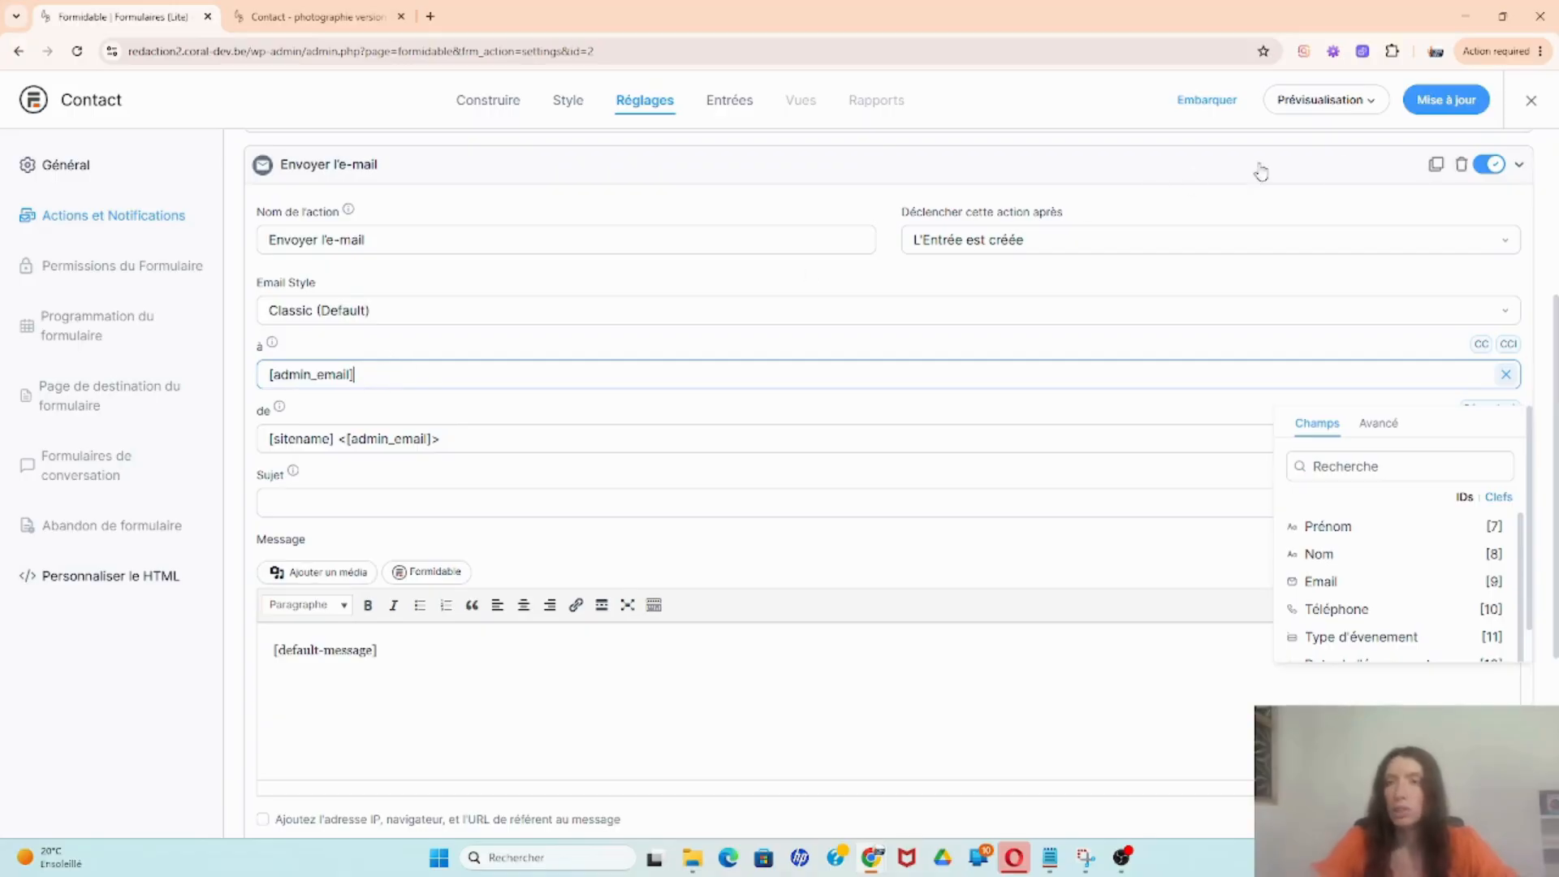
pyautogui.click(1531, 101)
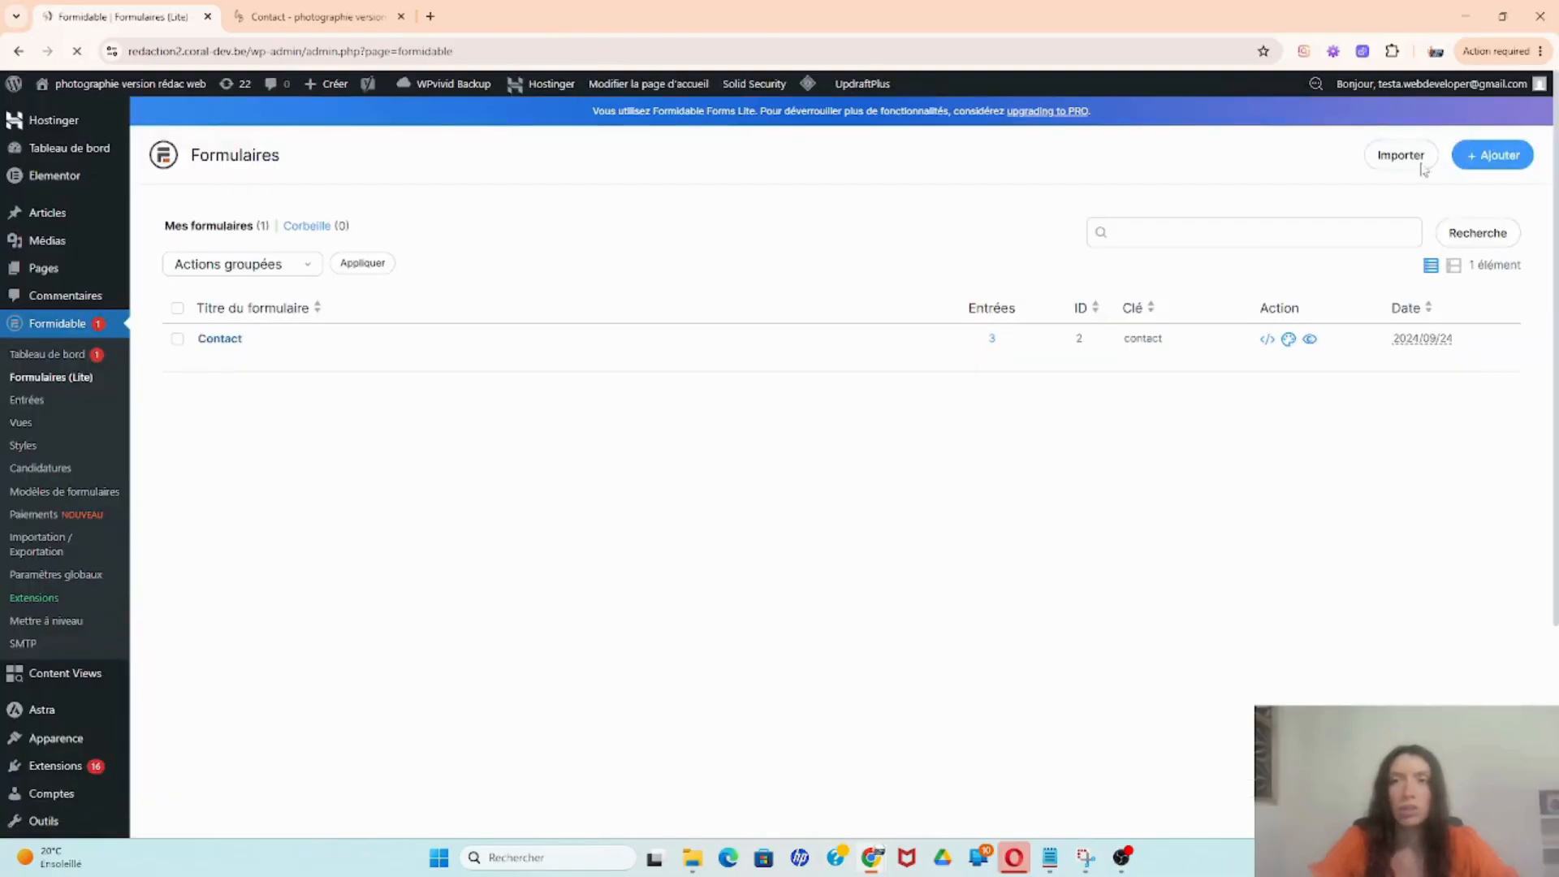
# Step: Open Réglages > Général and select the 'Adresse e-mail d'administration' value to check it
pyautogui.scroll(-3, 718, 601)
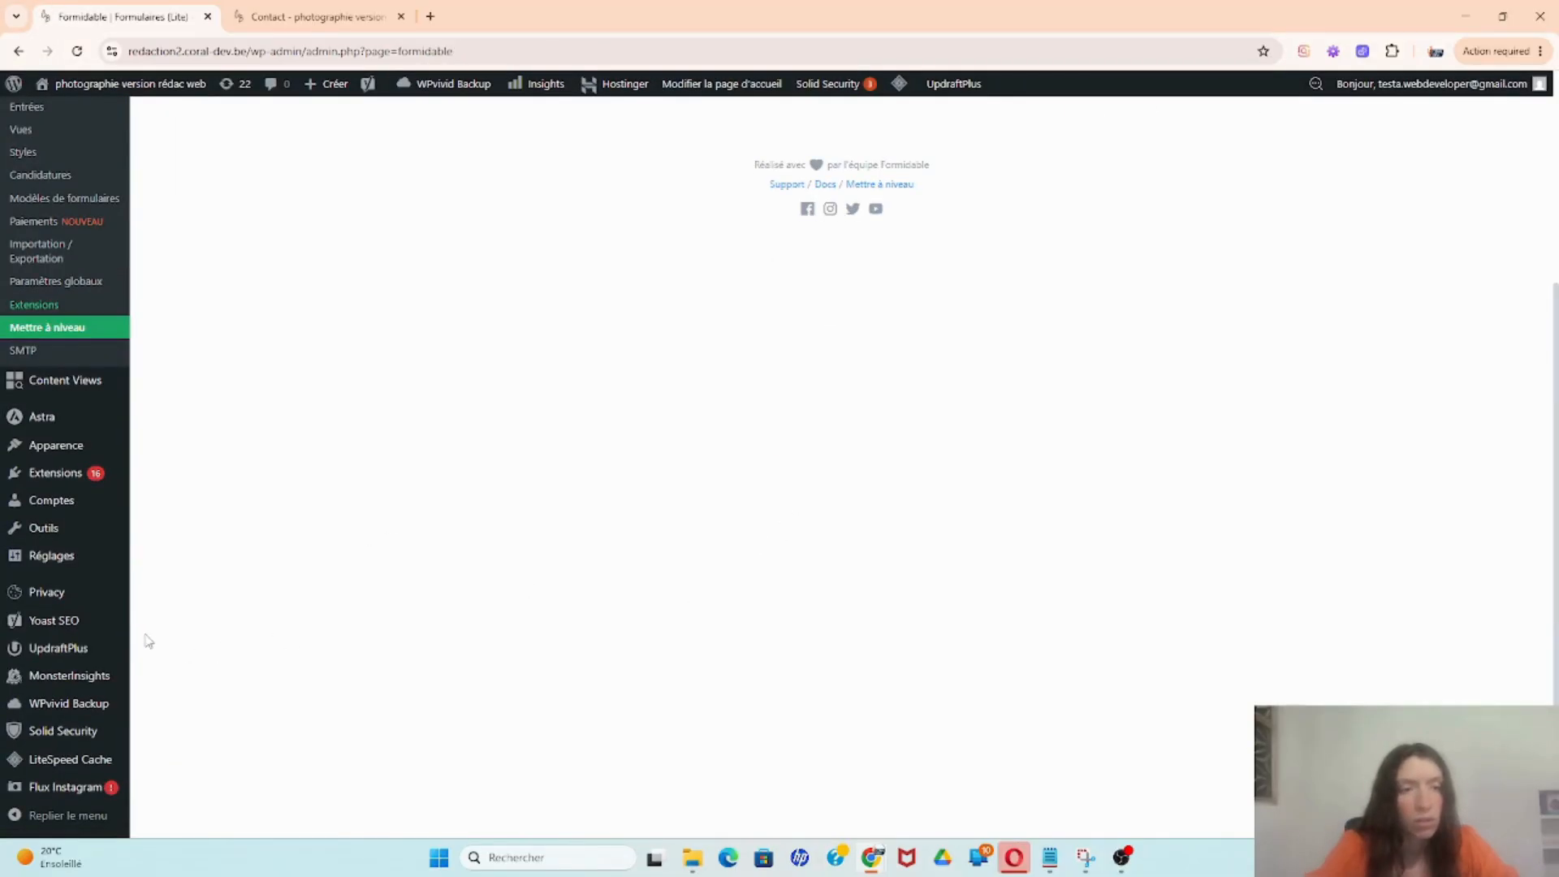
pyautogui.moveTo(52, 558)
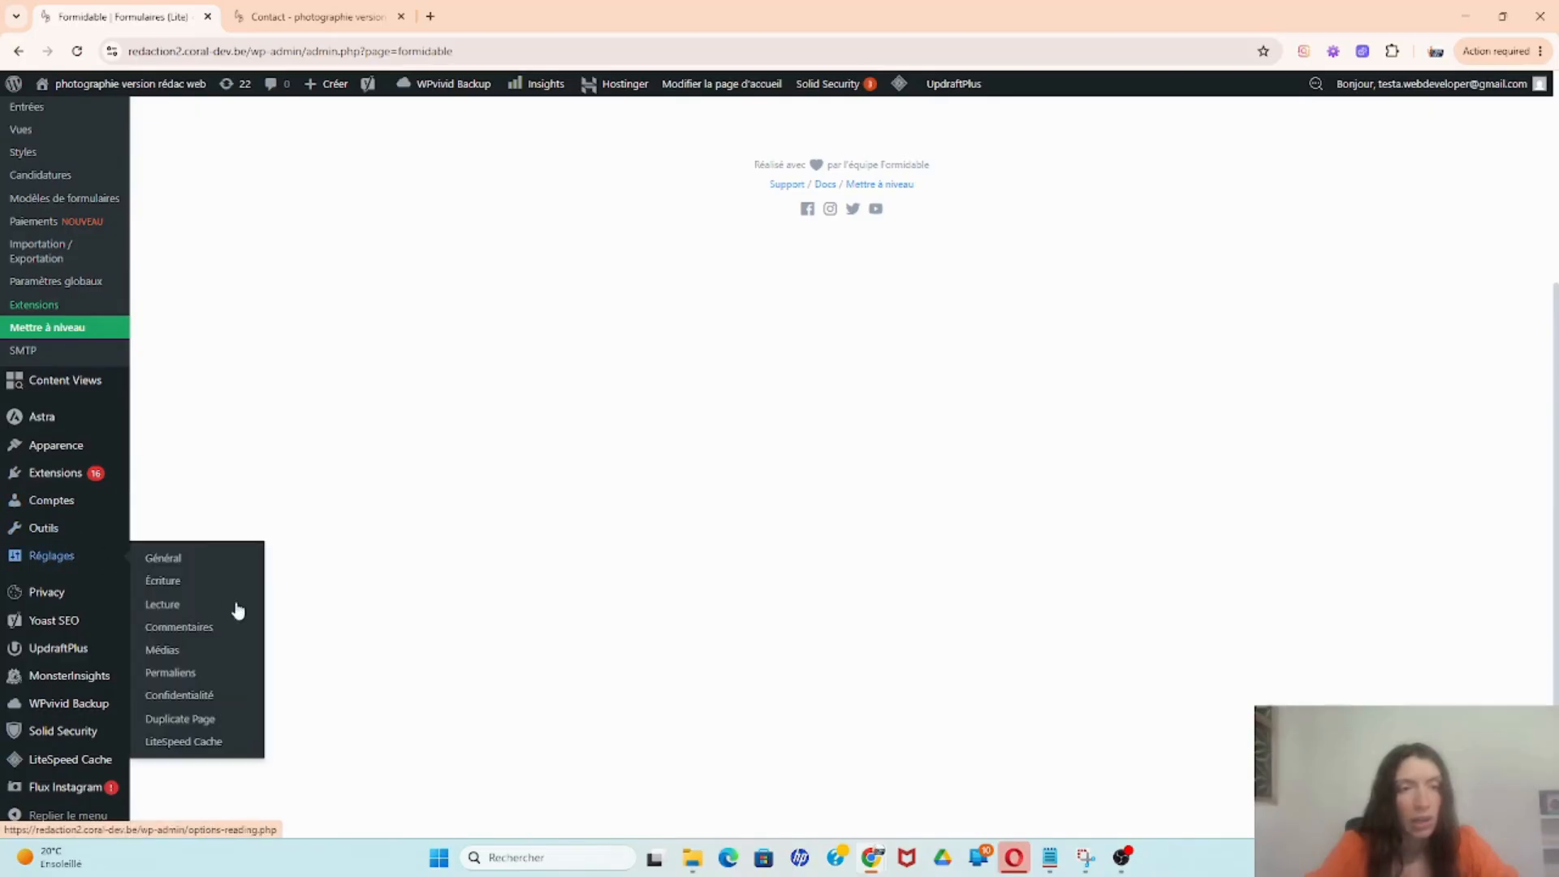
pyautogui.click(204, 567)
pyautogui.scroll(-5, 478, 497)
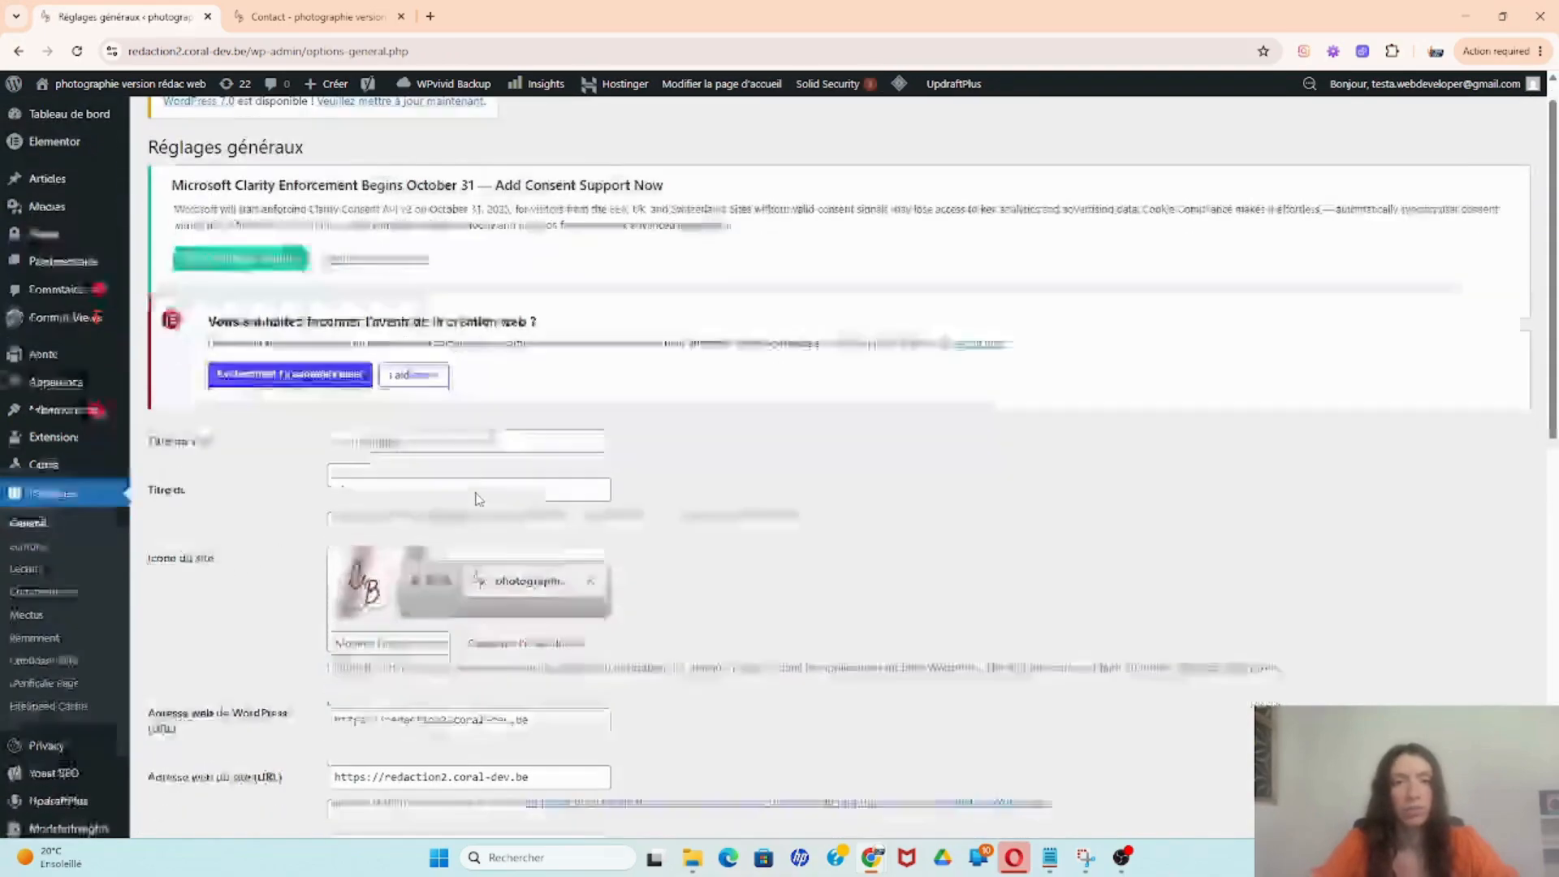
pyautogui.moveTo(507, 474); pyautogui.dragTo(331, 474)
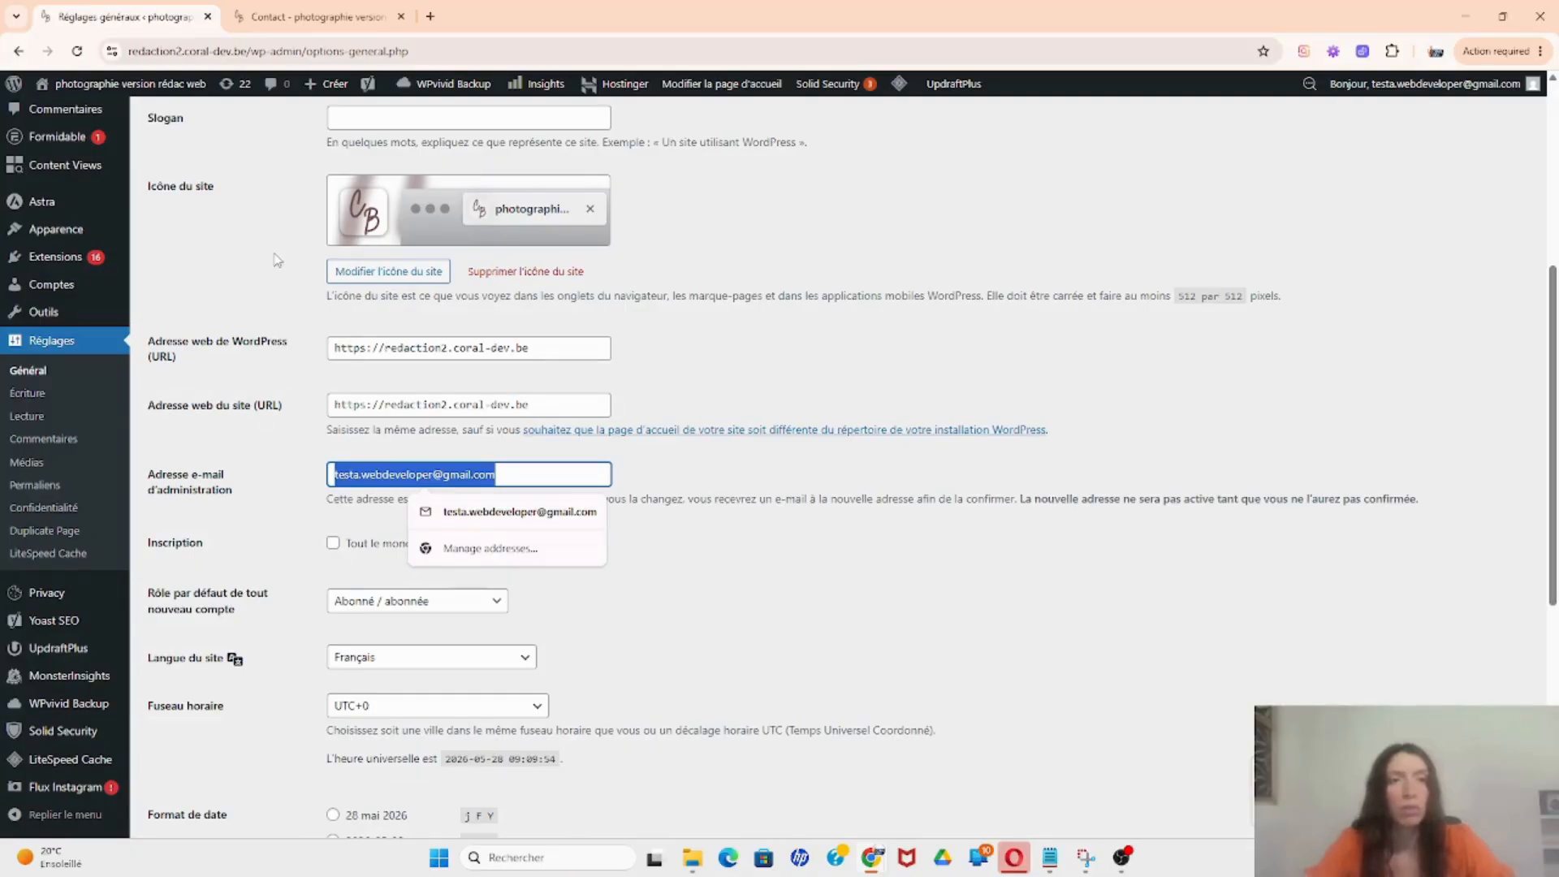
pyautogui.scroll(2, 276, 259)
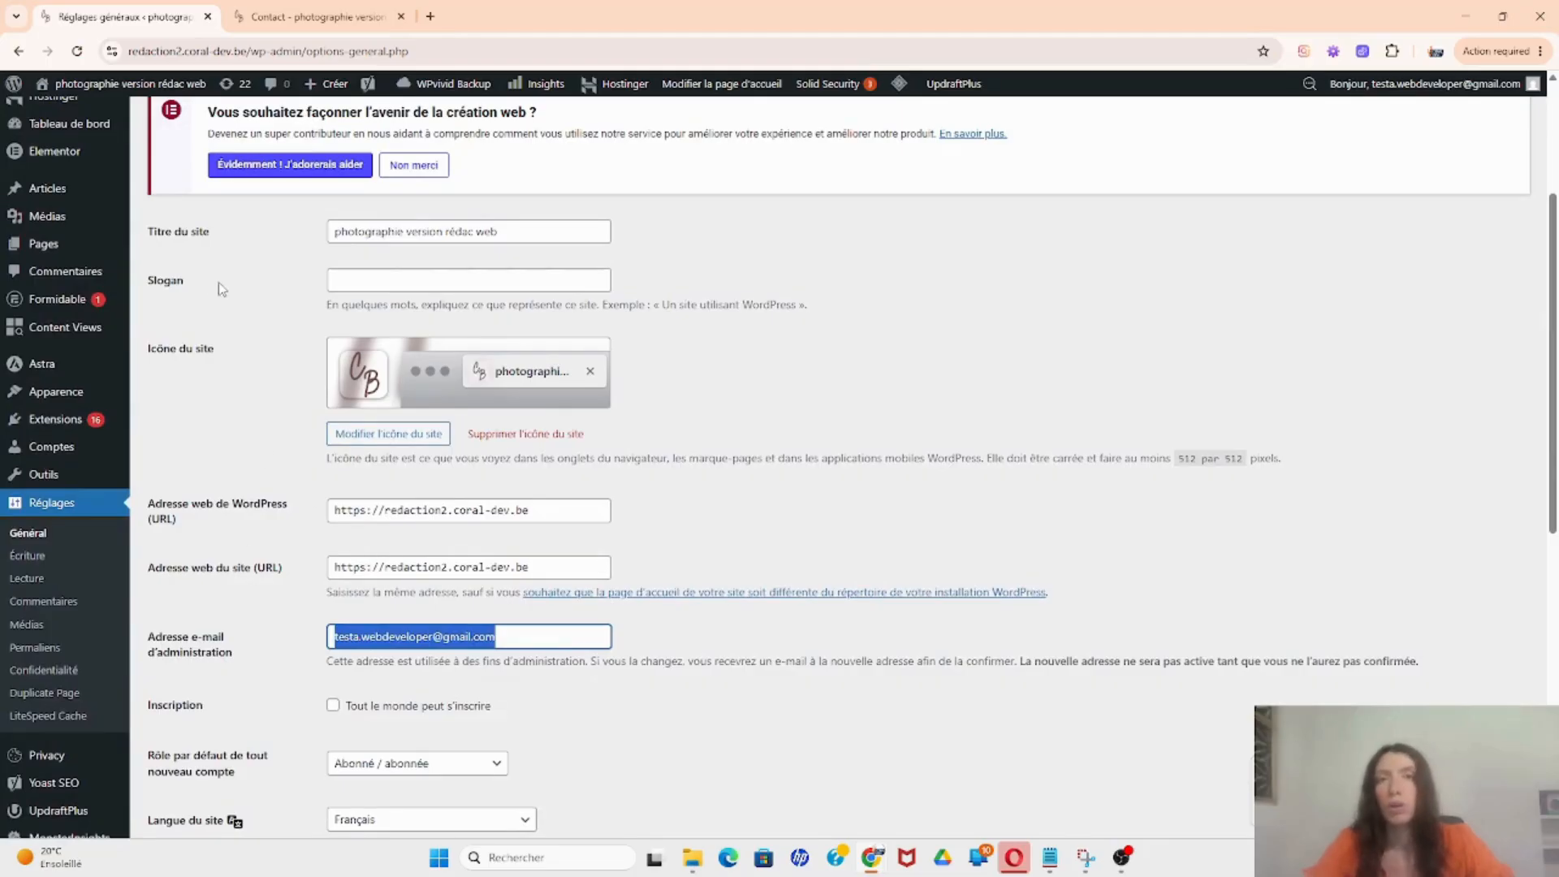
pyautogui.scroll(2, 216, 292)
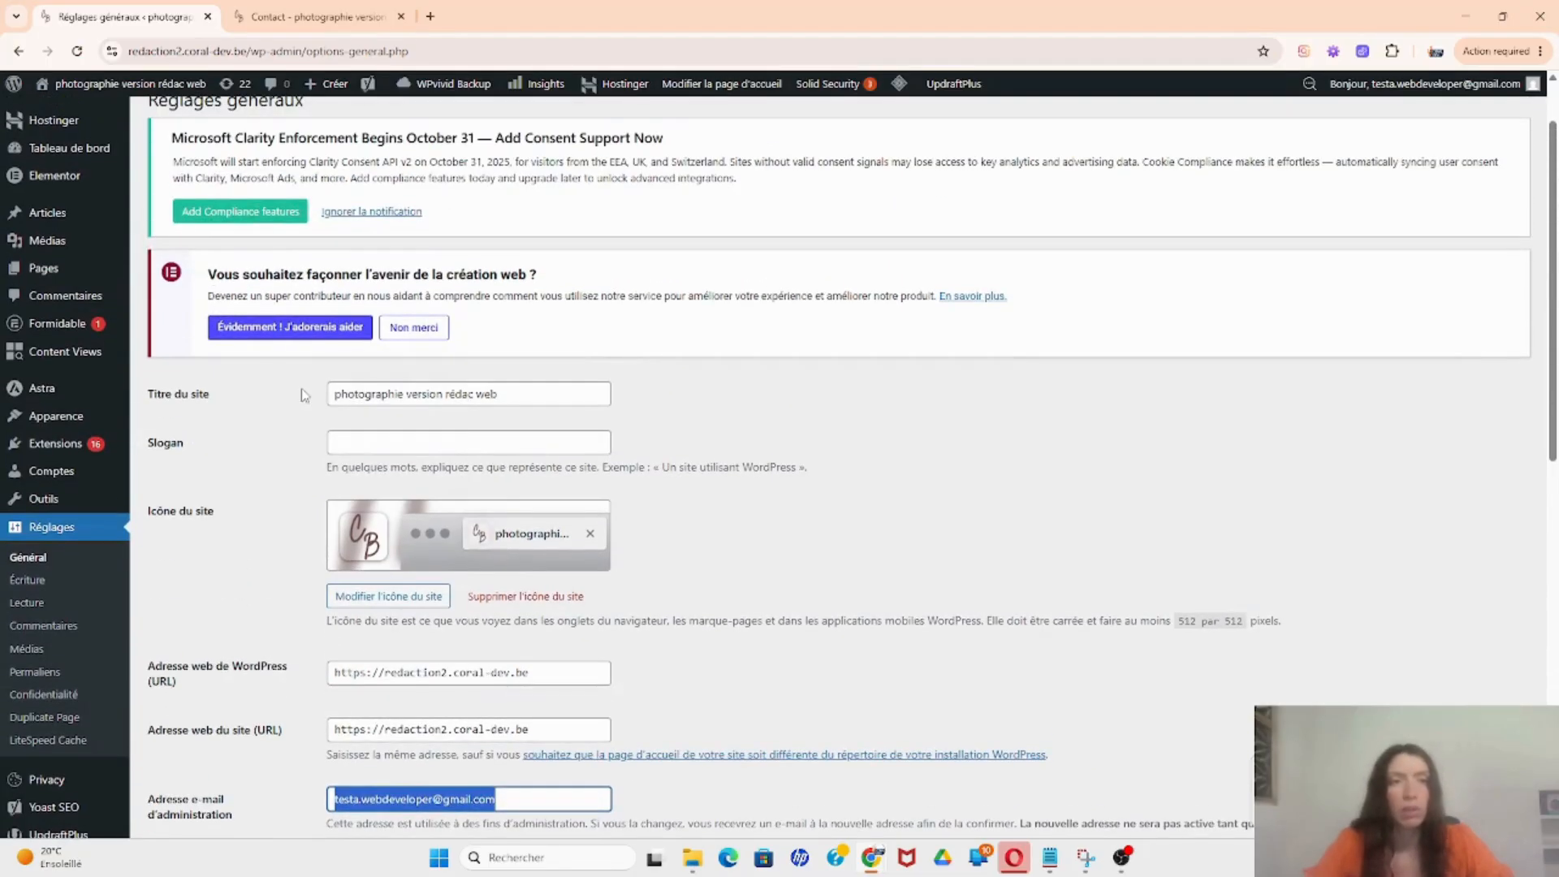
# Step: Open the Contact form's Actions et Notifications settings with Envoyer l'e-mail expanded
pyautogui.moveTo(91, 331)
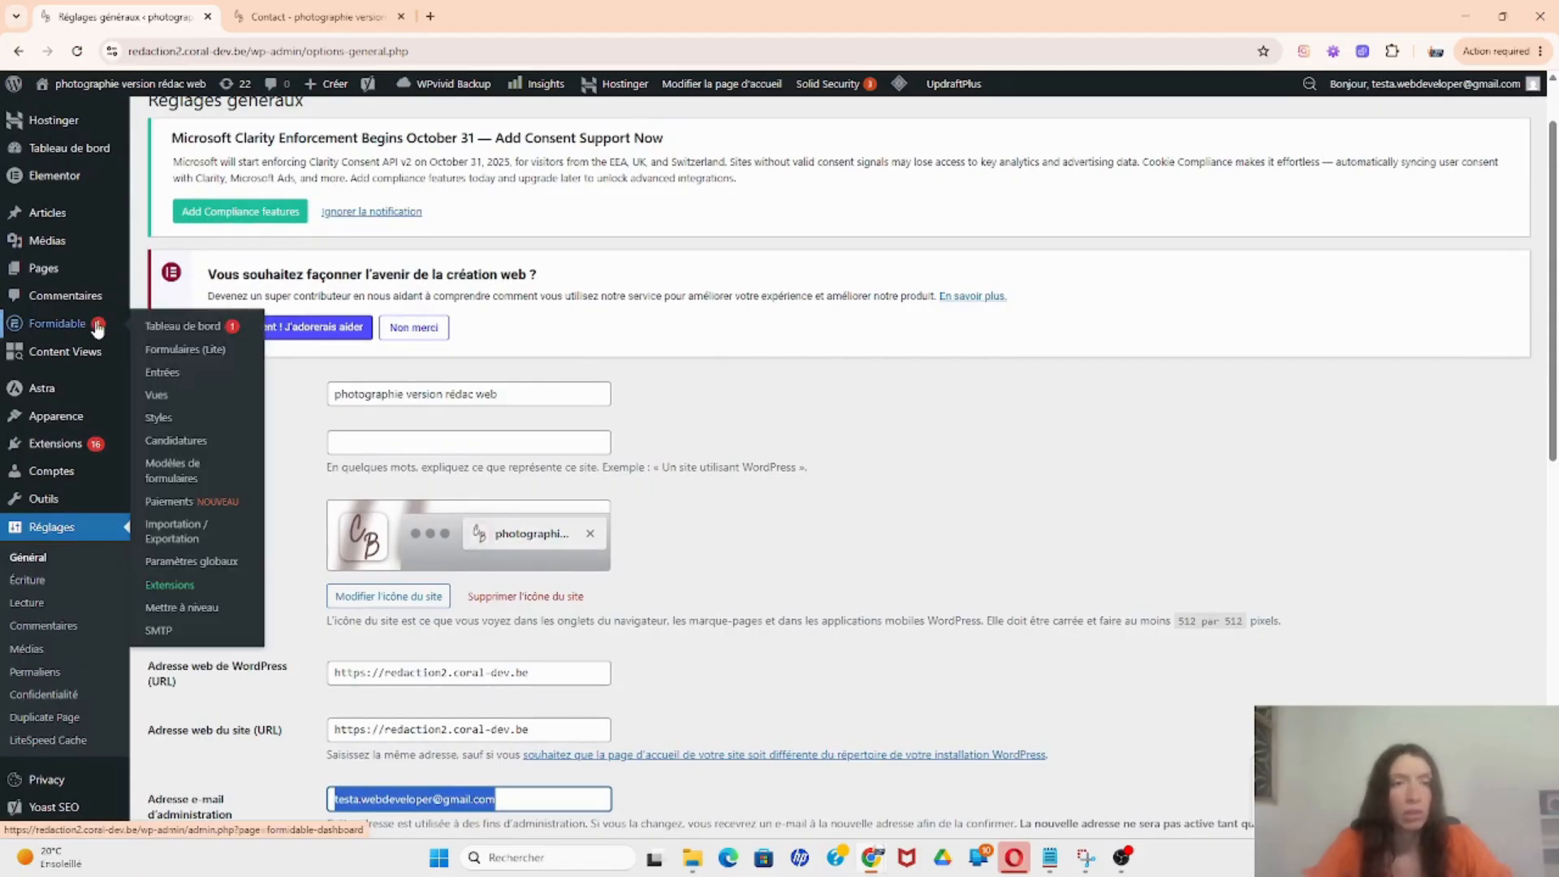
pyautogui.click(176, 355)
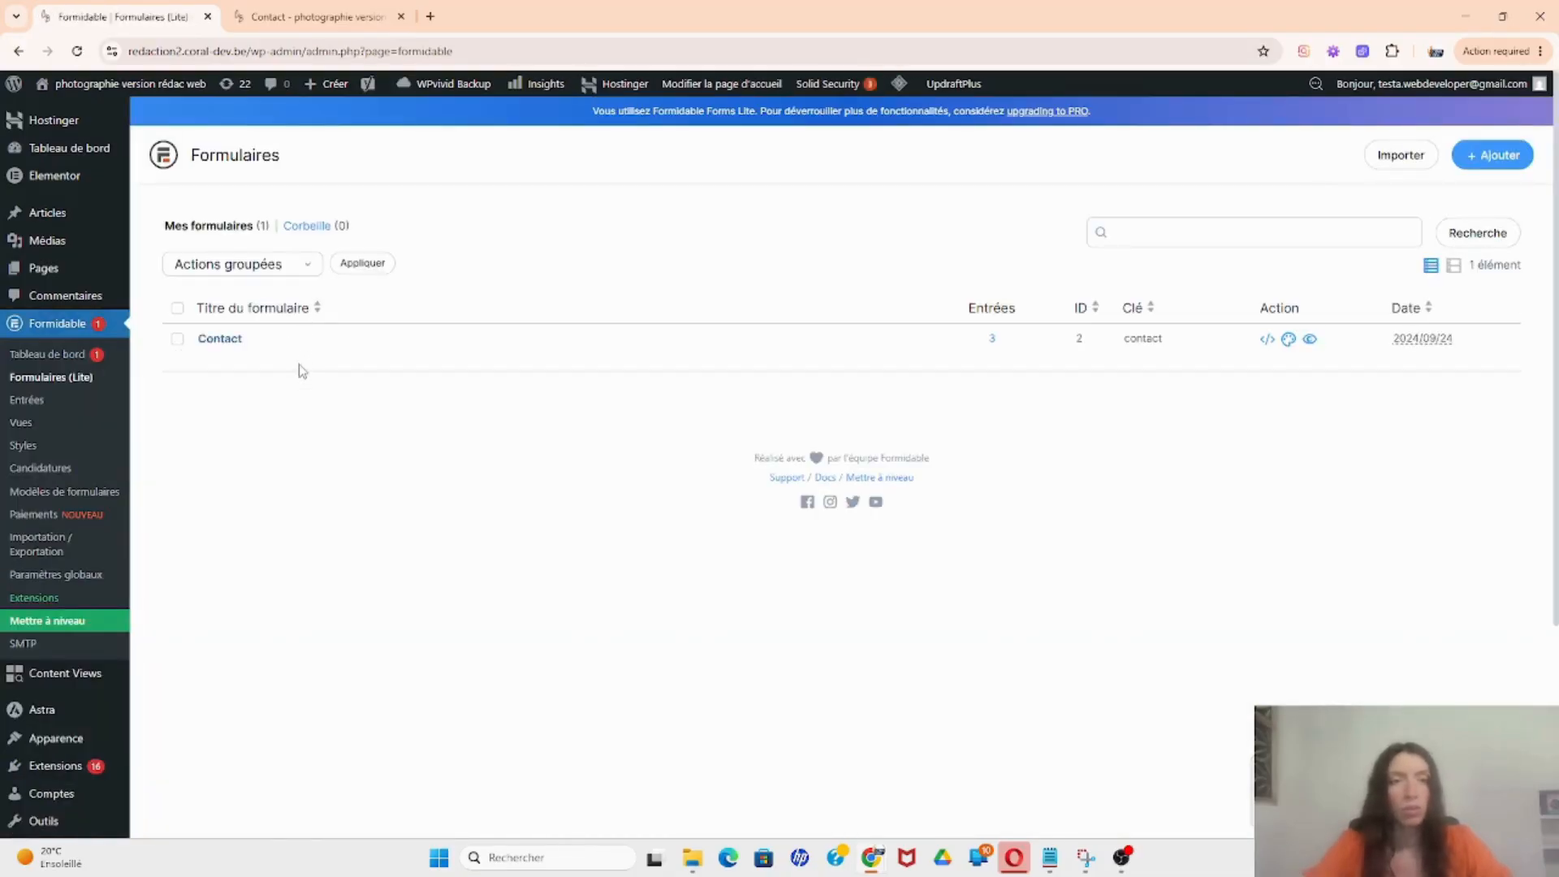
pyautogui.moveTo(231, 344)
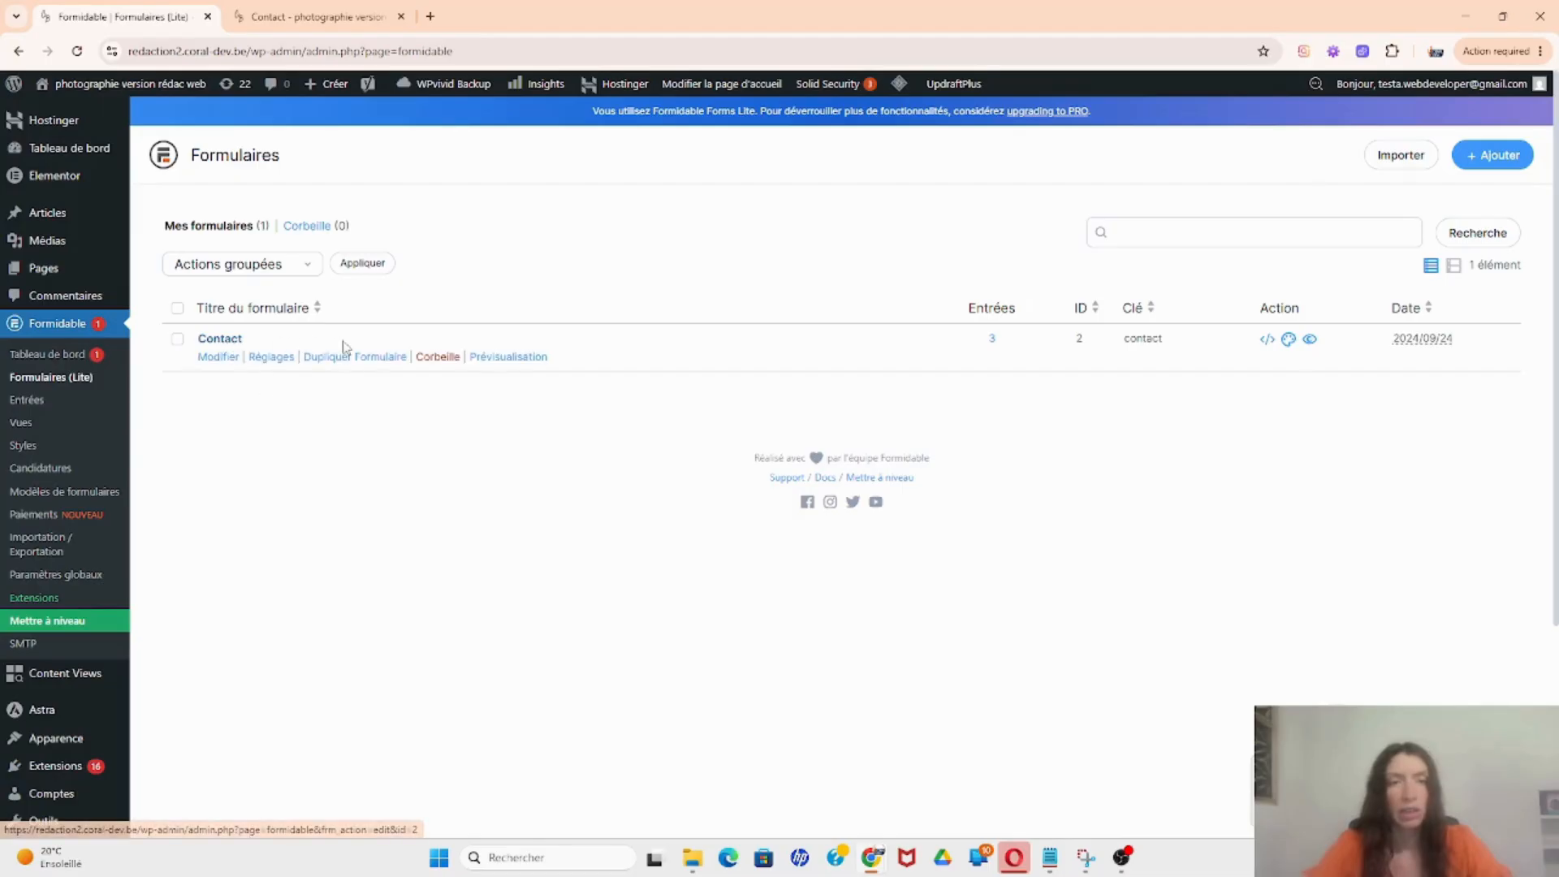
pyautogui.click(279, 358)
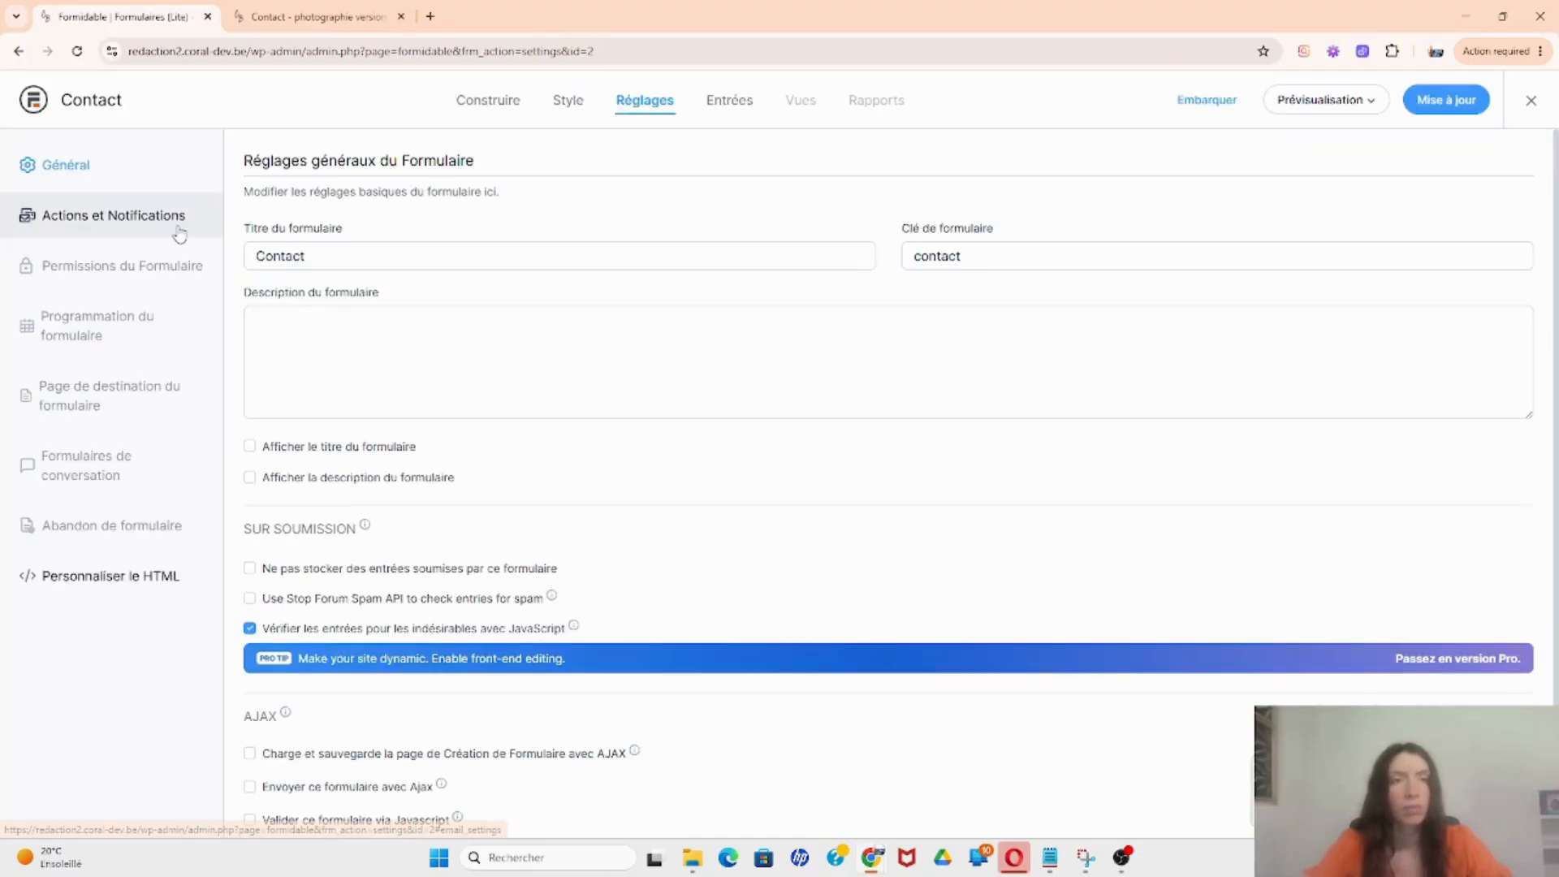
pyautogui.click(130, 229)
pyautogui.click(333, 487)
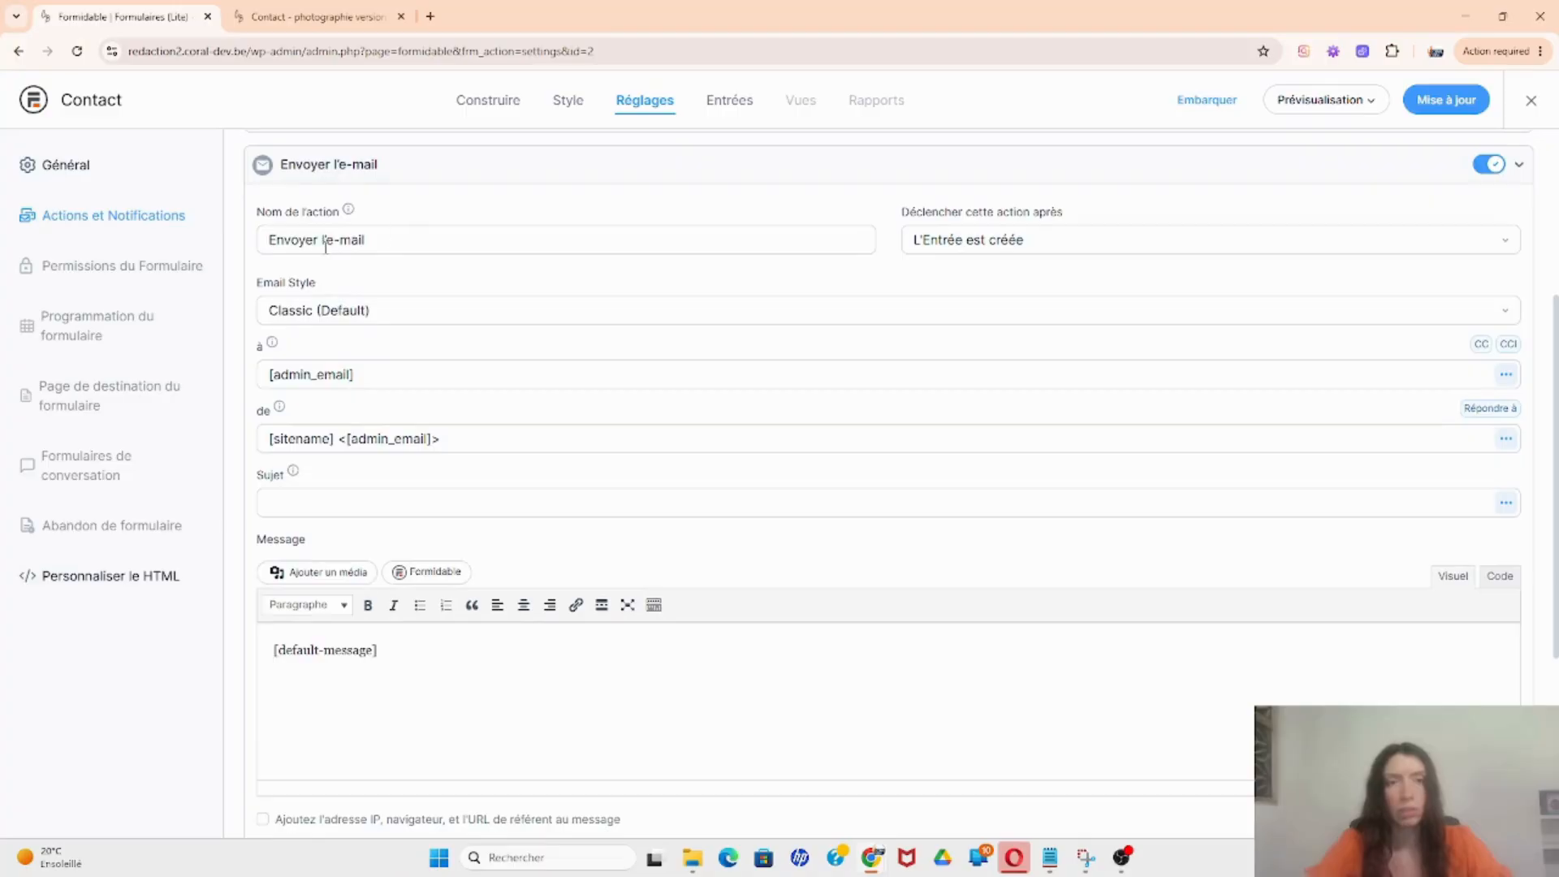
# Step: Select the [admin_email] value in the notification's 'à' field, ready to overwrite it
pyautogui.click(480, 438)
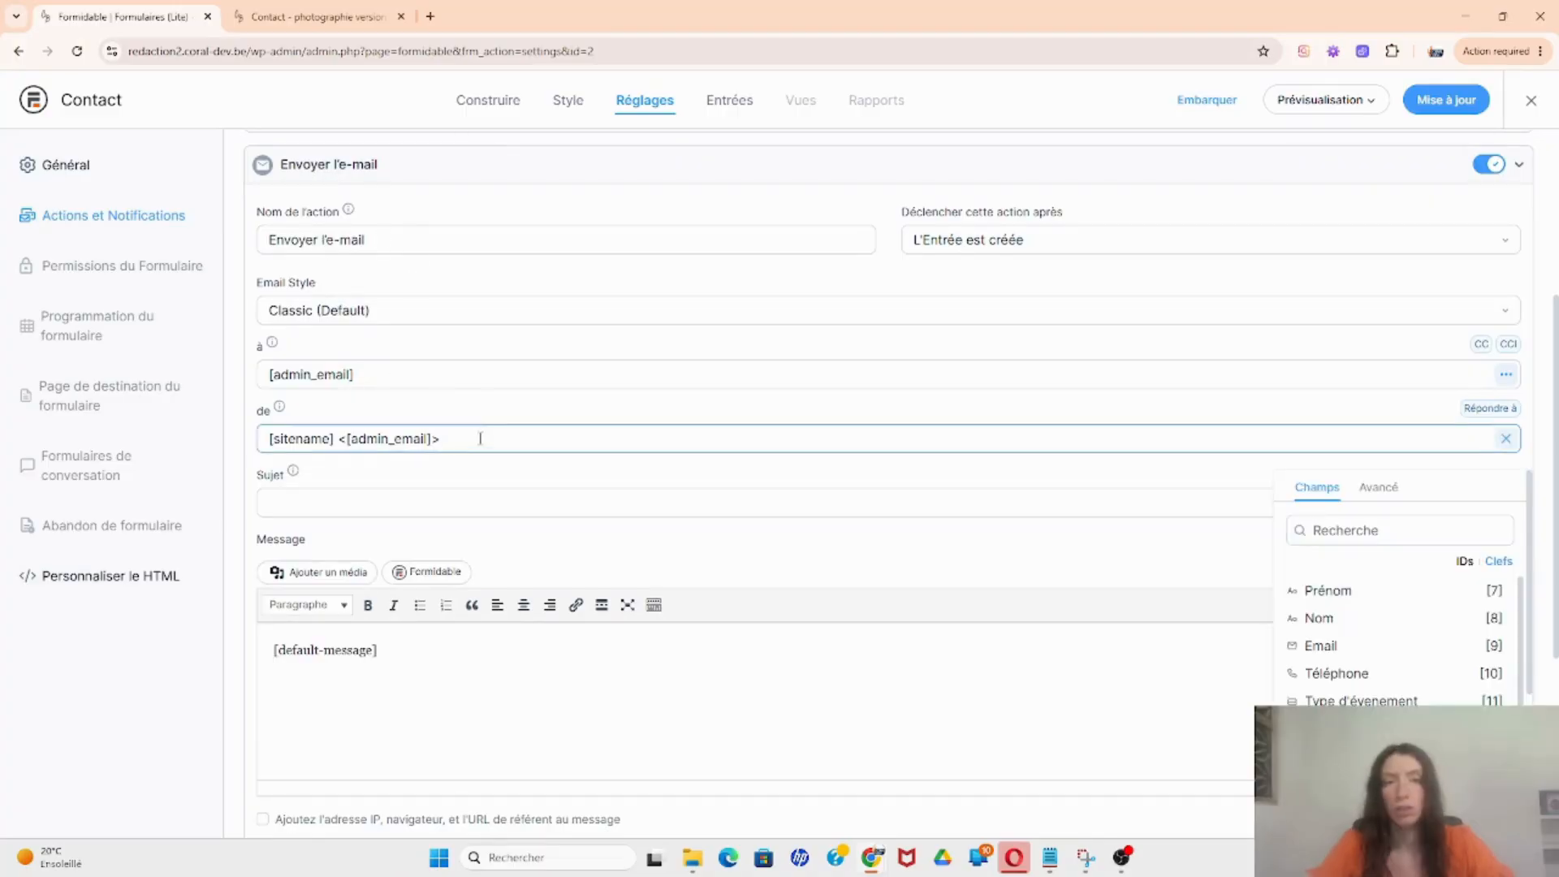
pyautogui.moveTo(480, 438); pyautogui.dragTo(295, 419)
pyautogui.click(373, 375)
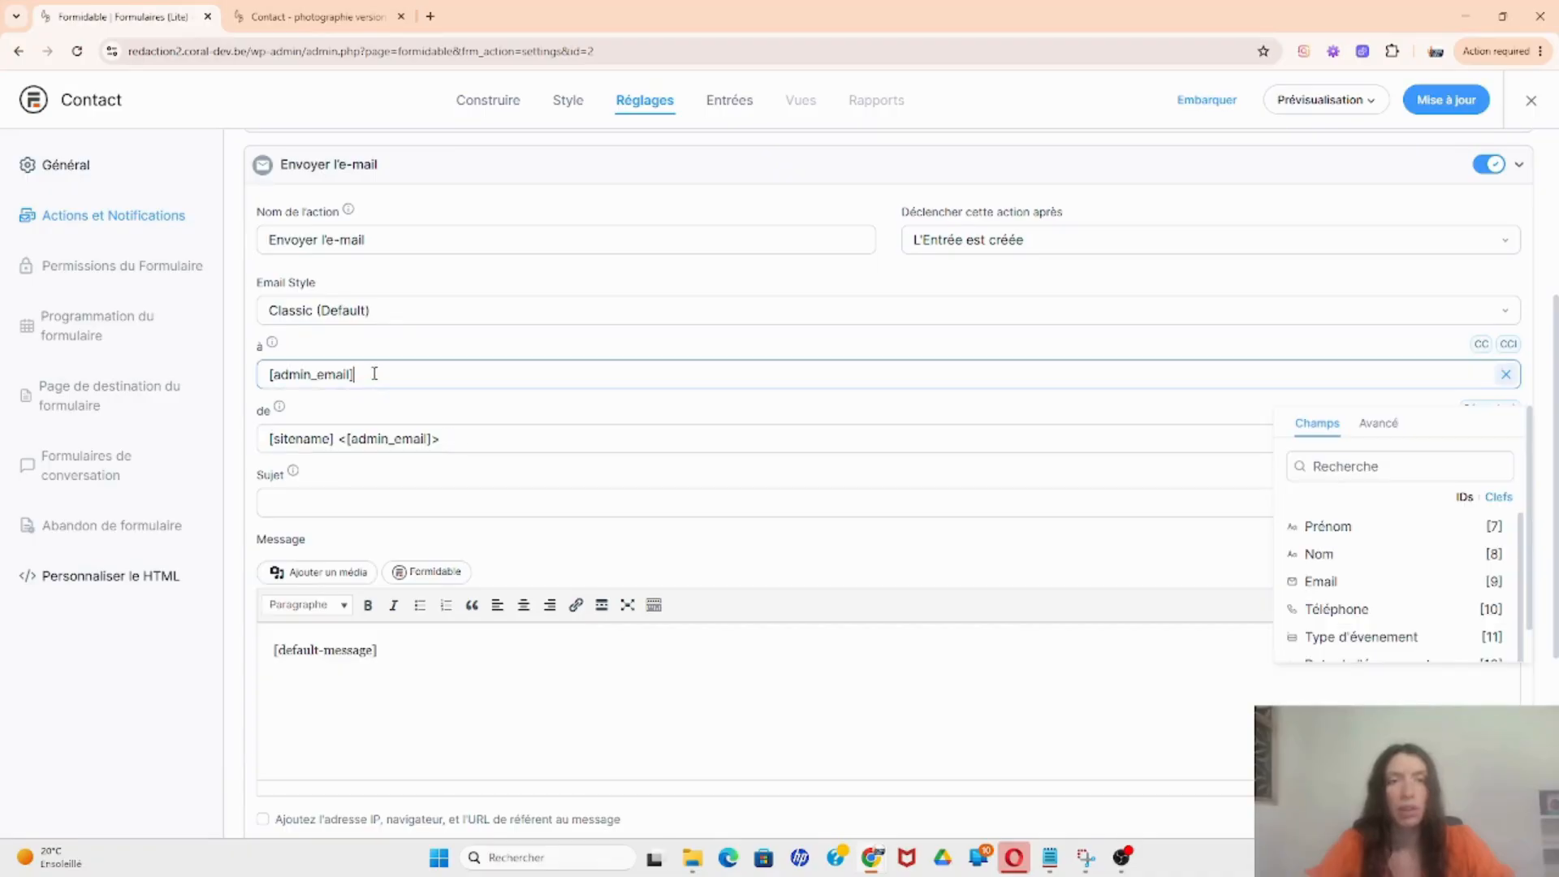
pyautogui.moveTo(372, 374); pyautogui.dragTo(268, 384)
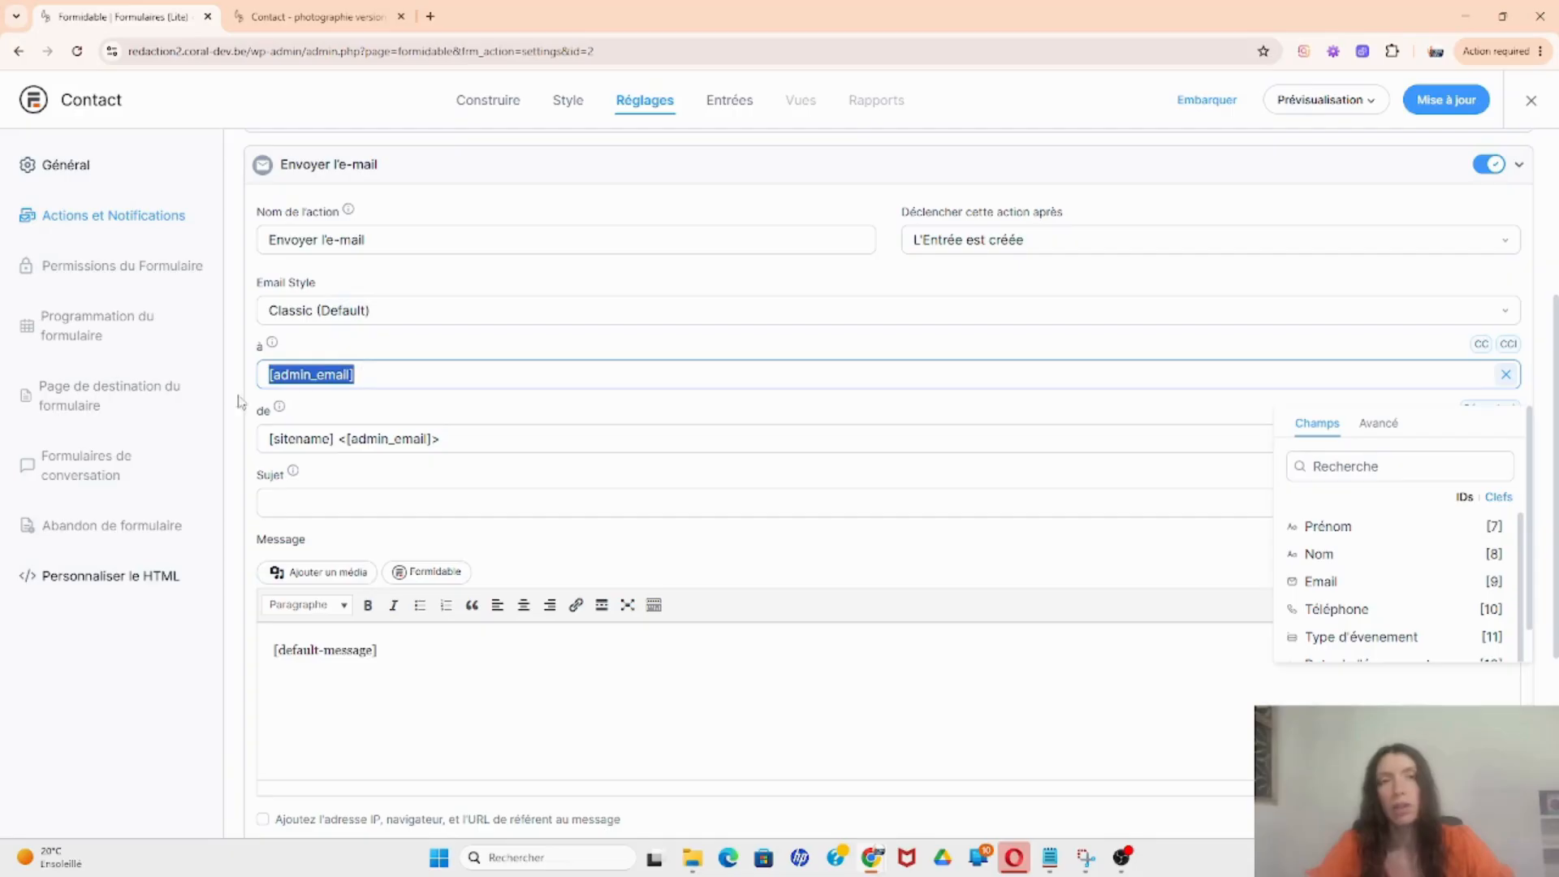
pyautogui.click(386, 376)
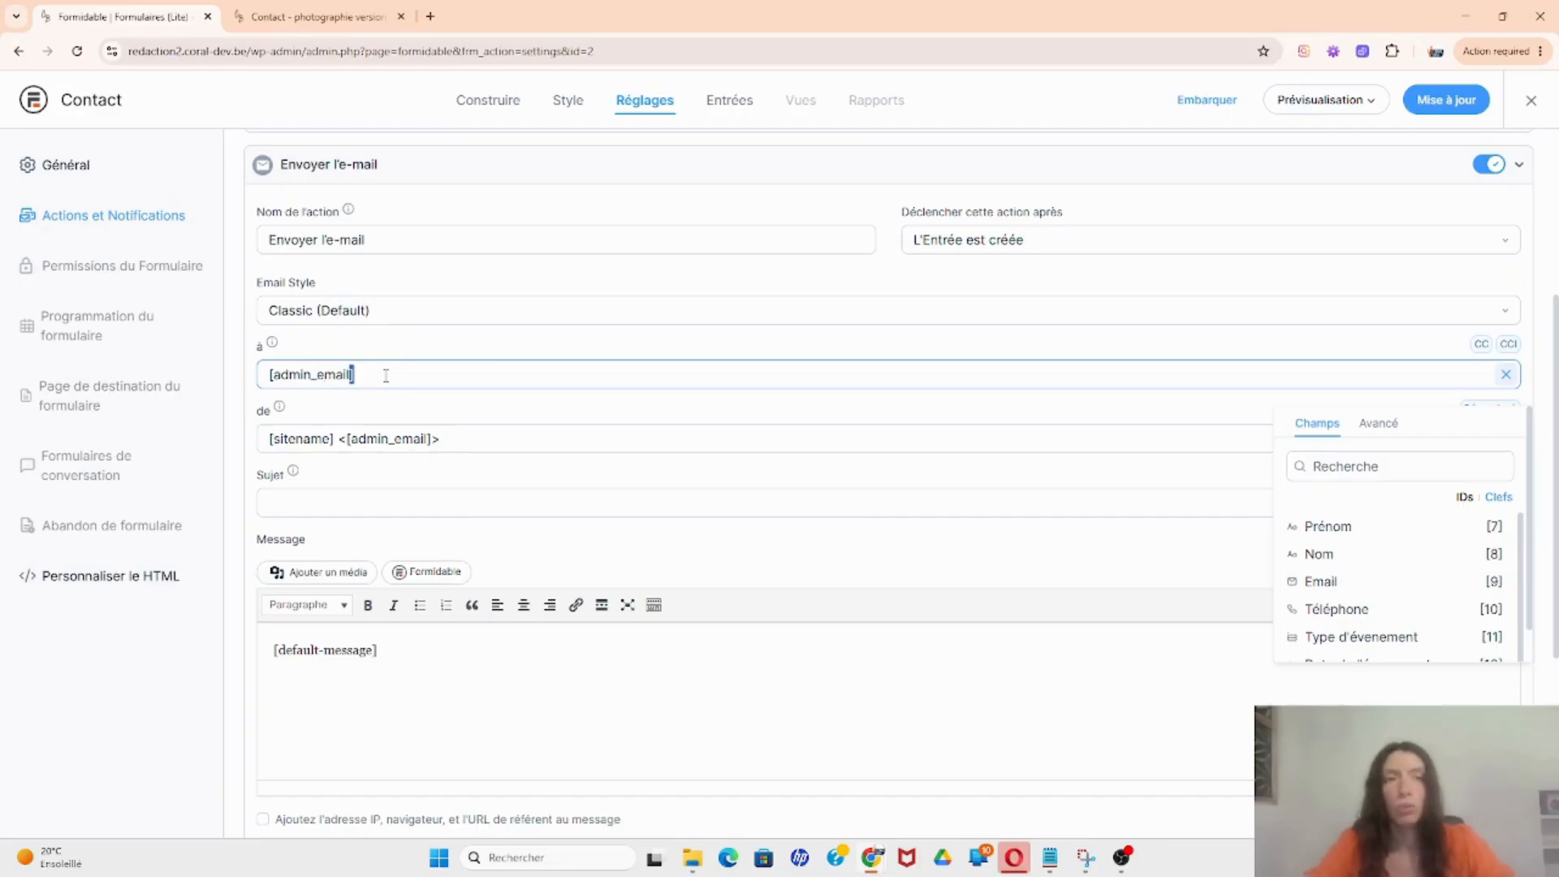
pyautogui.moveTo(382, 372); pyautogui.dragTo(261, 367)
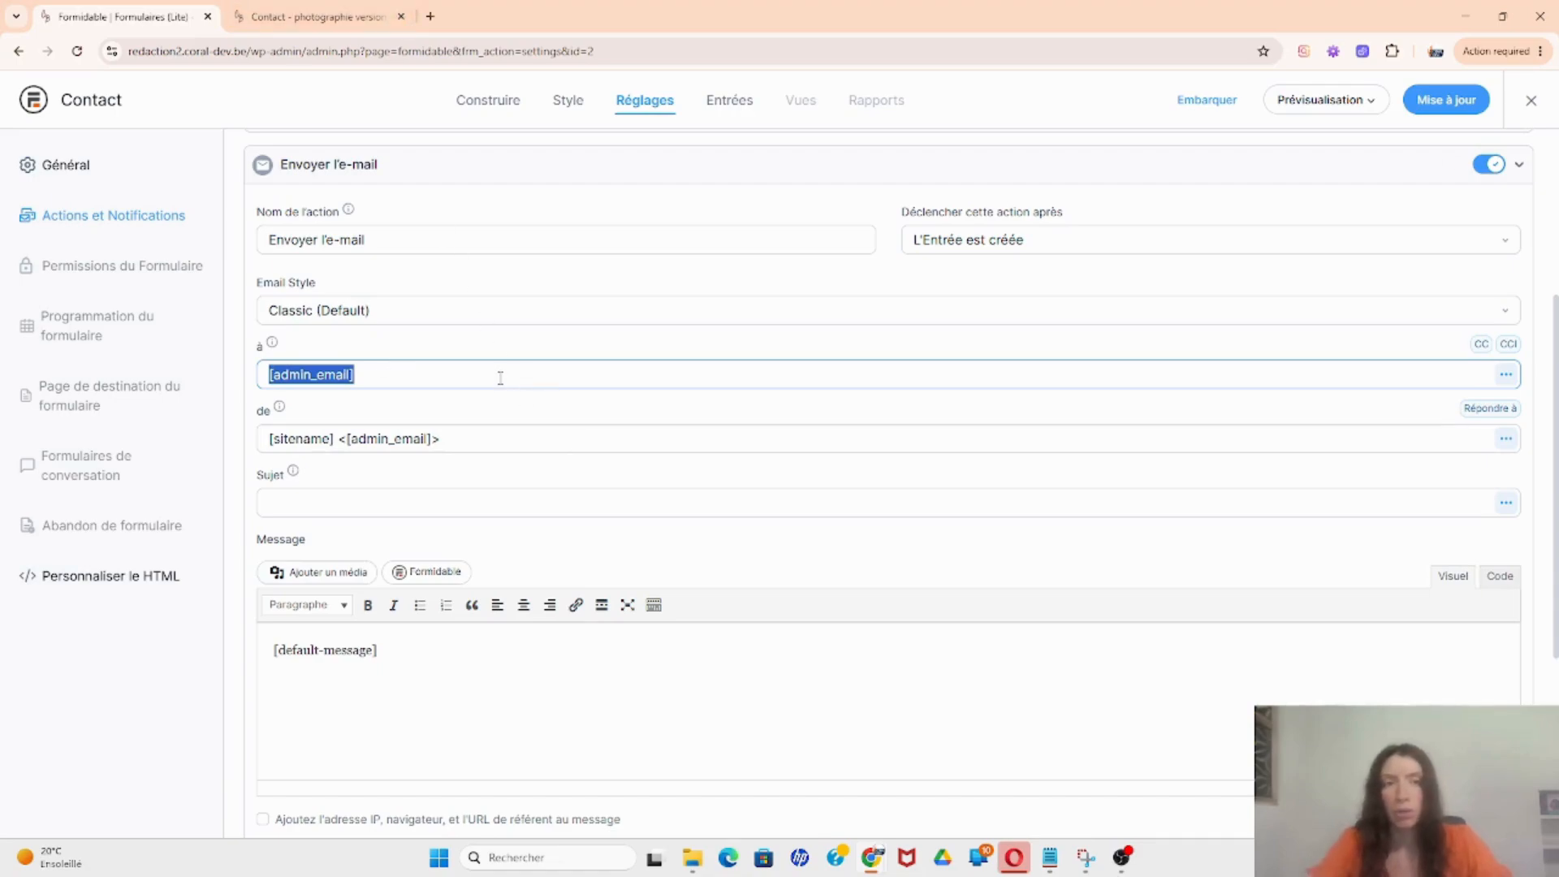
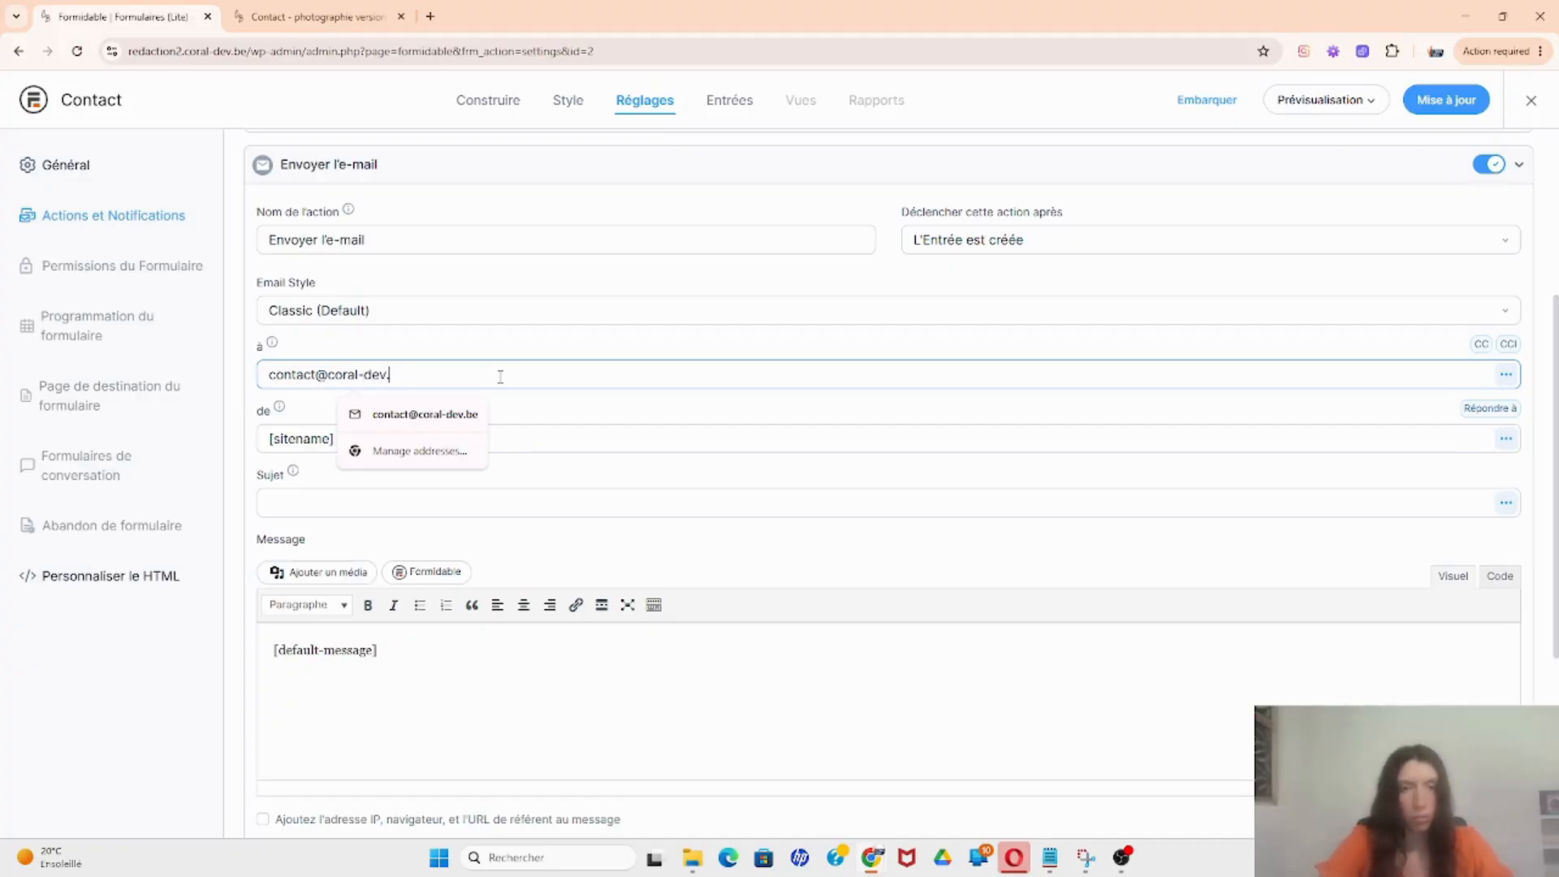
# Step: Replace [admin_email] with the site's contact e-mail address, correcting the domain ending to lowercase 'be'
pyautogui.write('be')
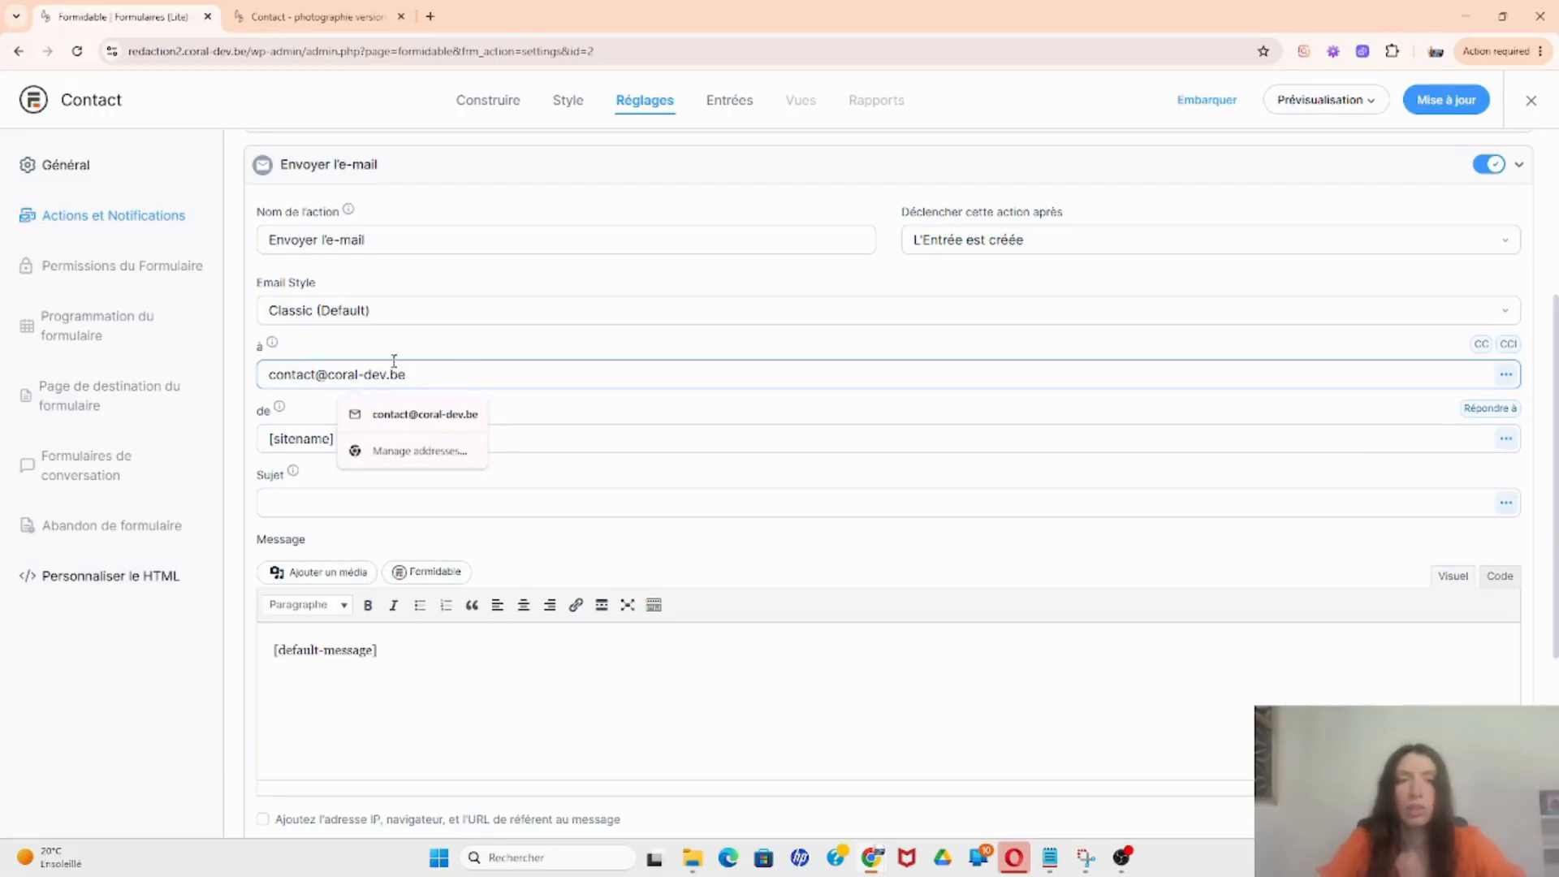
pyautogui.moveTo(328, 374); pyautogui.dragTo(442, 372)
pyautogui.click(442, 372)
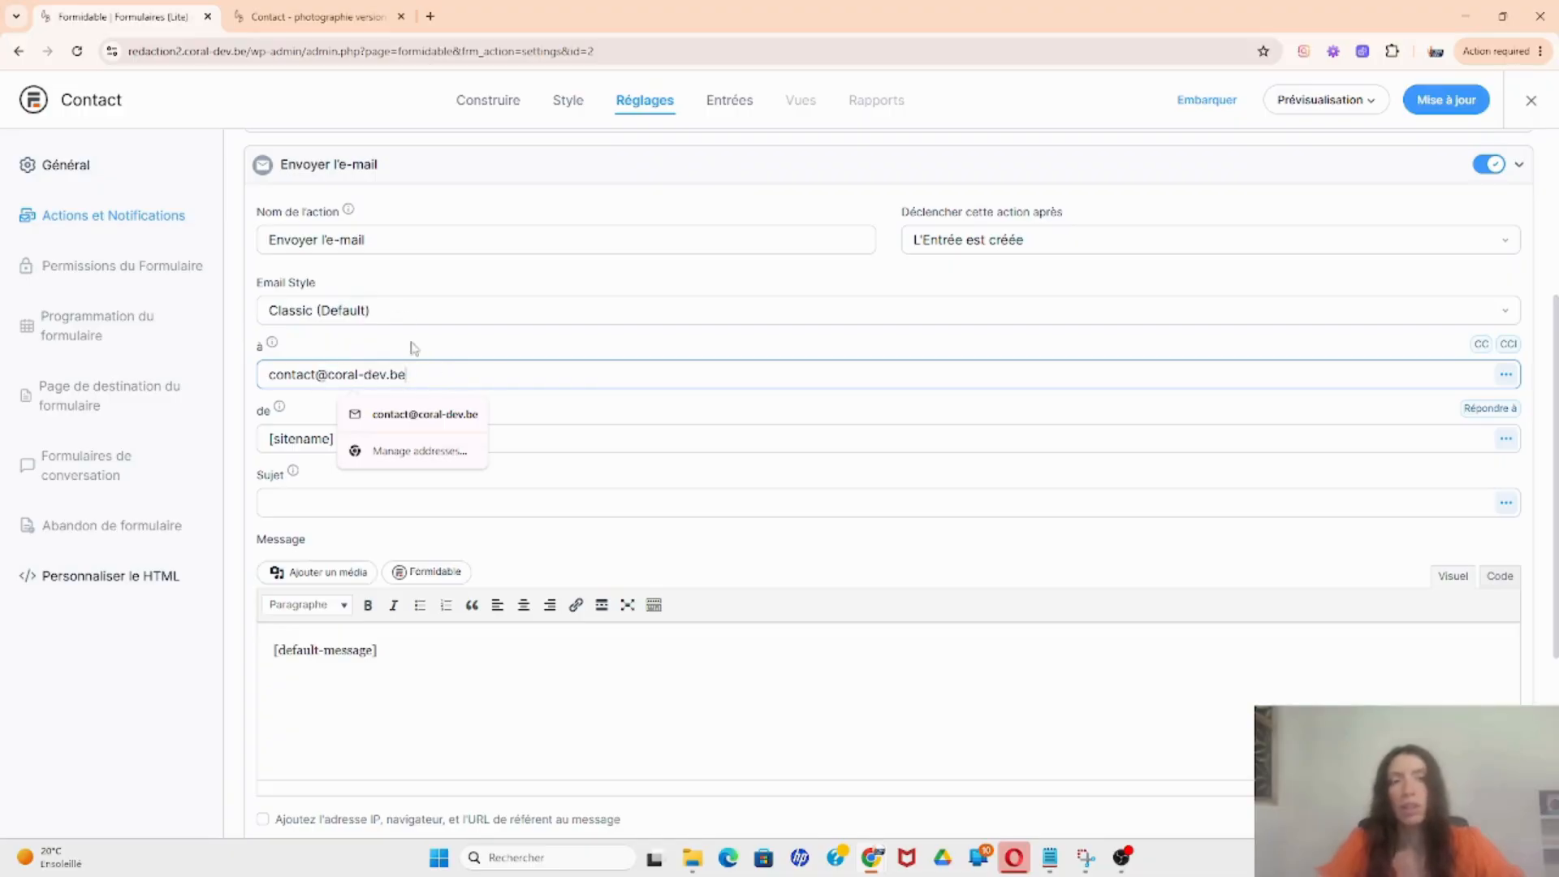
pyautogui.moveTo(444, 374); pyautogui.dragTo(292, 372)
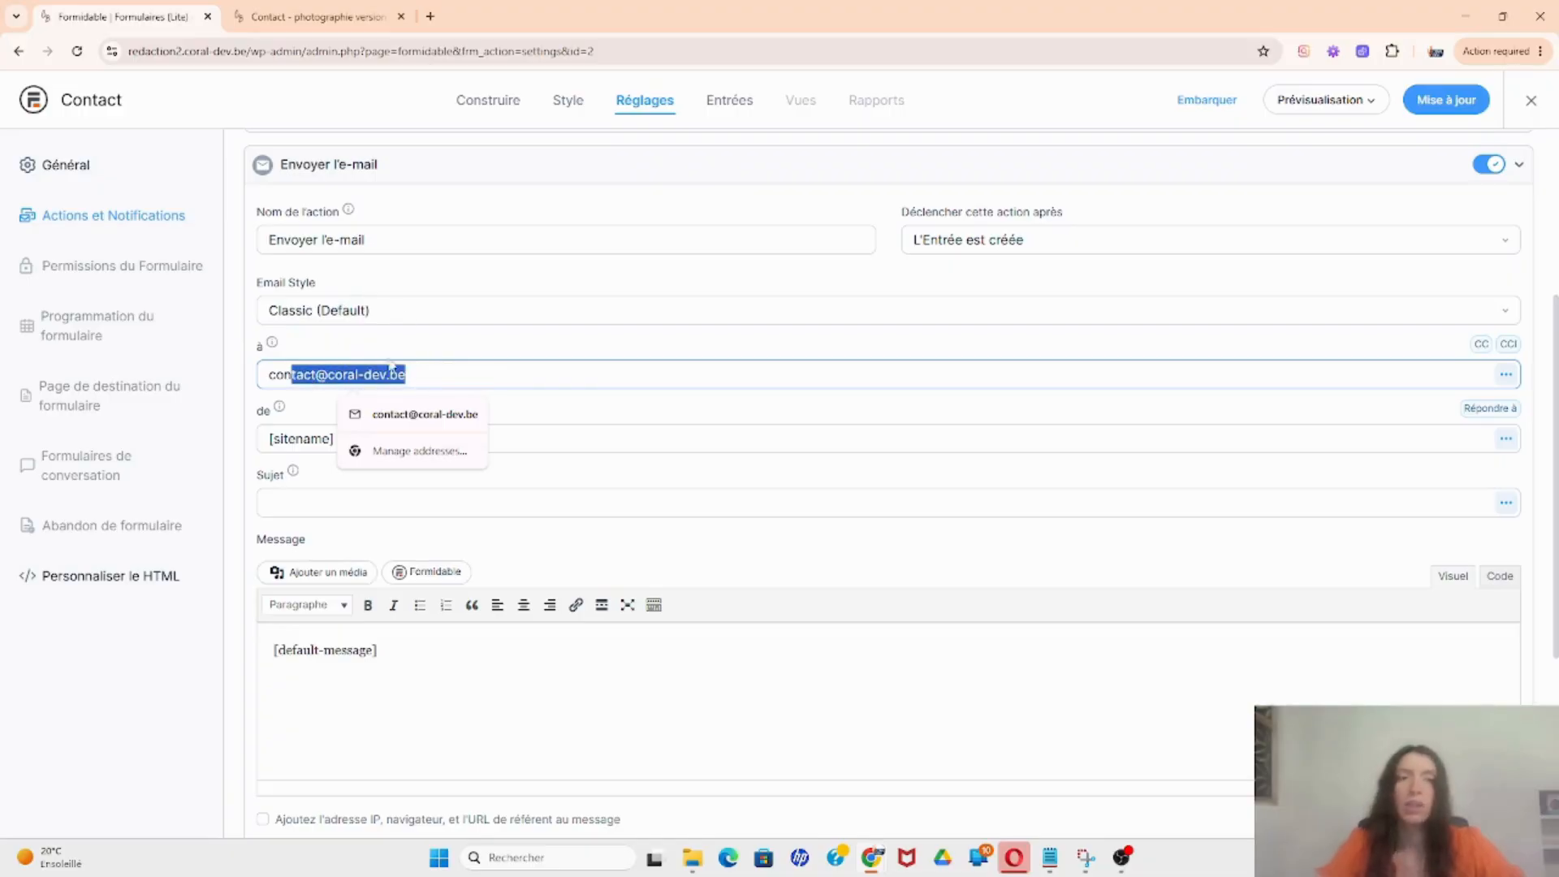
pyautogui.click(475, 380)
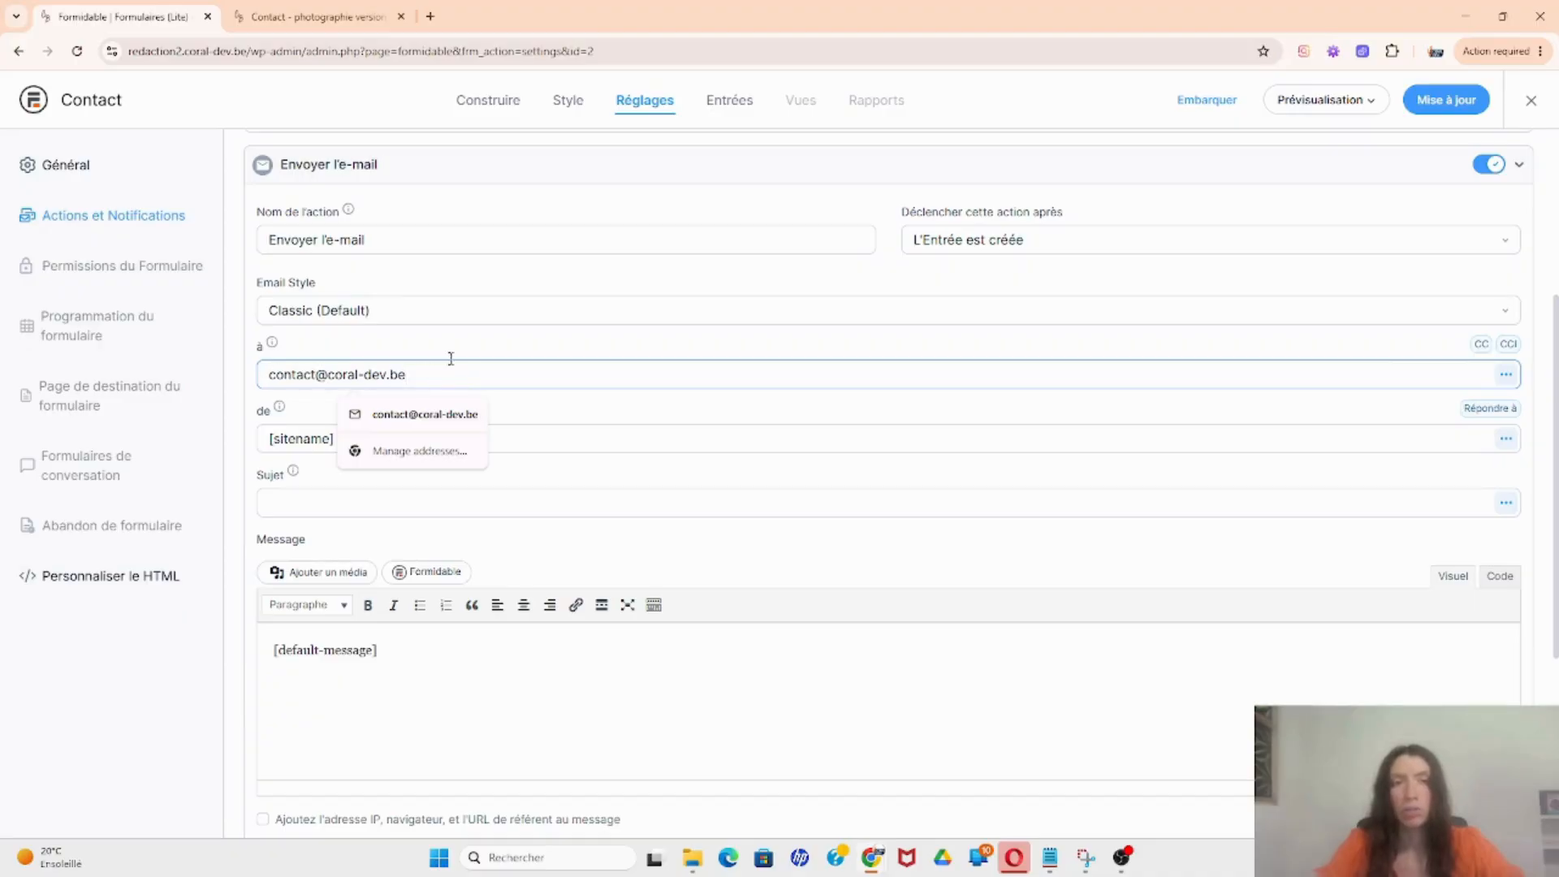
pyautogui.moveTo(420, 374); pyautogui.dragTo(270, 372)
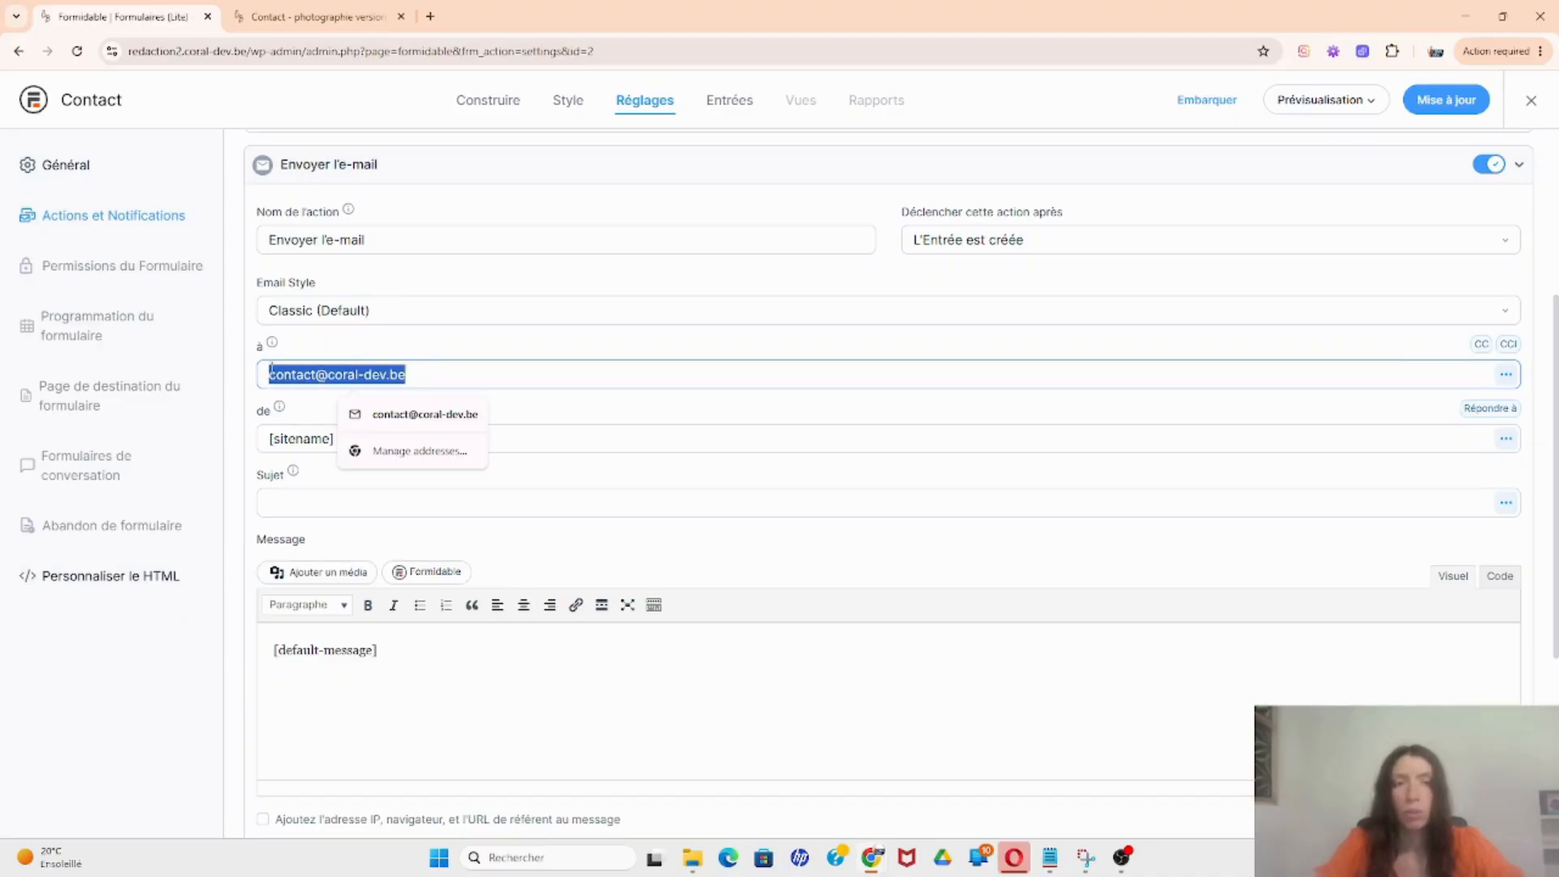
pyautogui.click(405, 374)
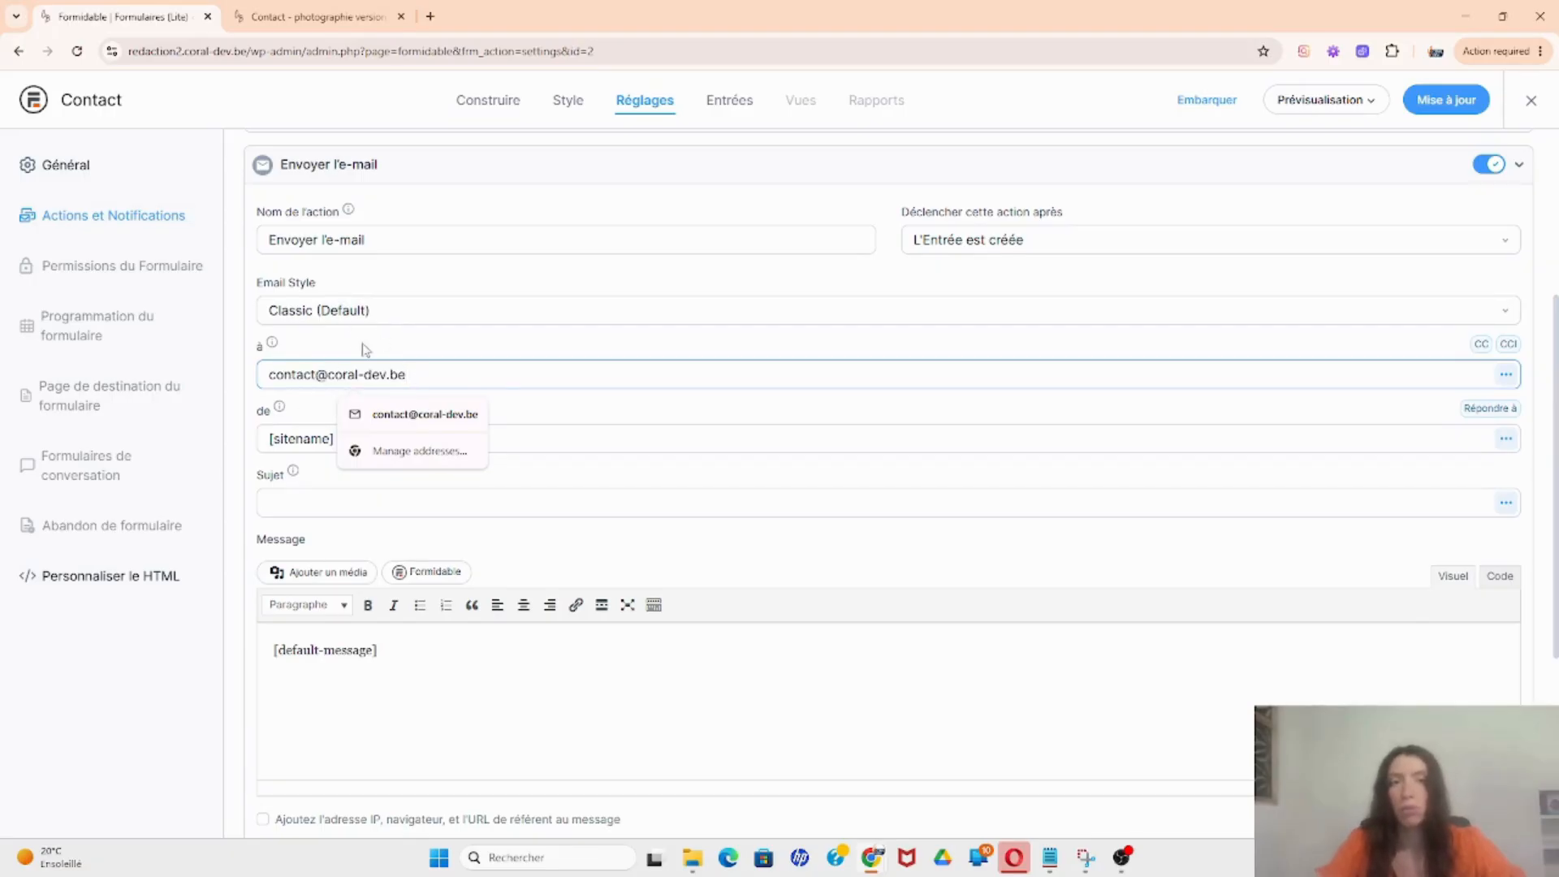
pyautogui.moveTo(403, 375); pyautogui.dragTo(291, 386)
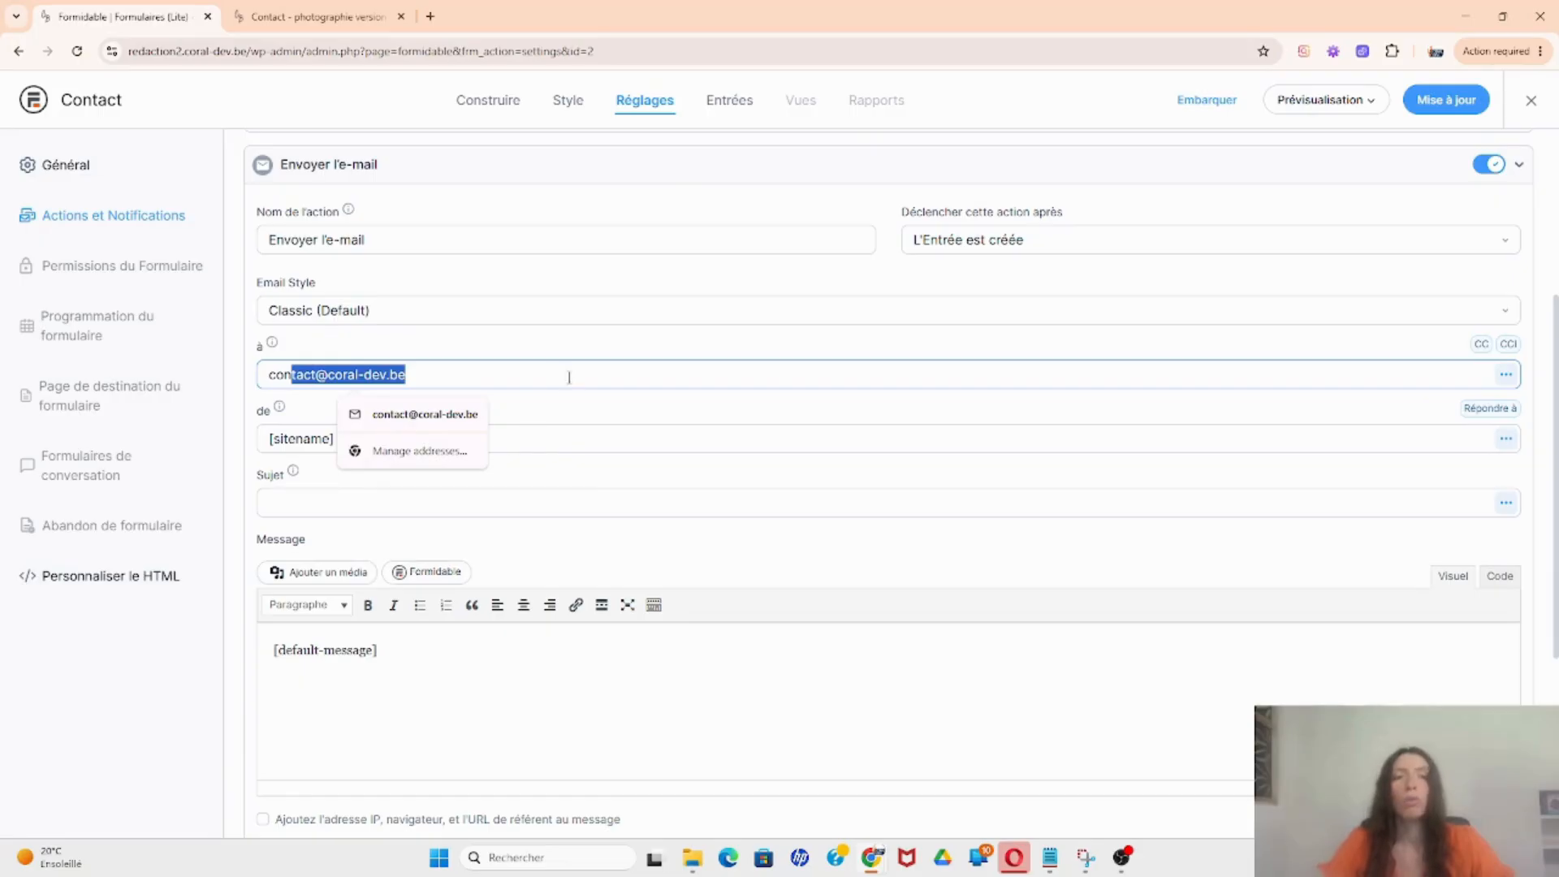
pyautogui.click(577, 402)
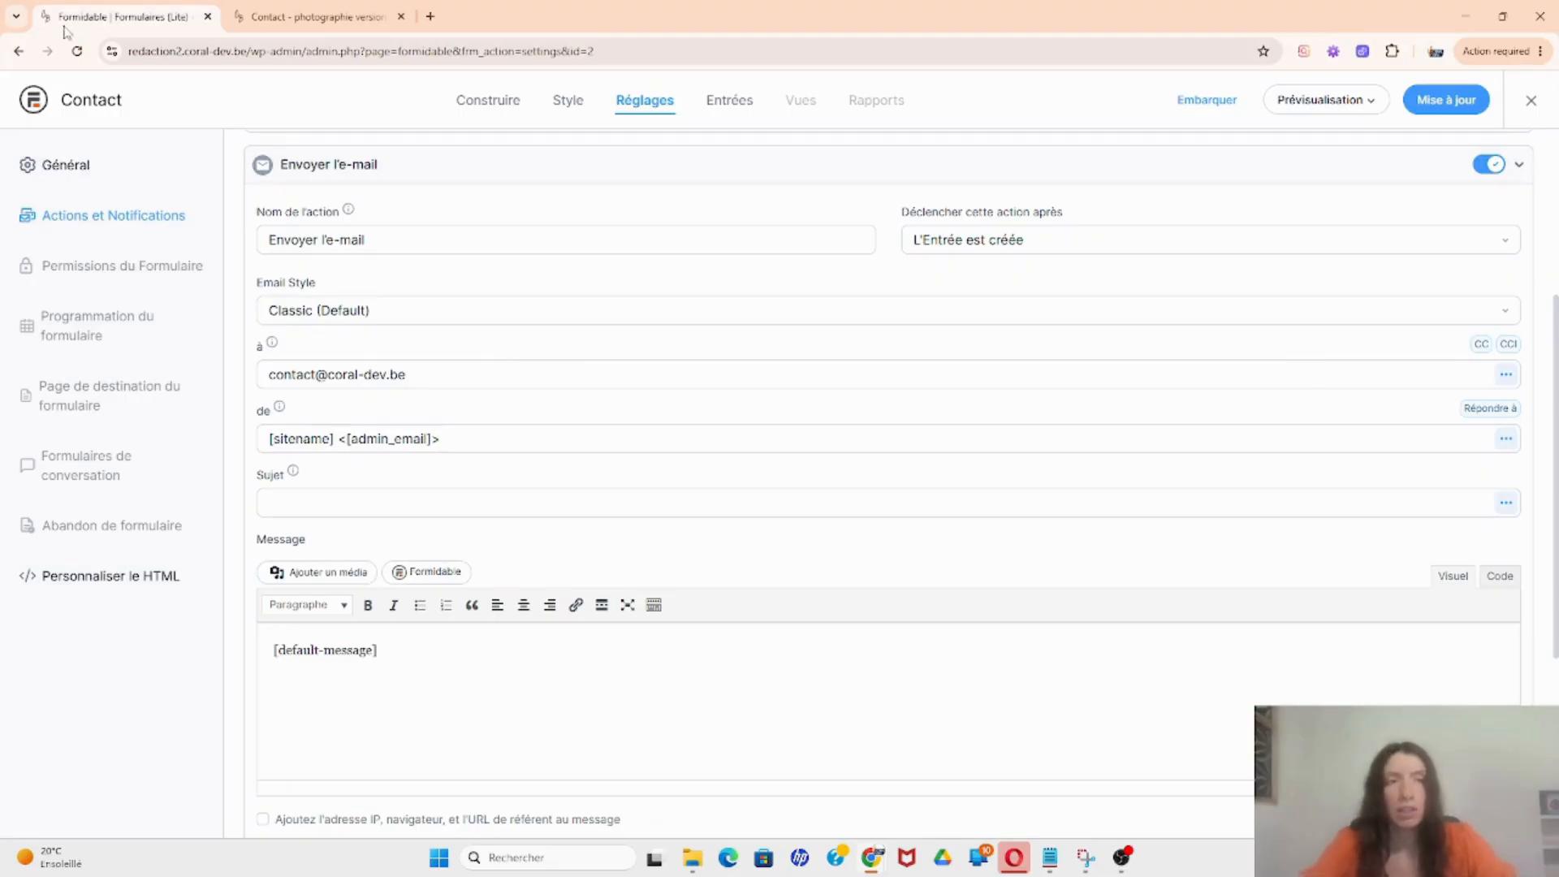
# Step: Reload without saving, verify Envoyer l'e-mail still targets [admin_email], then close the form builder
pyautogui.click(76, 50)
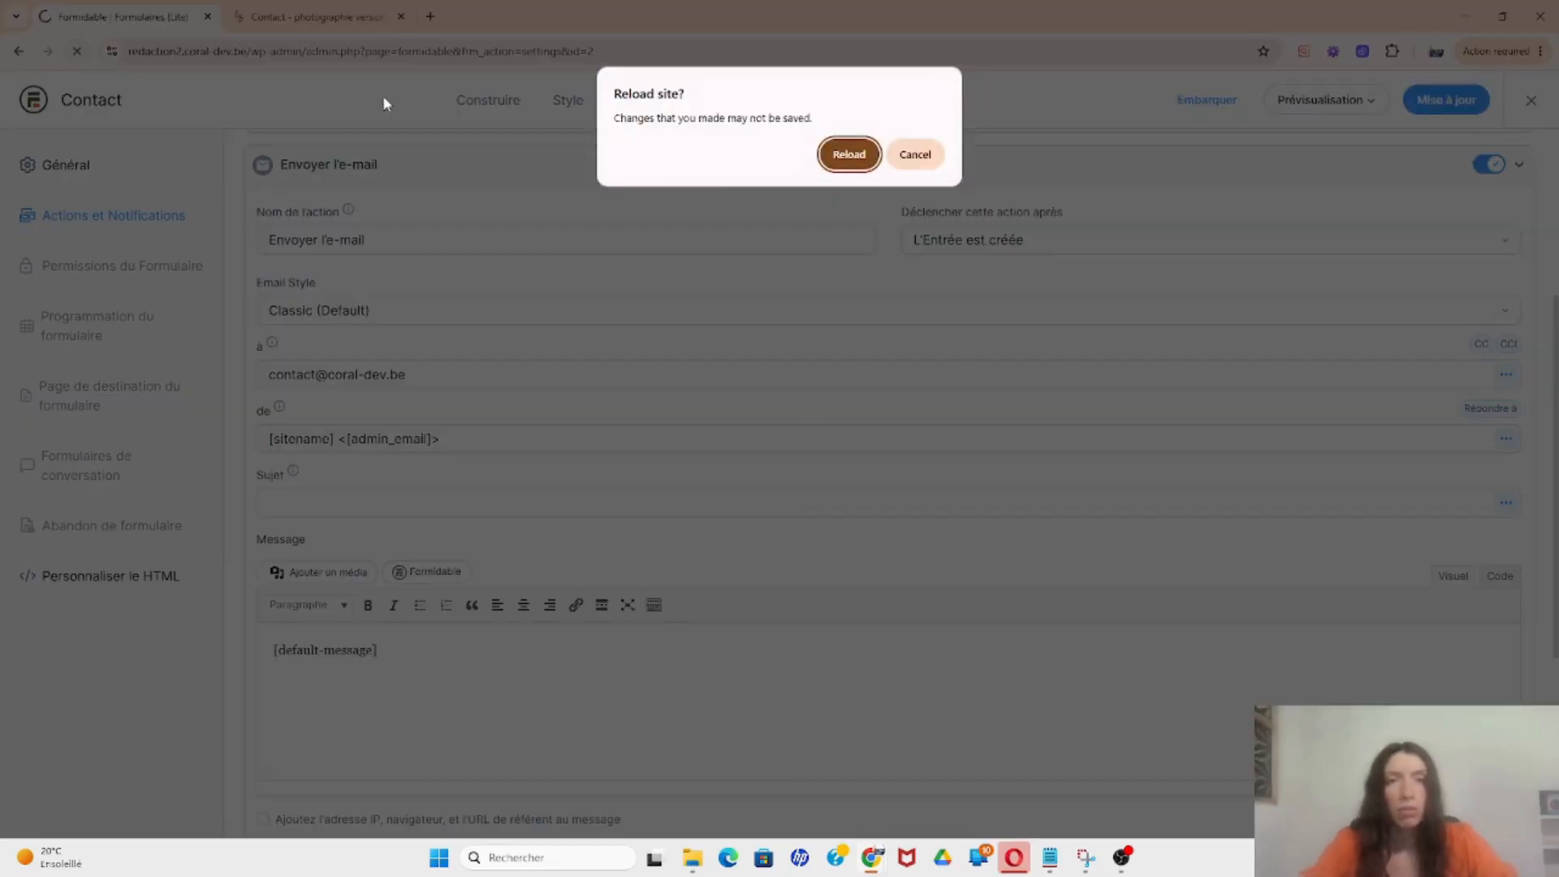
pyautogui.click(847, 156)
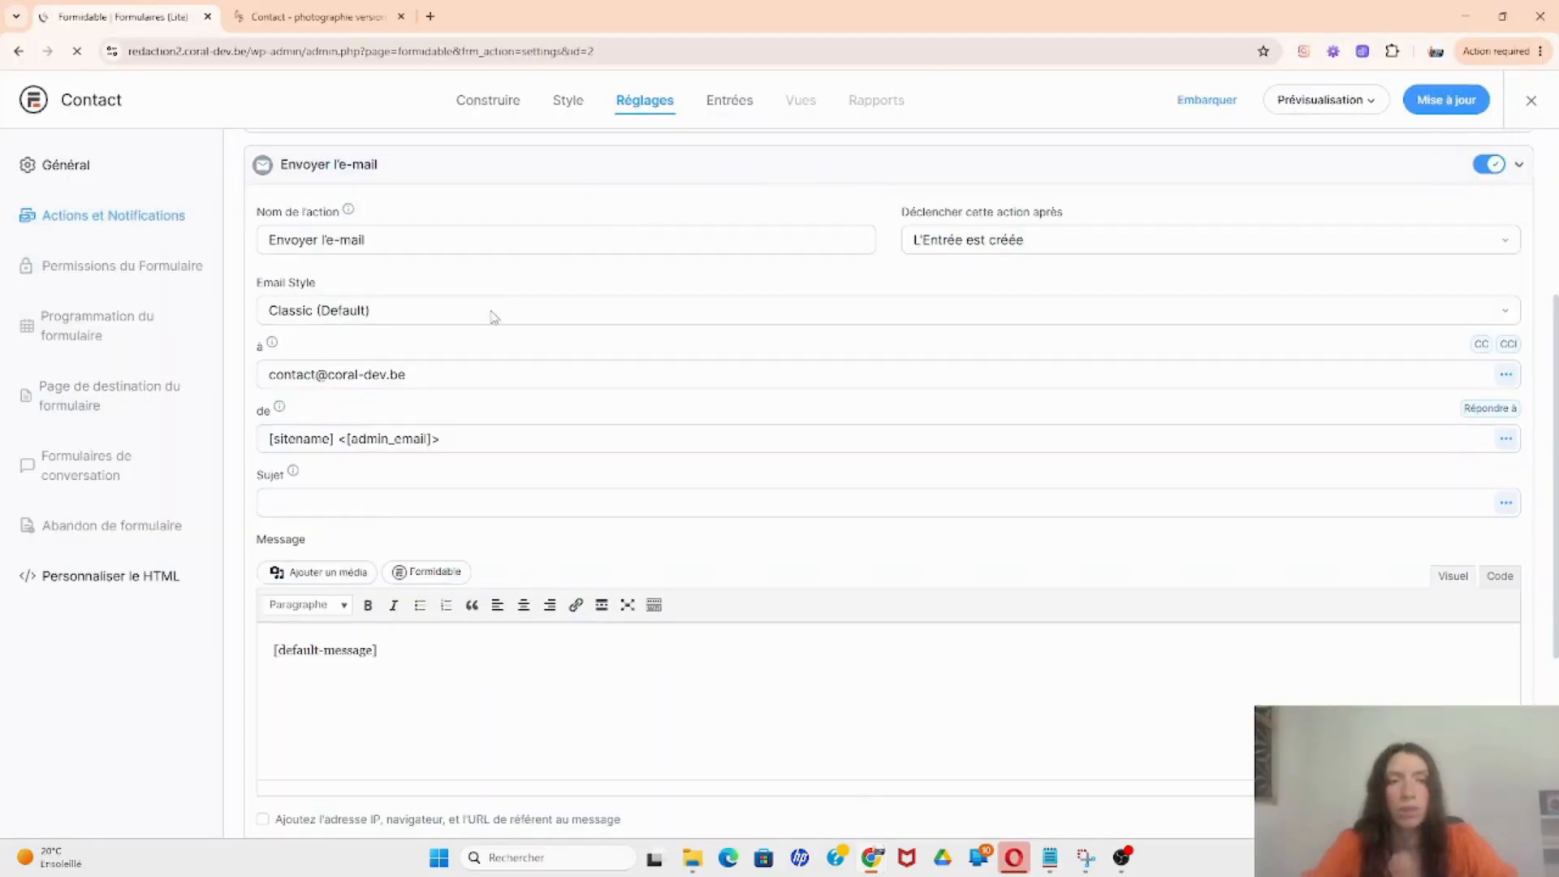
pyautogui.click(143, 220)
pyautogui.click(333, 489)
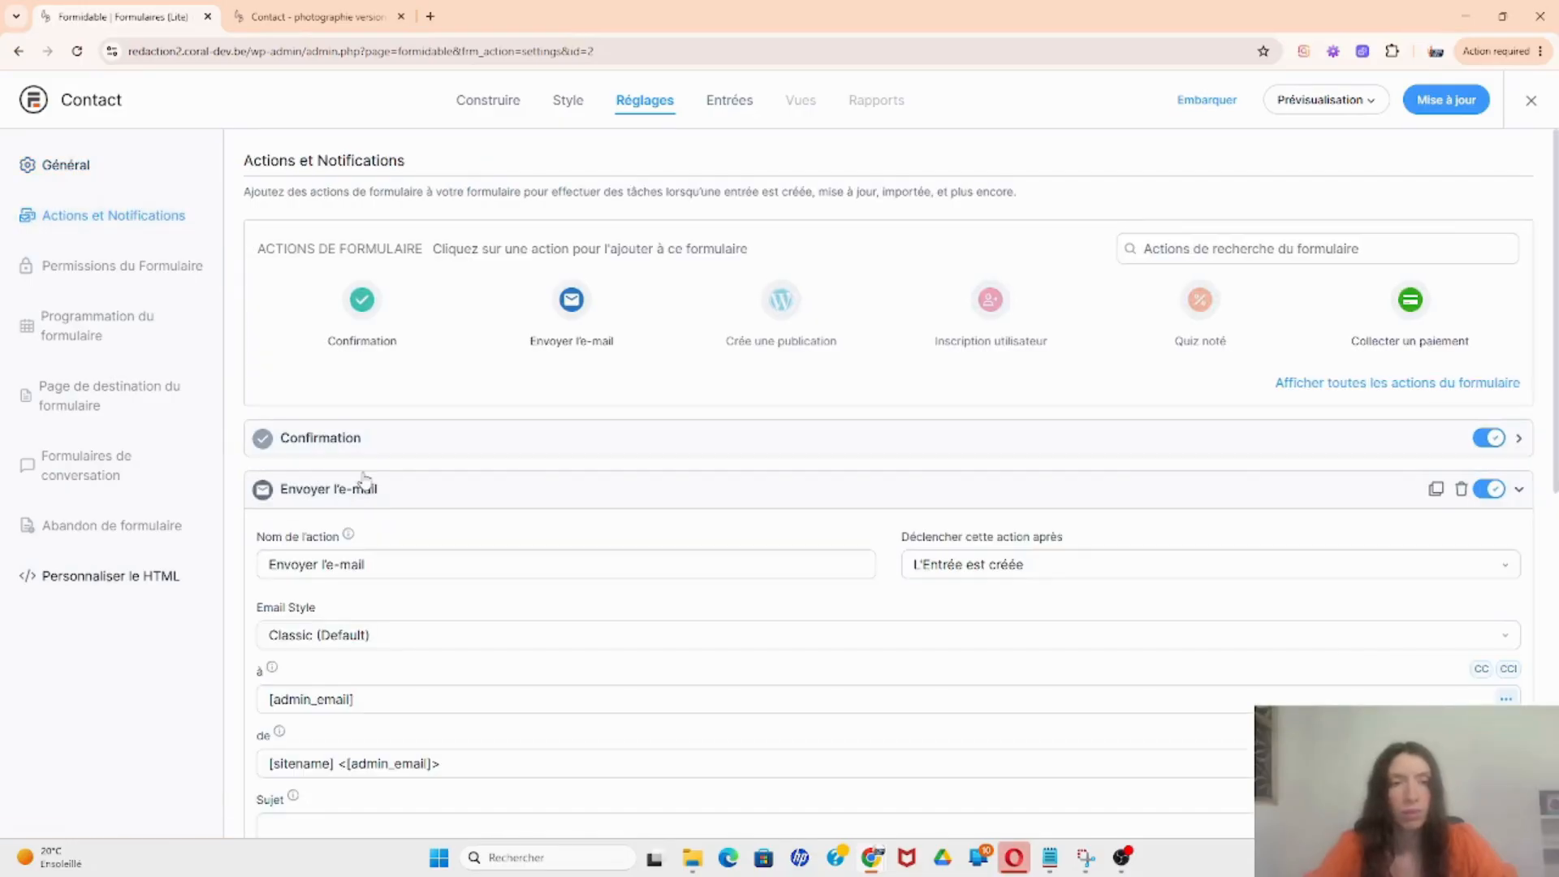
pyautogui.scroll(-3, 366, 480)
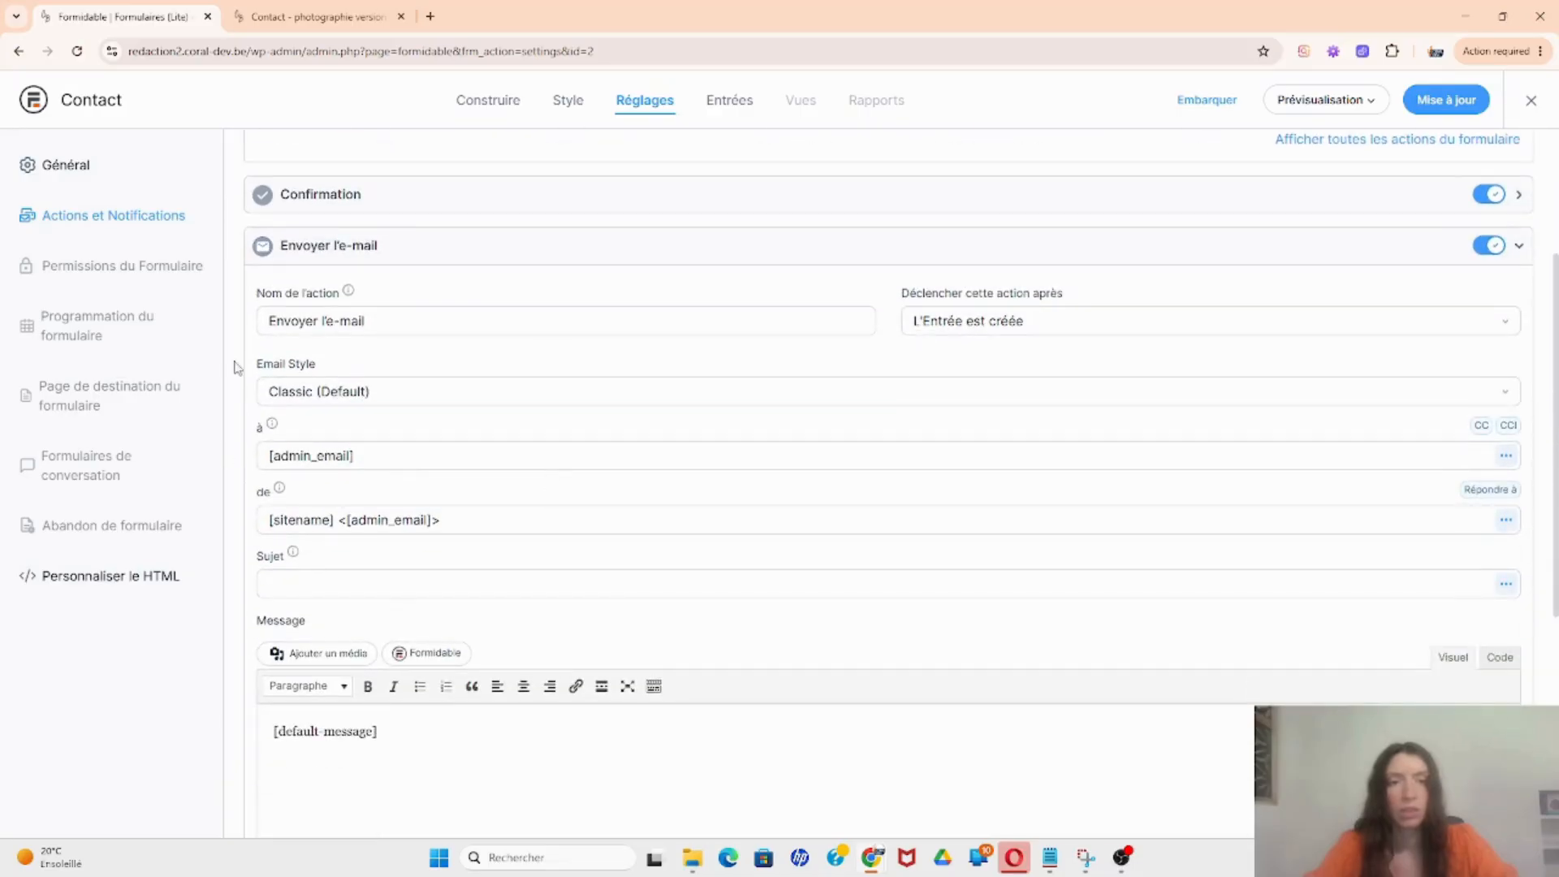
pyautogui.click(1532, 102)
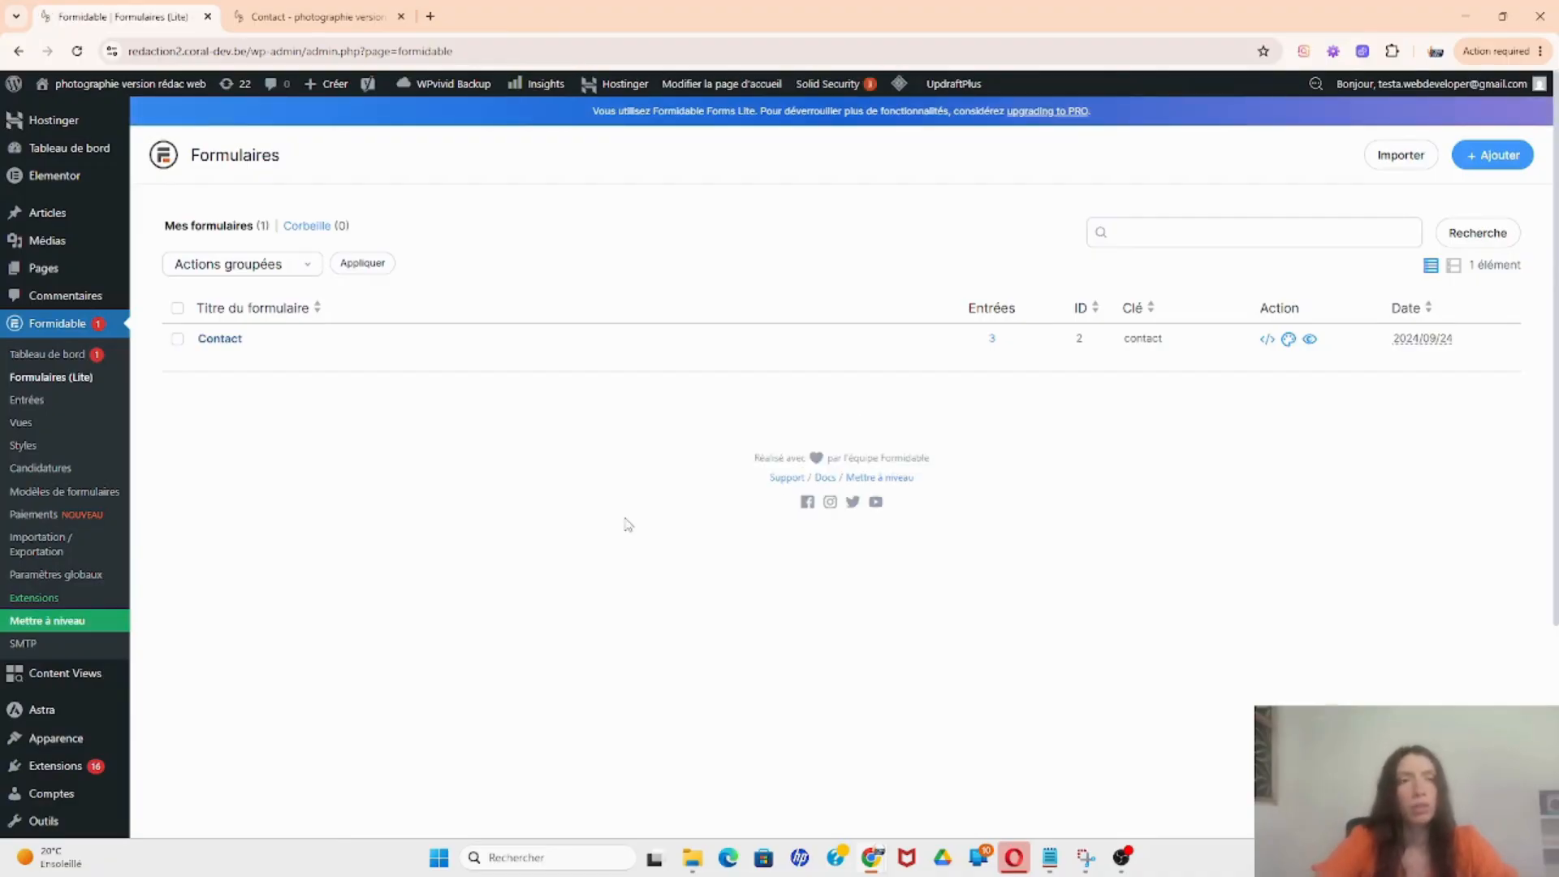
# Step: Search Ajouter une extension for 'wp mail smtp', then install and activate WP Mail SMTP
pyautogui.scroll(-1, 487, 569)
pyautogui.moveTo(98, 686)
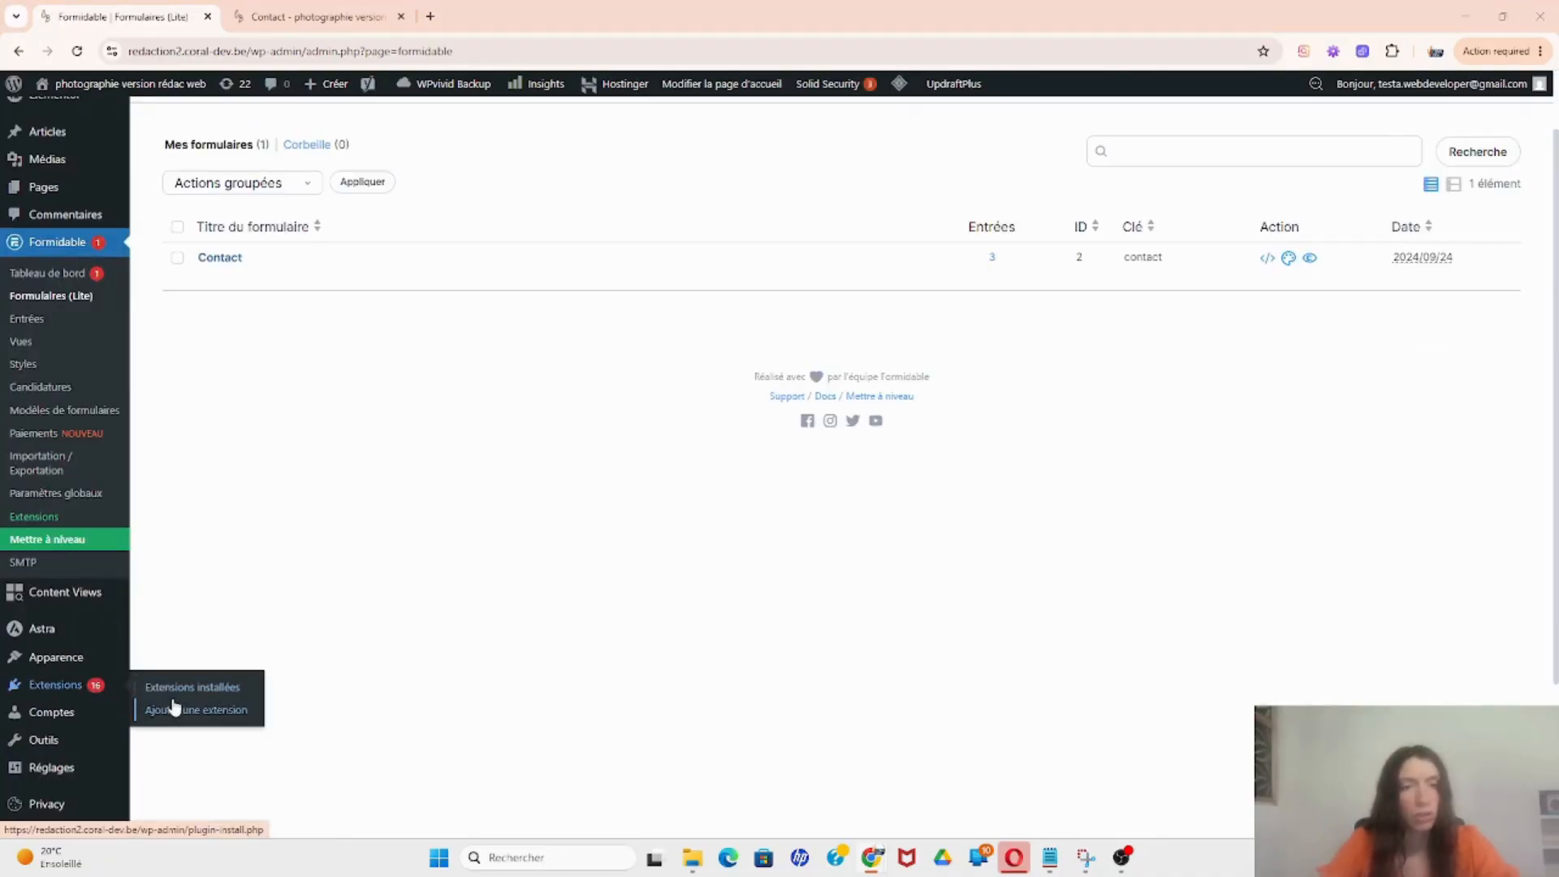
pyautogui.click(175, 711)
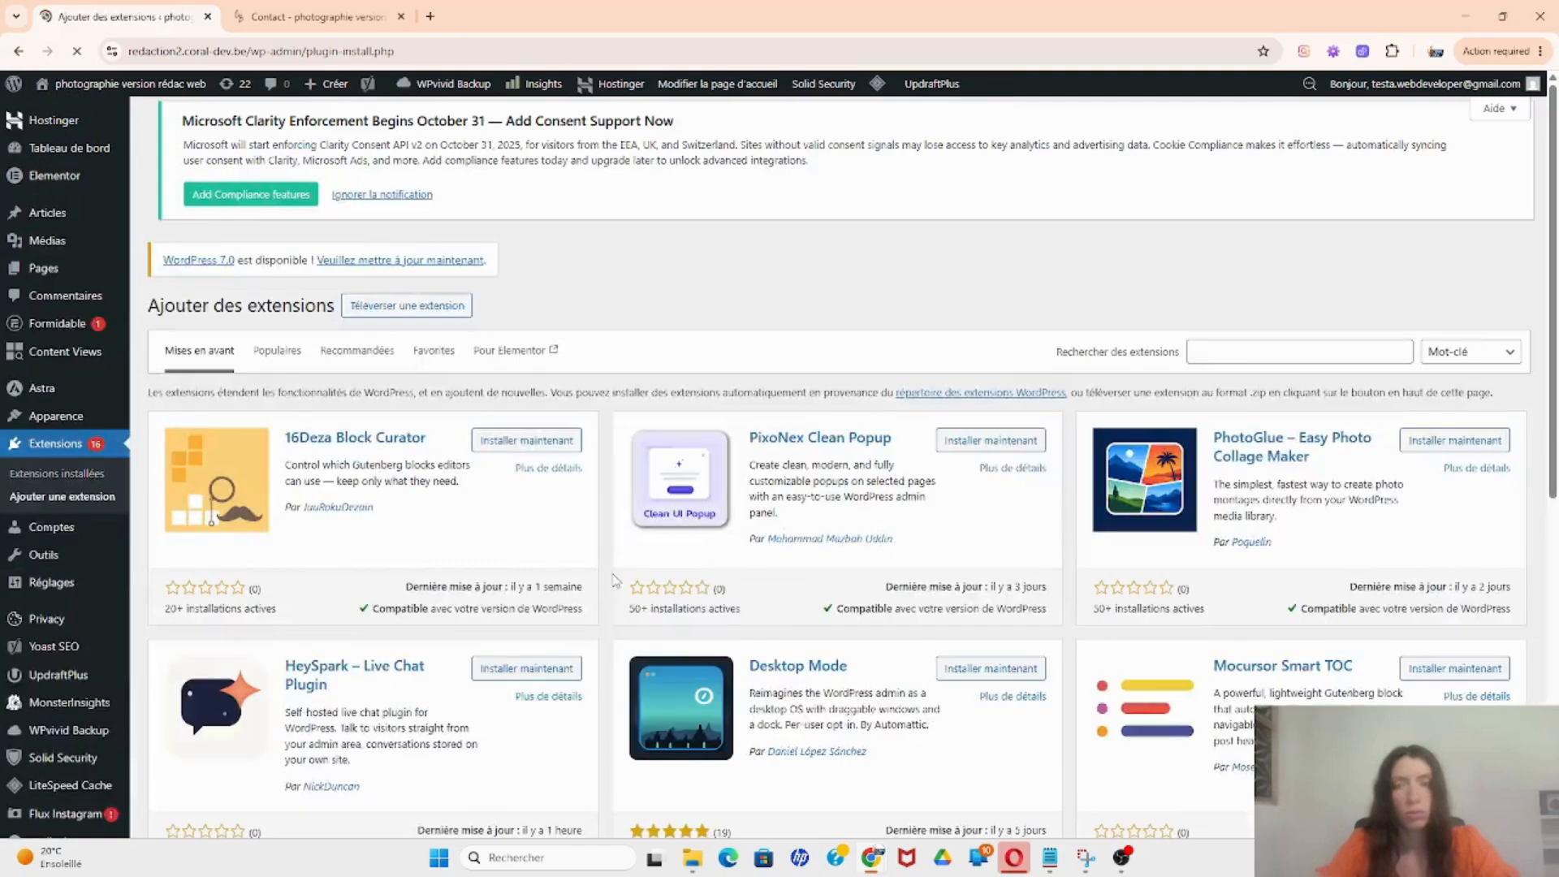
pyautogui.click(1259, 354)
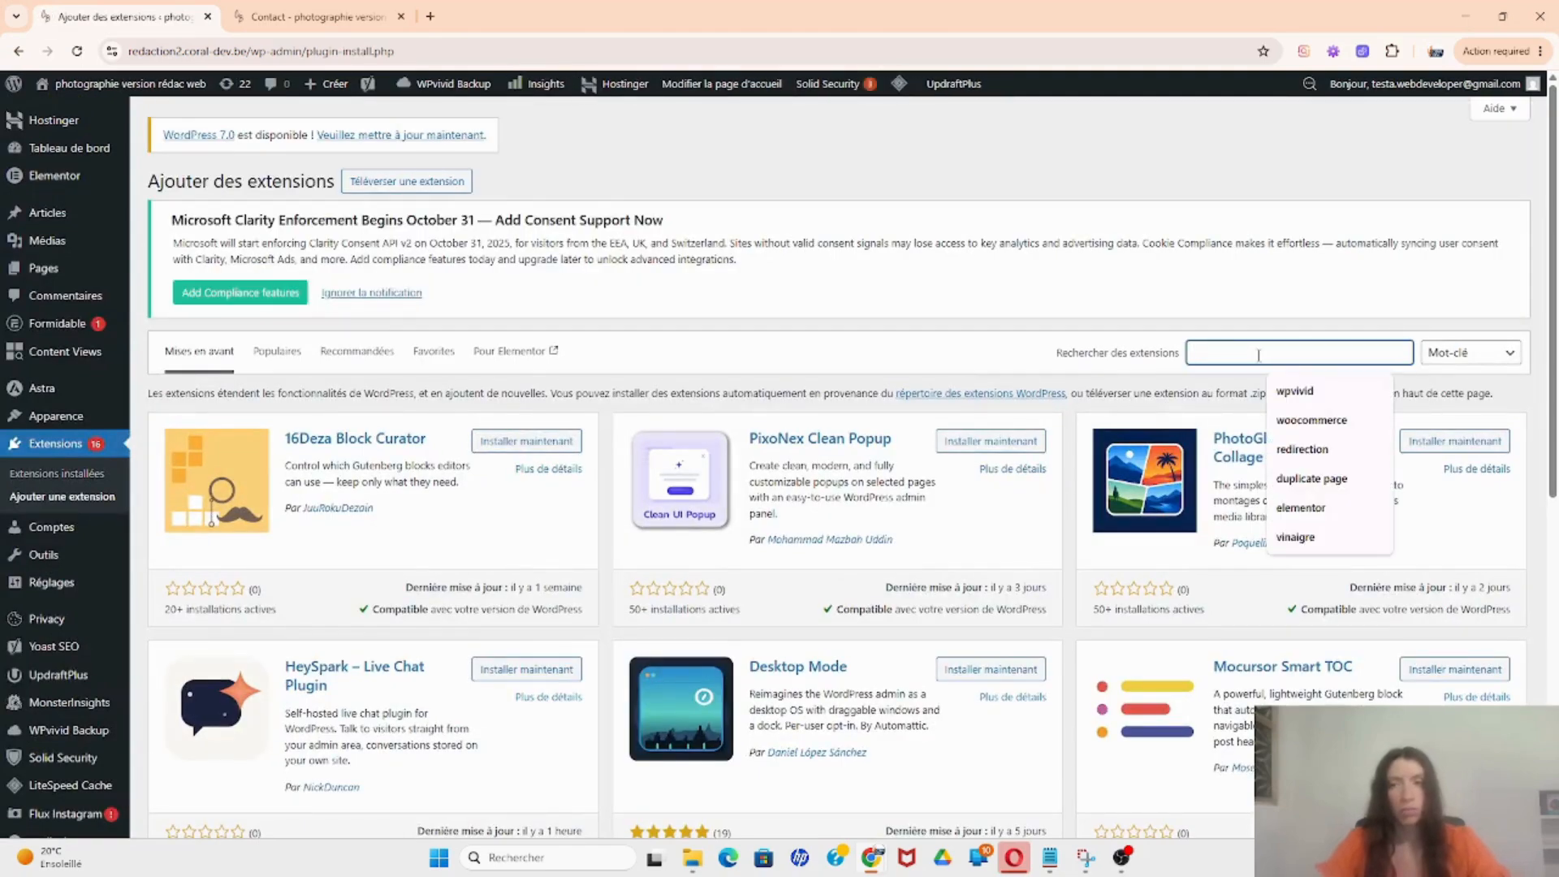
pyautogui.write('wp m')
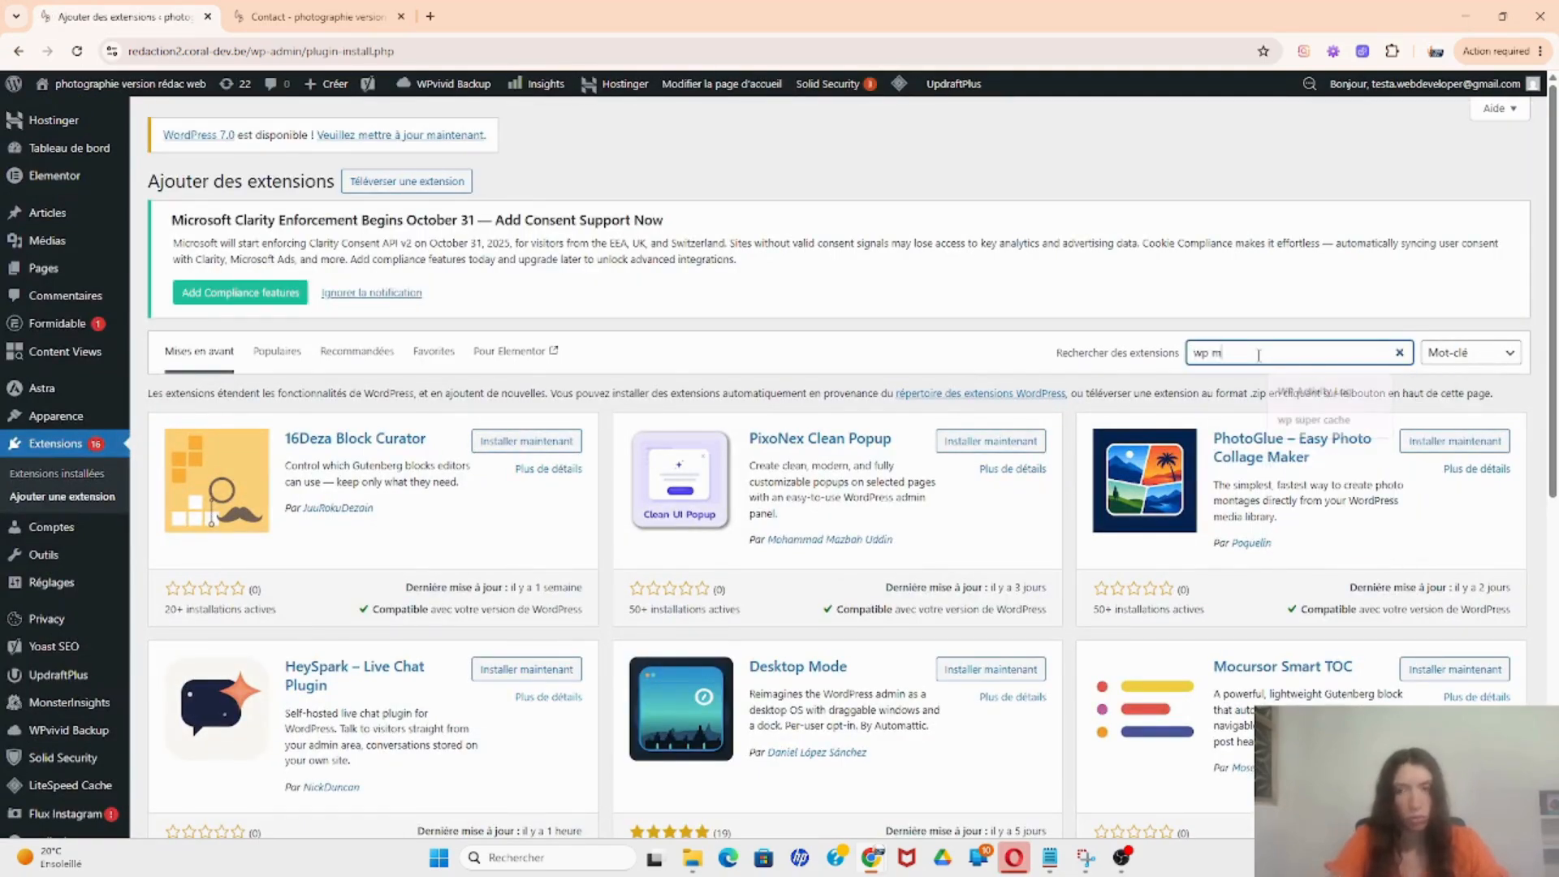
pyautogui.write('ail sm')
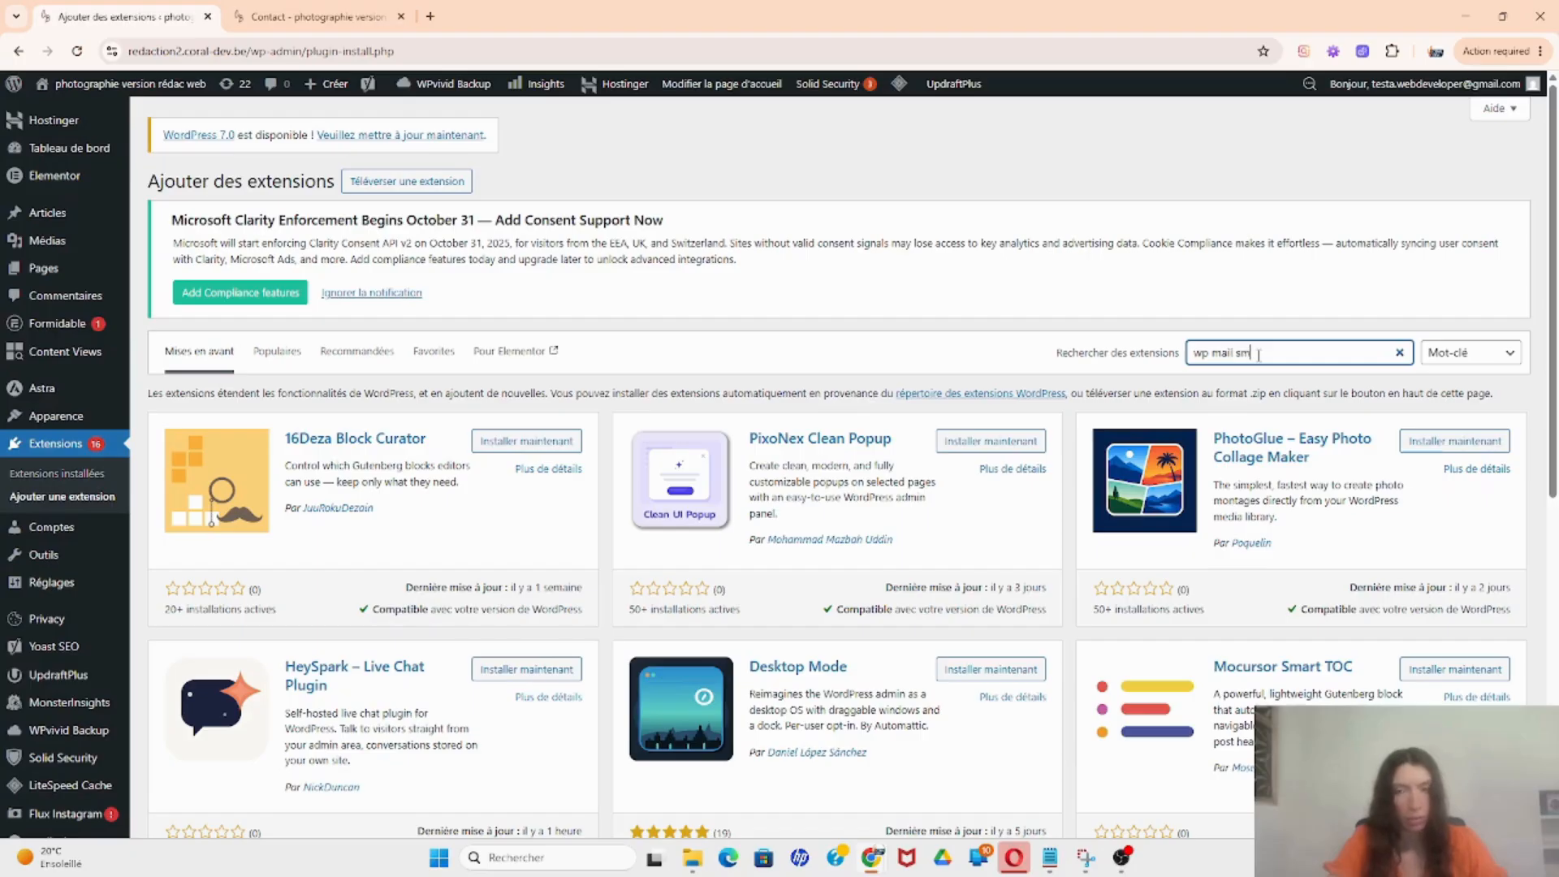
pyautogui.write('tp')
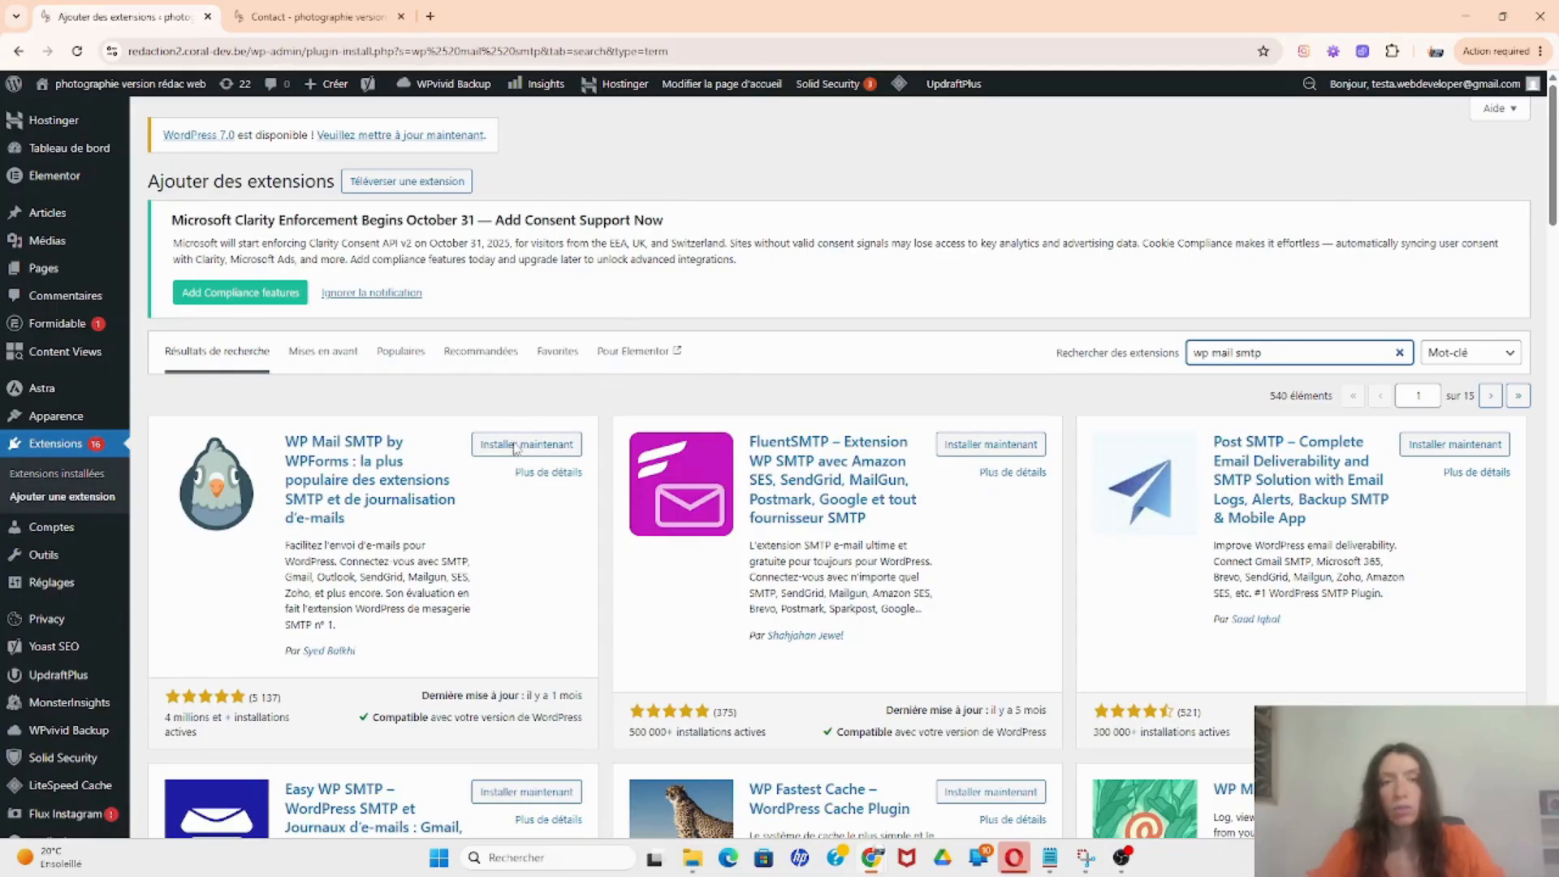
pyautogui.click(511, 447)
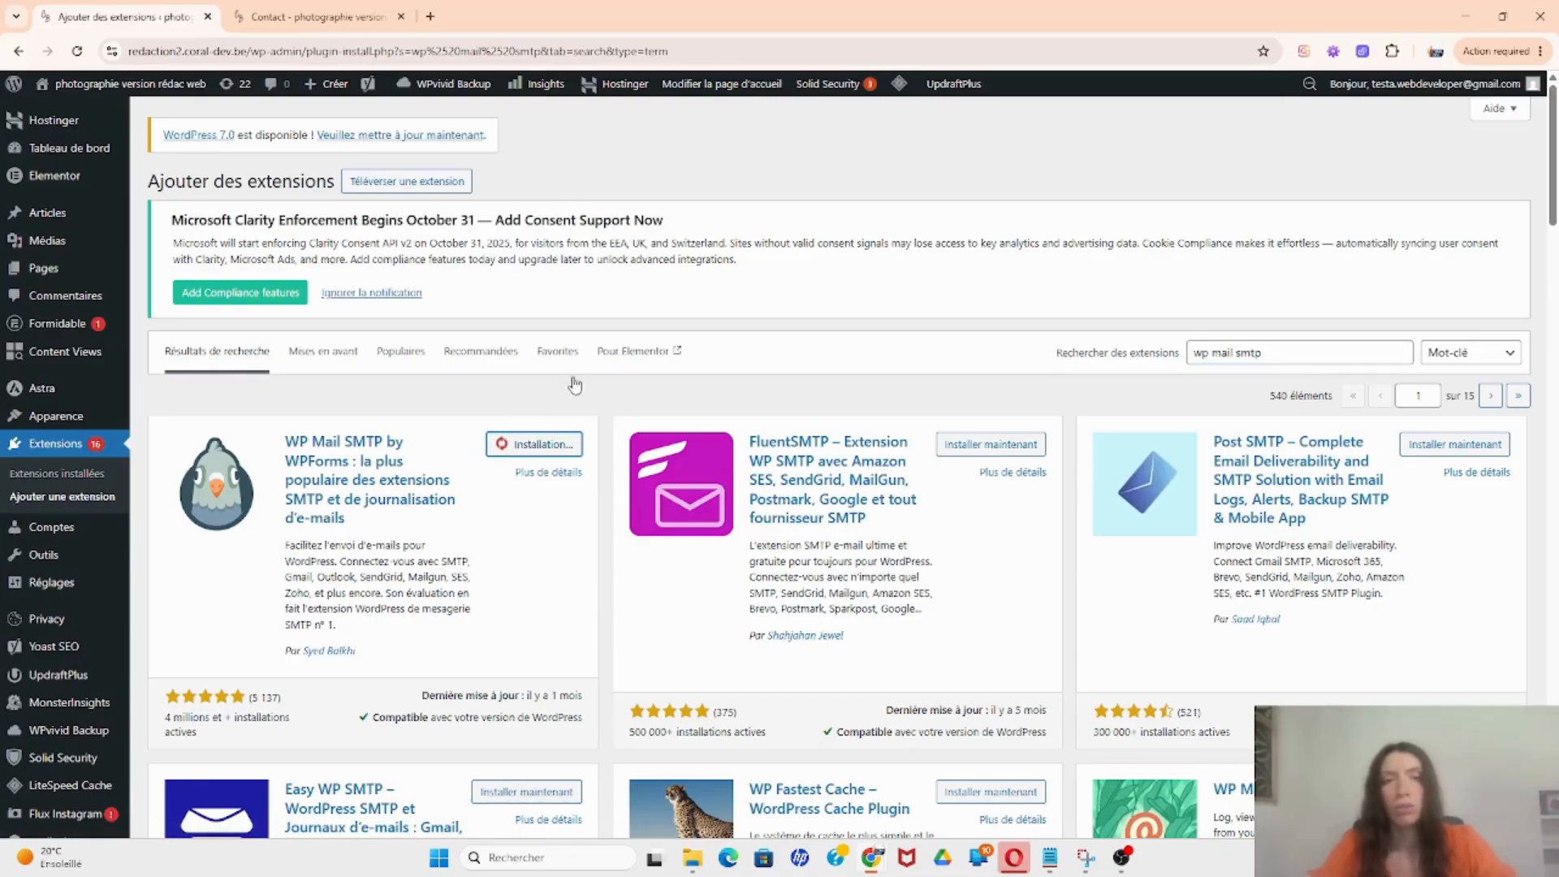
pyautogui.click(556, 447)
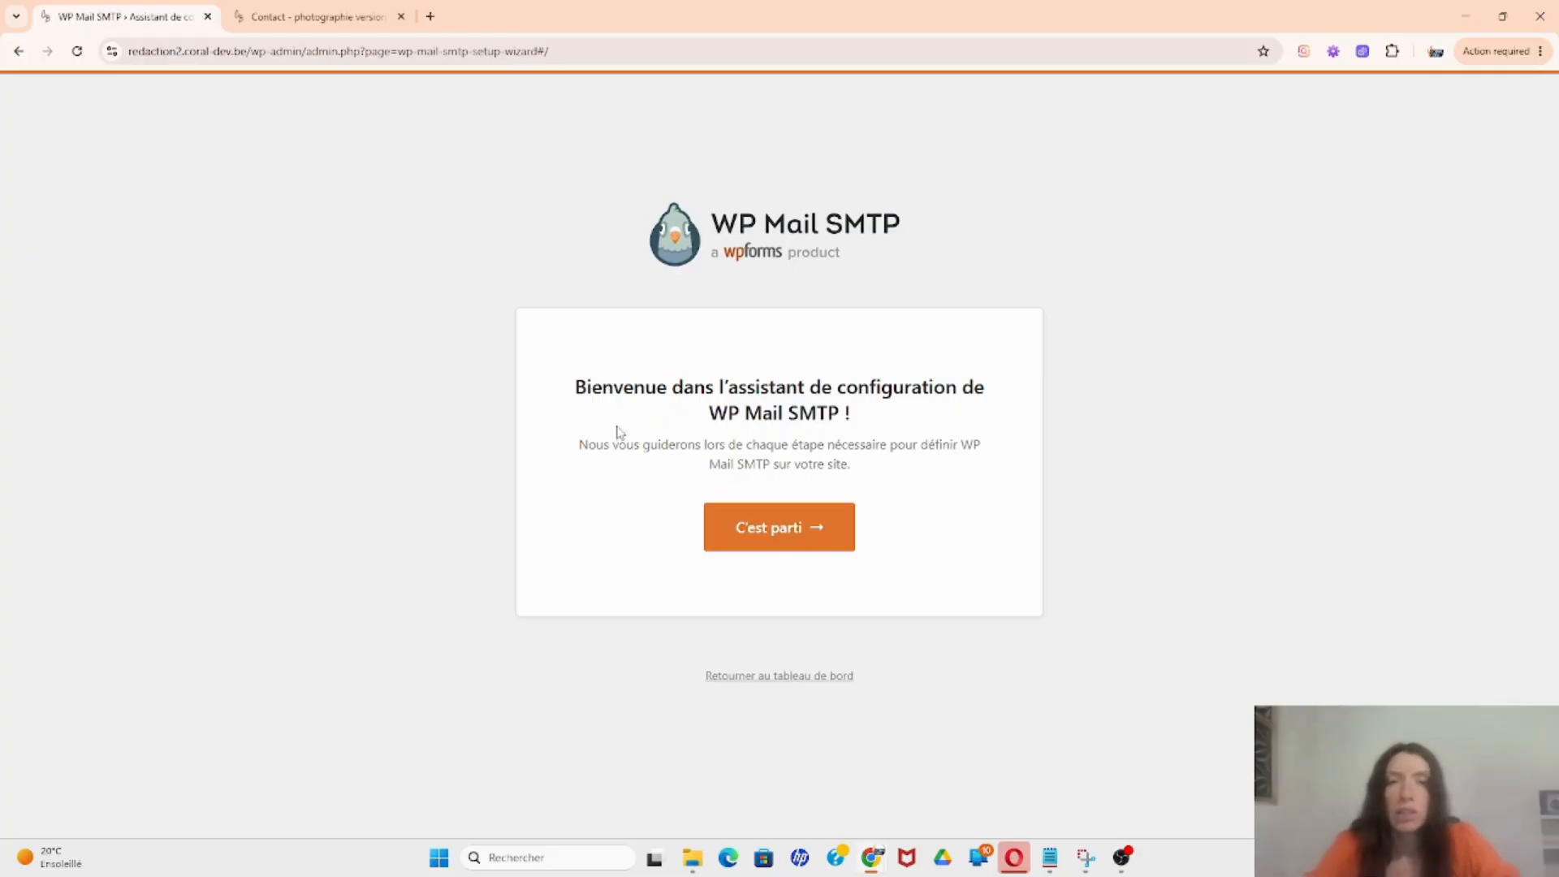
# Step: Launch the setup wizard, pick Autre SMTP as the mailer, and save to continue
pyautogui.click(751, 536)
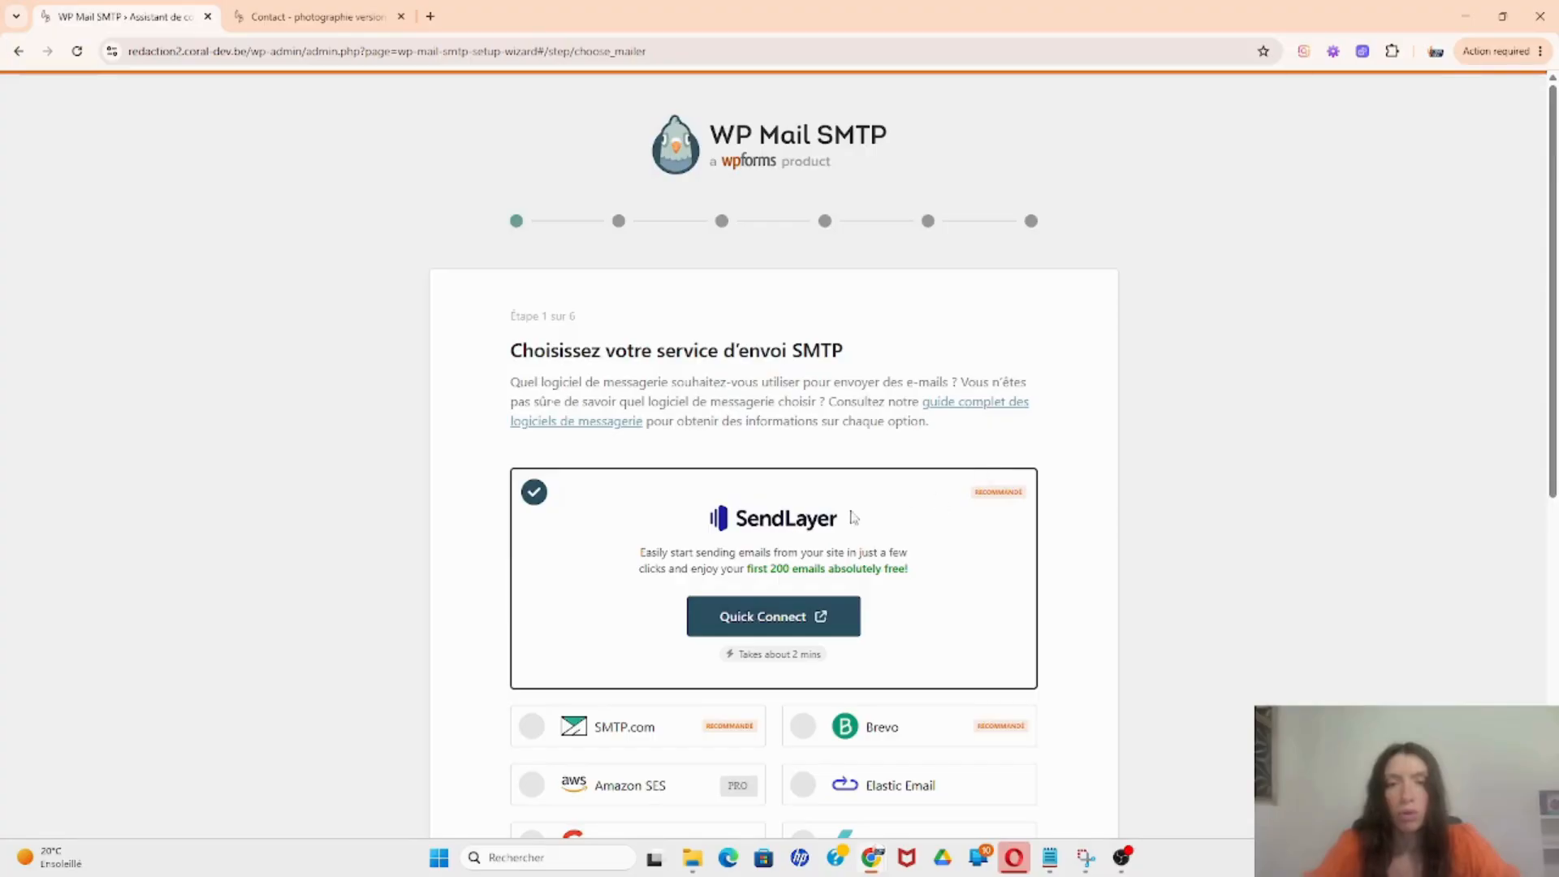
pyautogui.scroll(-2, 926, 504)
pyautogui.scroll(-4, 926, 504)
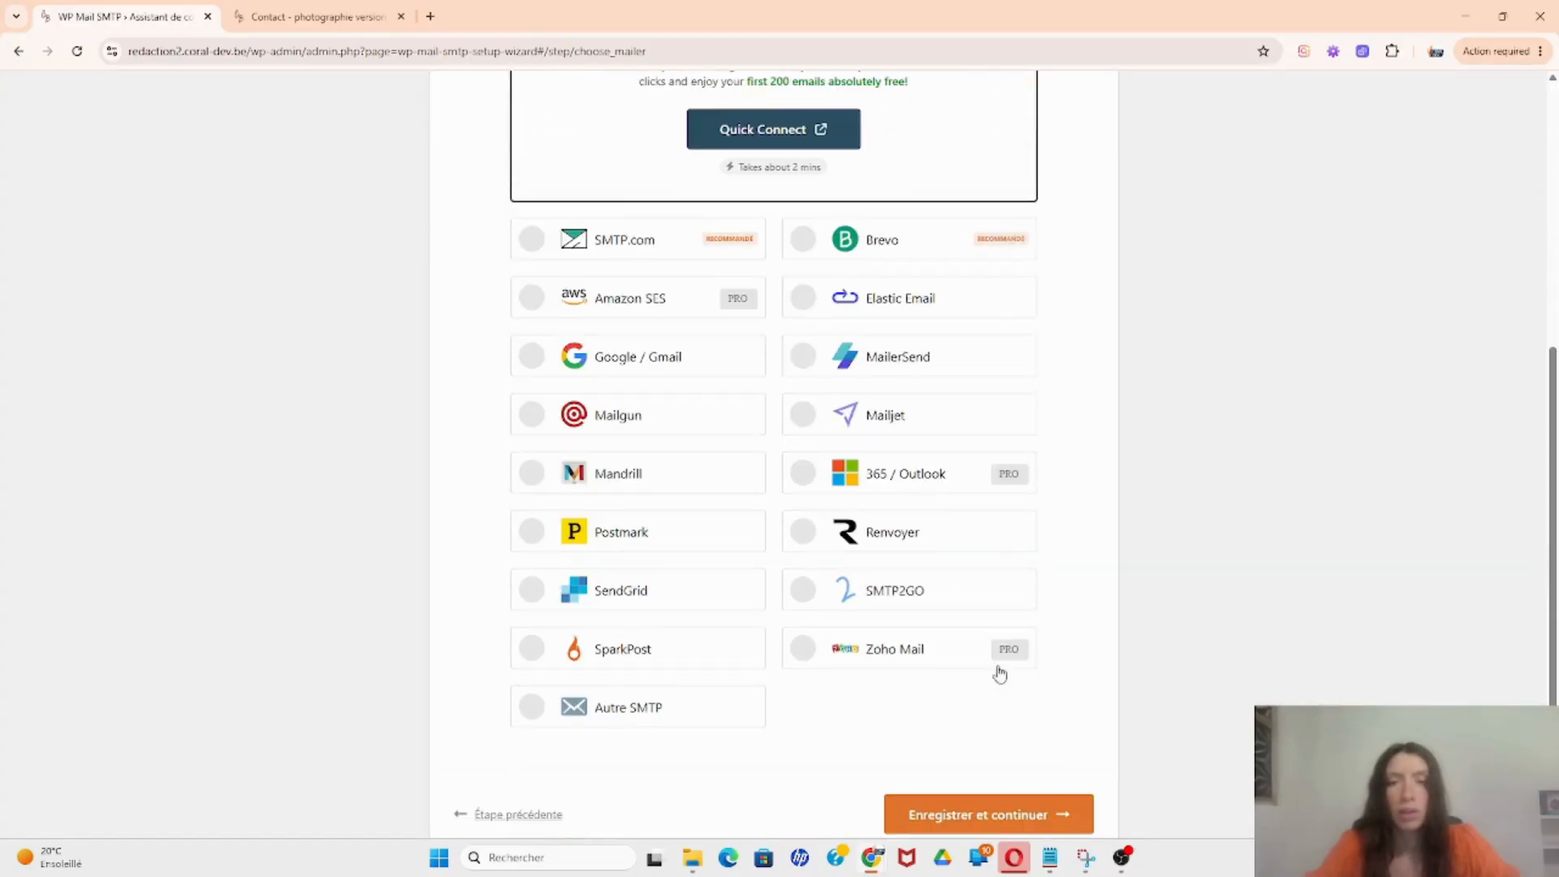
pyautogui.scroll(3, 611, 296)
pyautogui.scroll(-1, 611, 296)
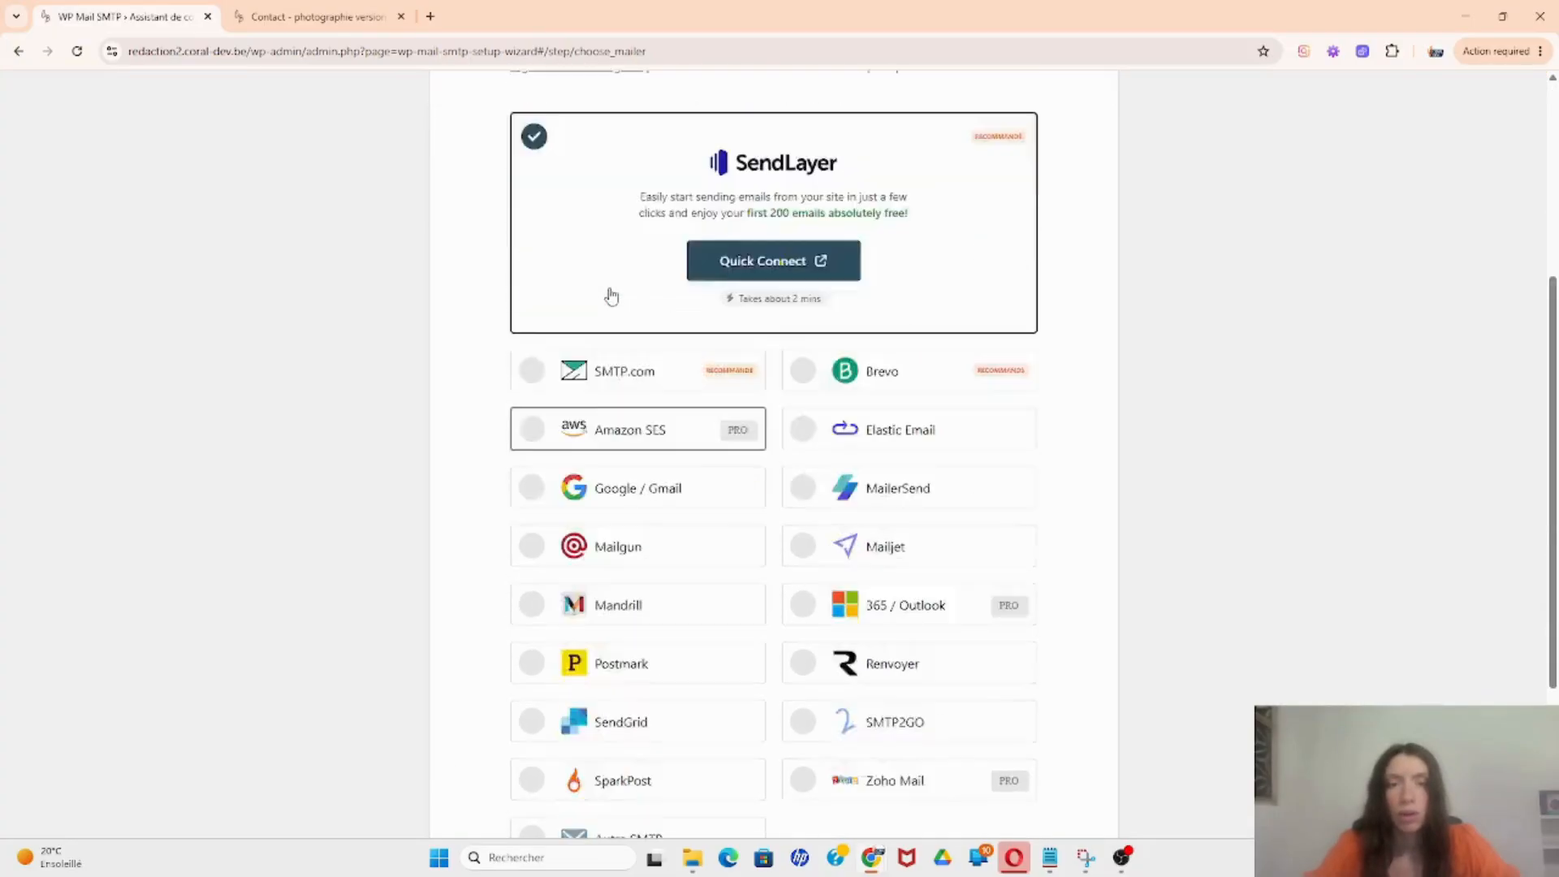
pyautogui.scroll(-3, 611, 297)
pyautogui.click(634, 617)
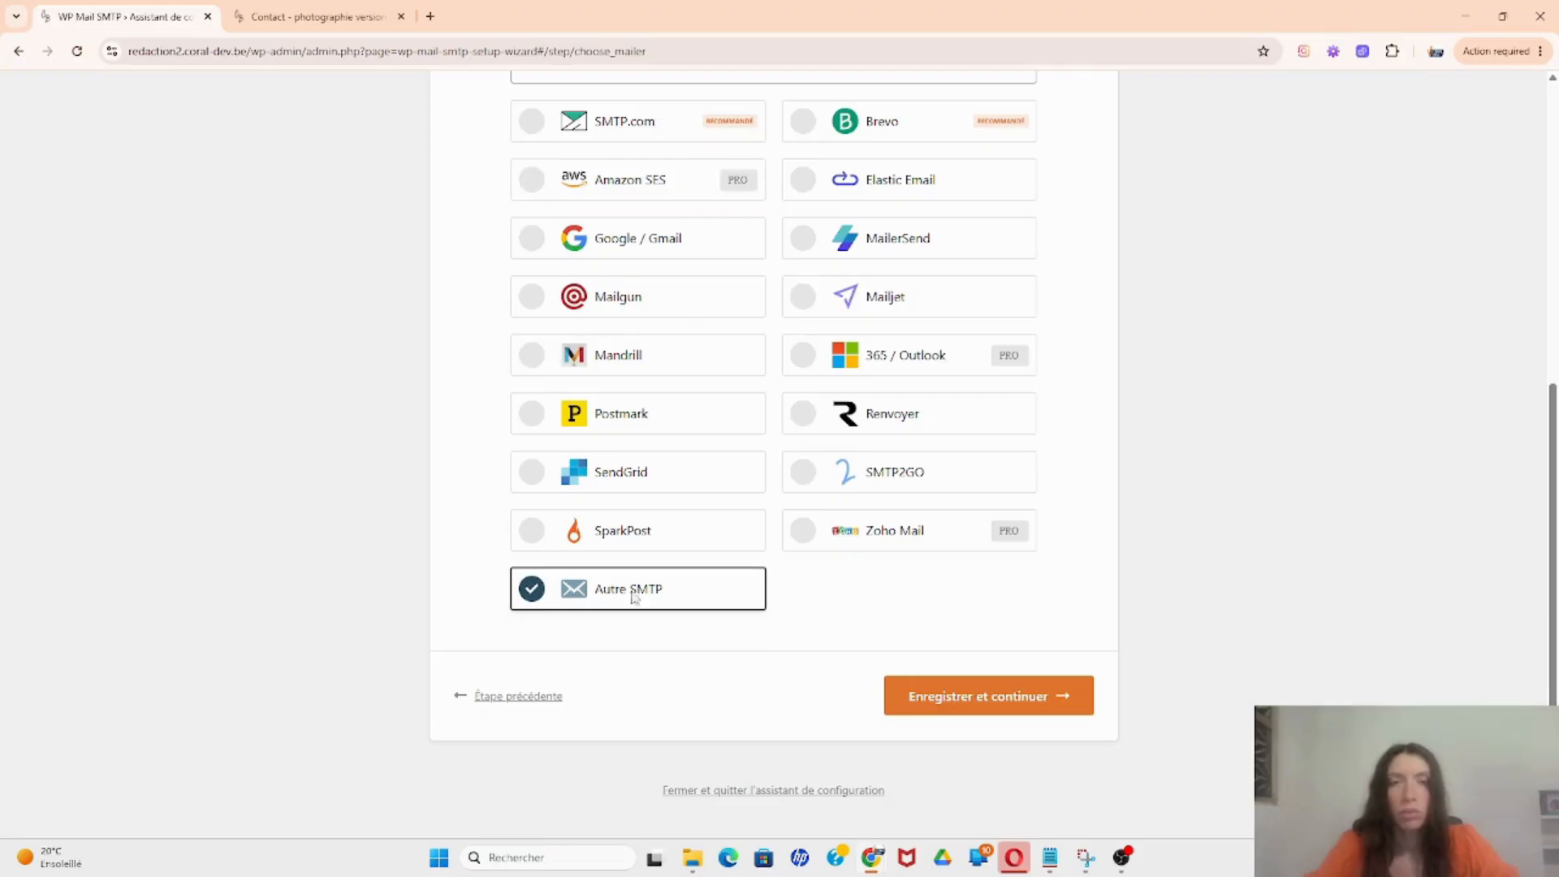
pyautogui.click(1030, 698)
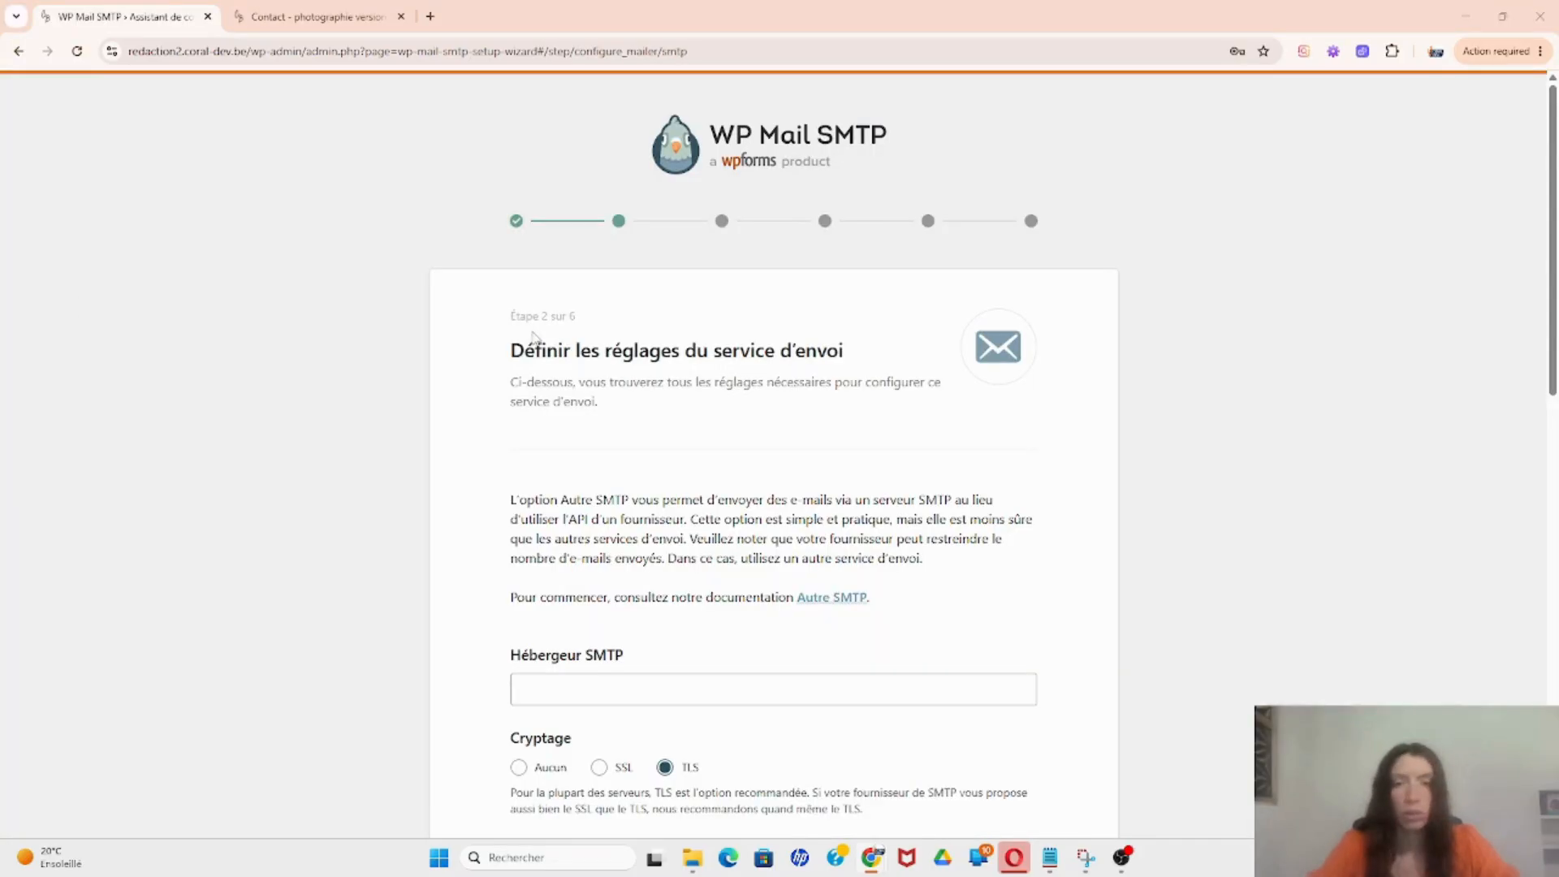
# Step: Set the Hébergeur SMTP field to smtp.gmail.com
pyautogui.scroll(-2, 528, 335)
pyautogui.scroll(-1, 529, 334)
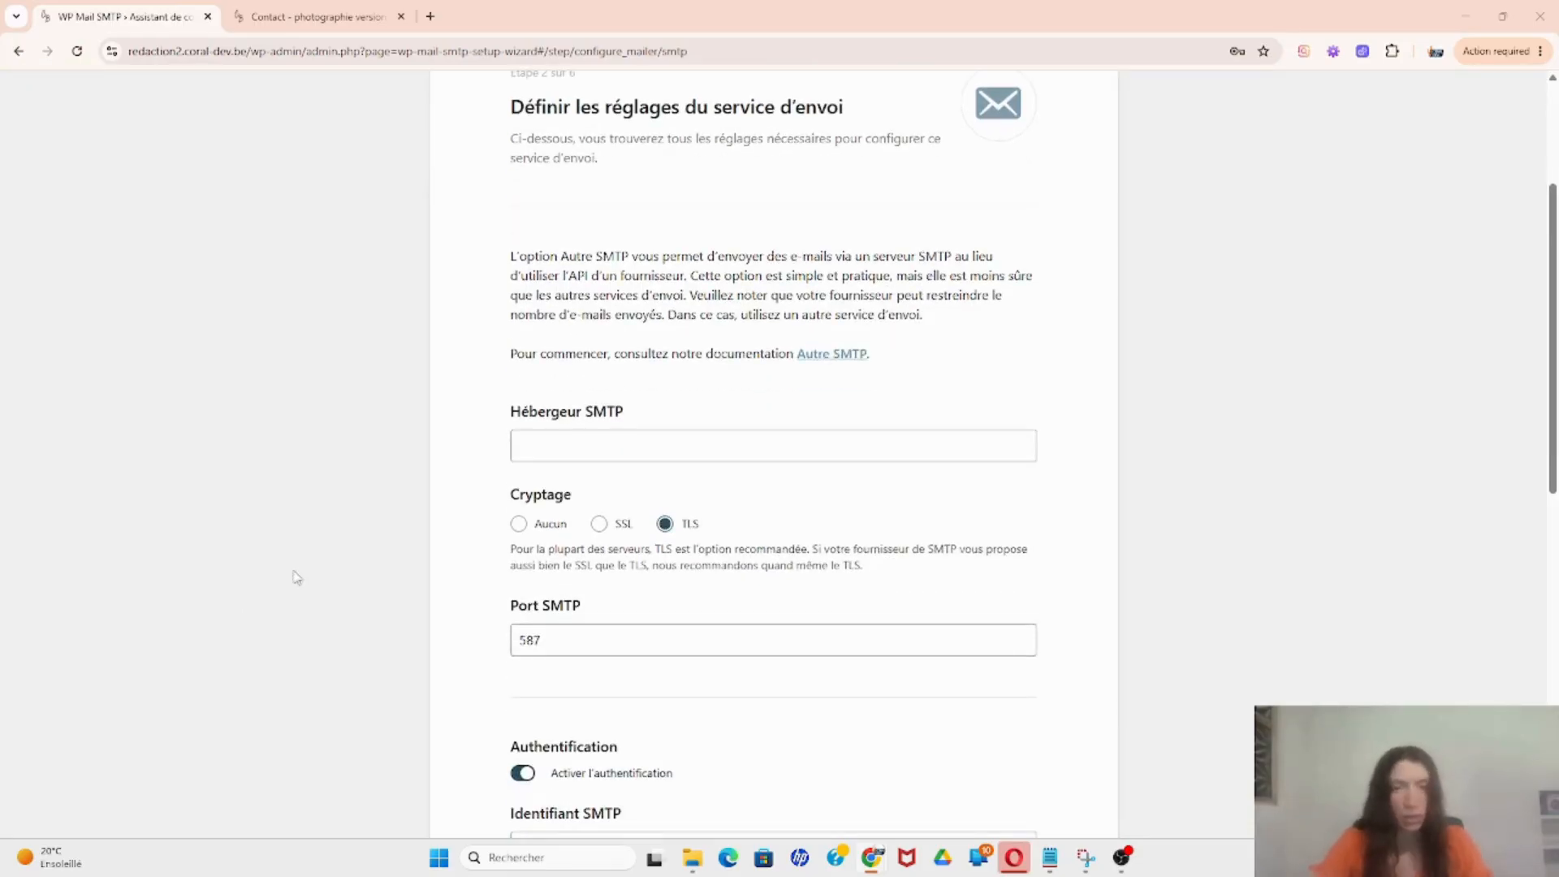
pyautogui.click(536, 447)
pyautogui.write('smtp.gmail.com')
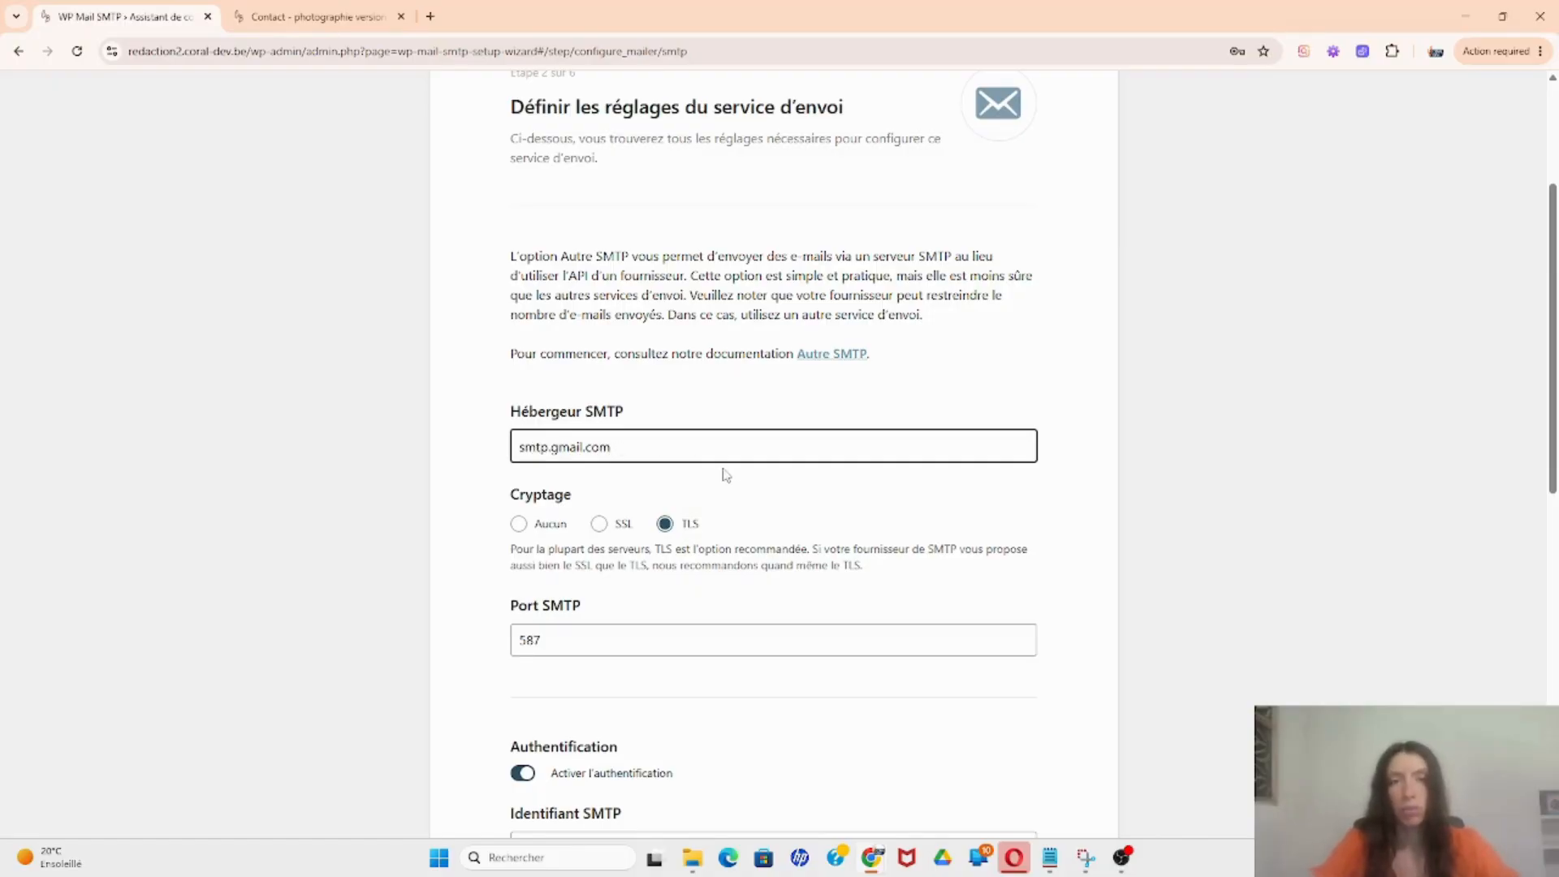
# Step: Autofill the Gmail login as Identifiant SMTP and clear the autofilled Mot de passe SMTP
pyautogui.scroll(-2, 726, 473)
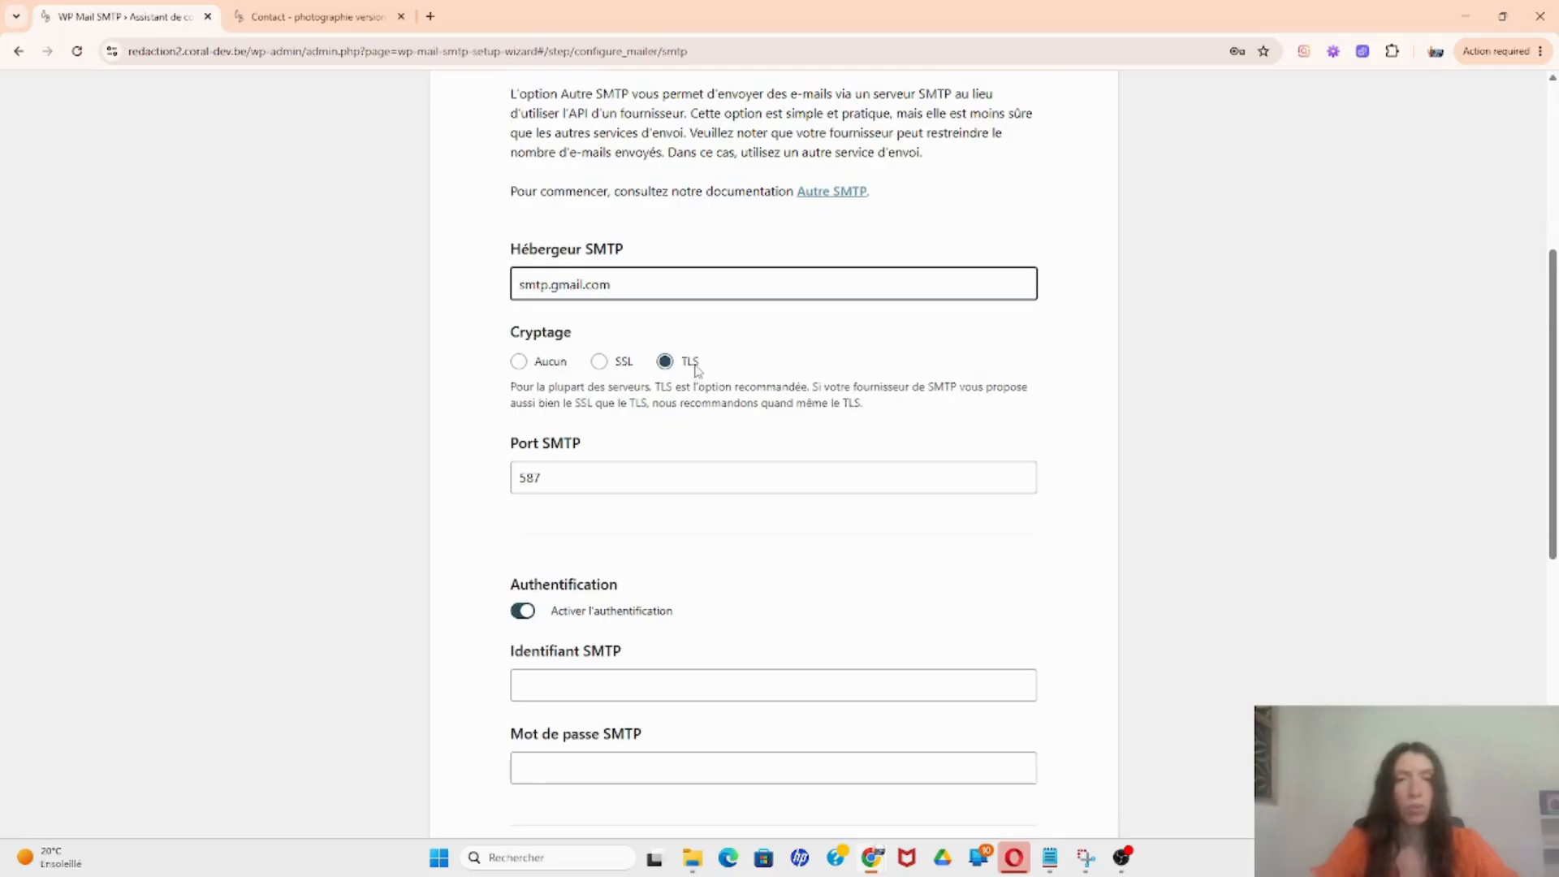
pyautogui.scroll(-2, 590, 488)
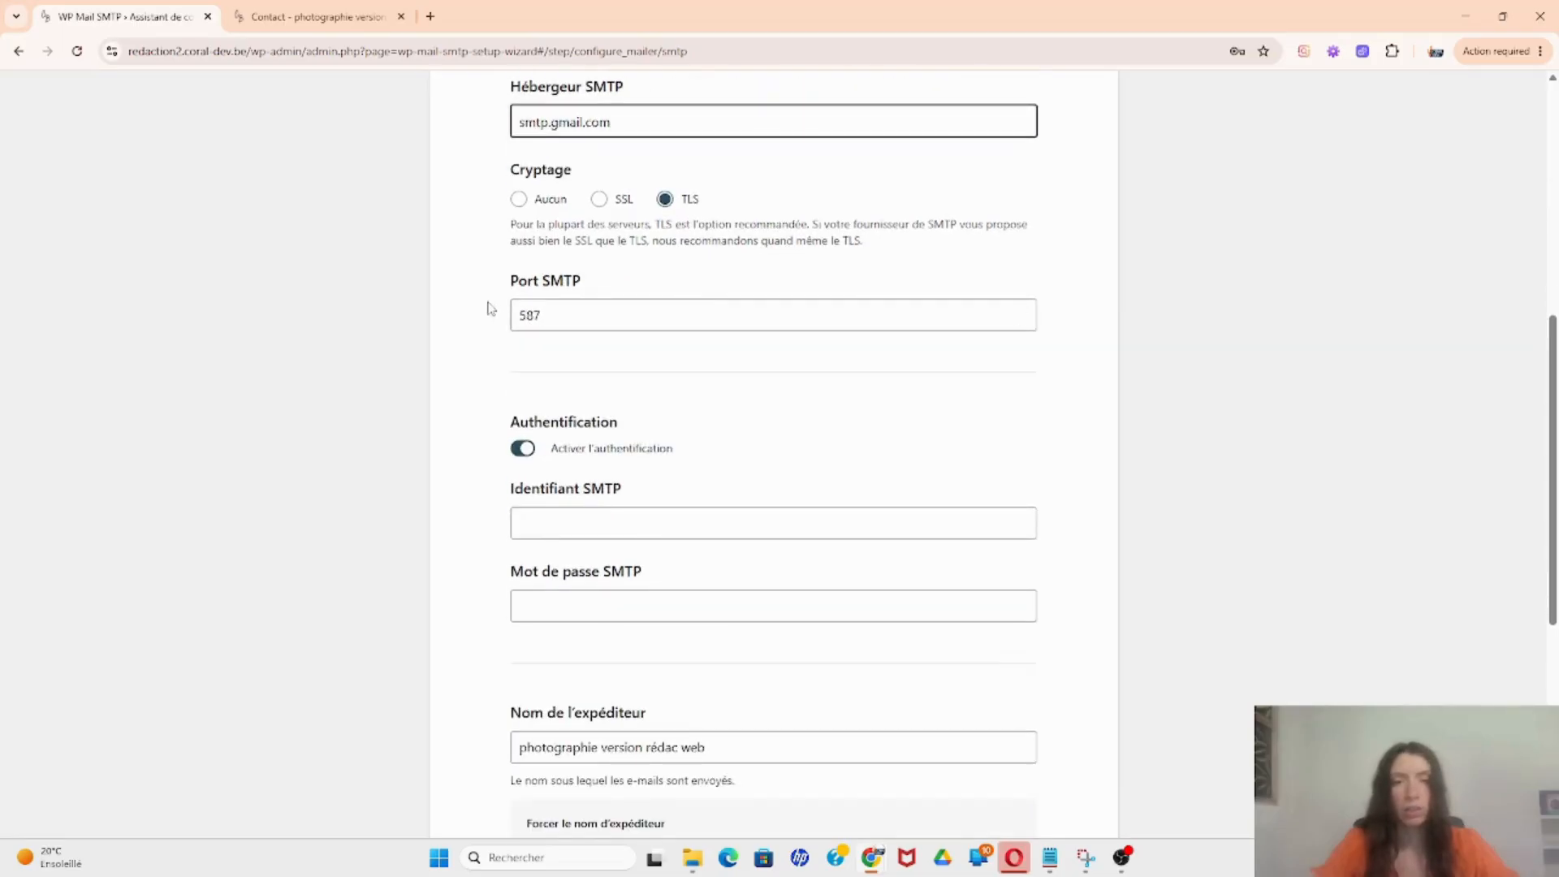
pyautogui.click(598, 520)
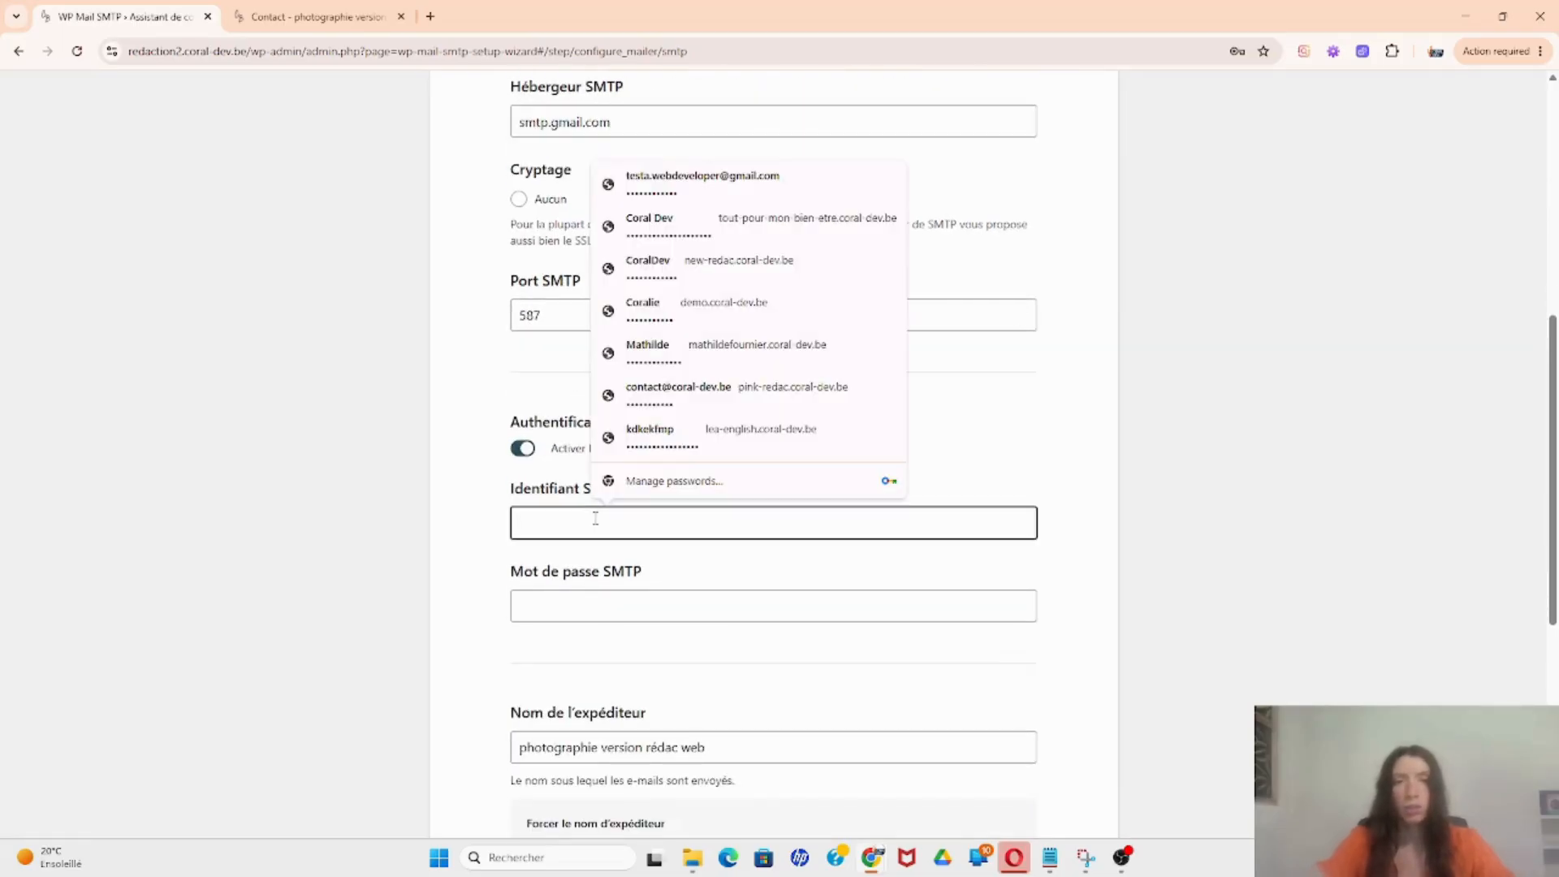
pyautogui.write('te')
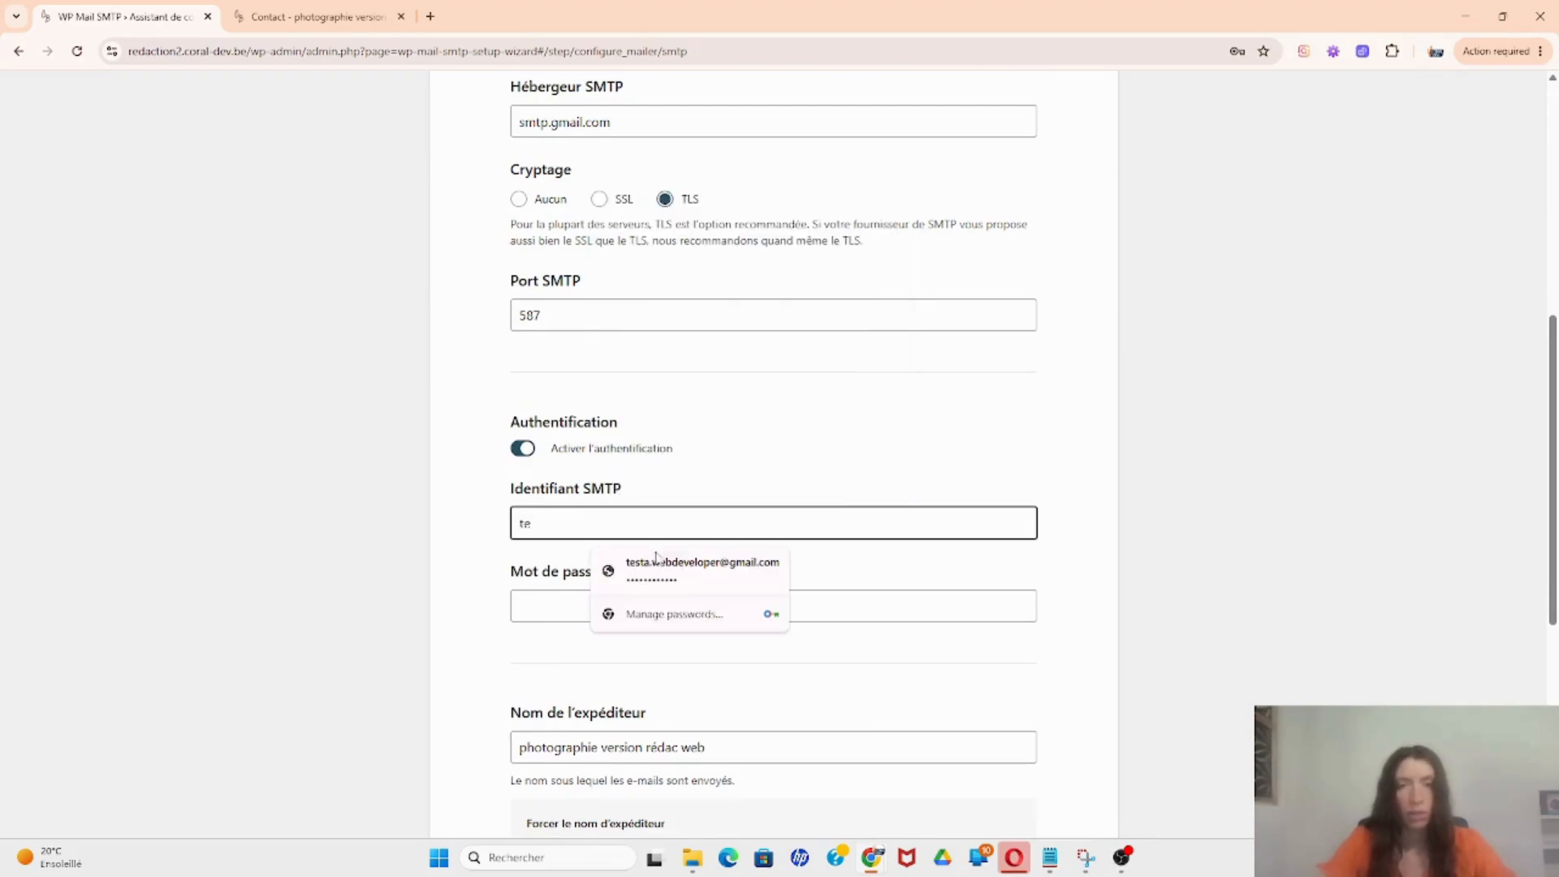
pyautogui.click(656, 561)
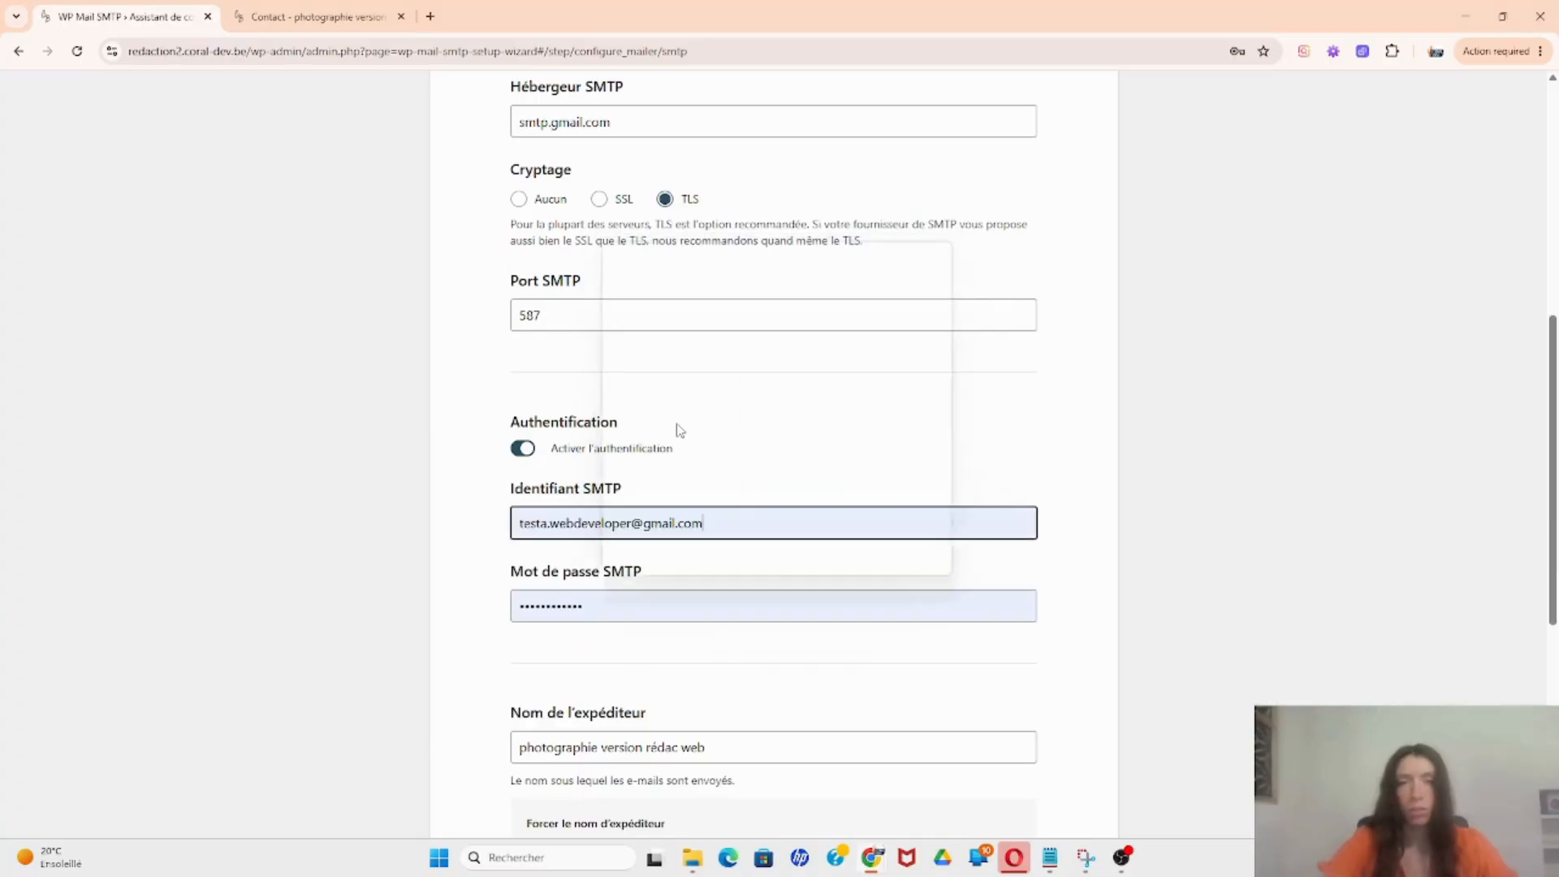
pyautogui.press('Tab')
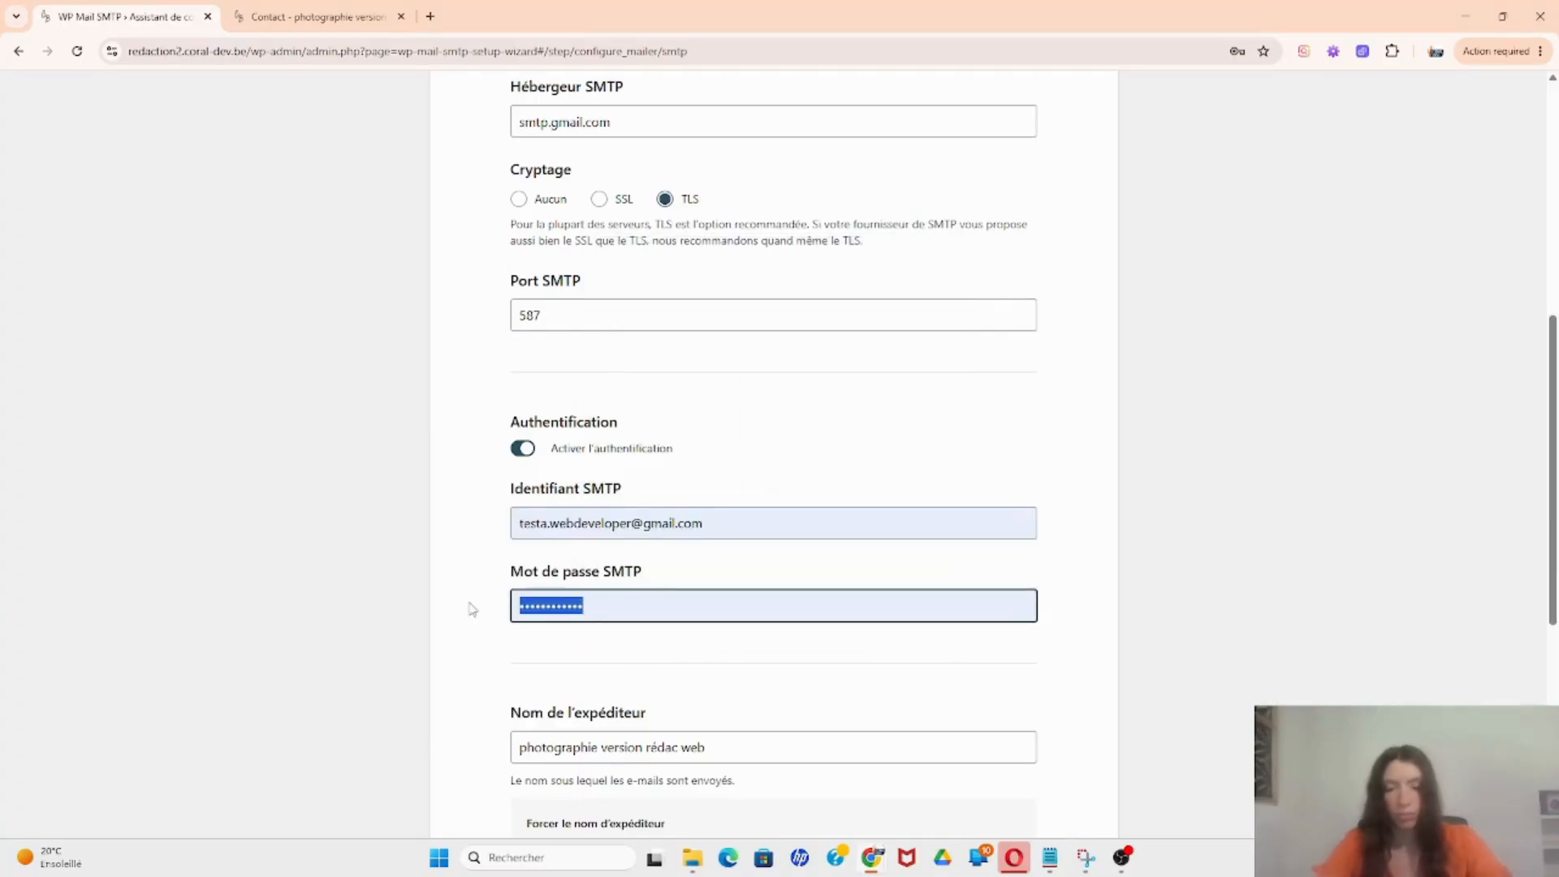
pyautogui.press('BackSpace')
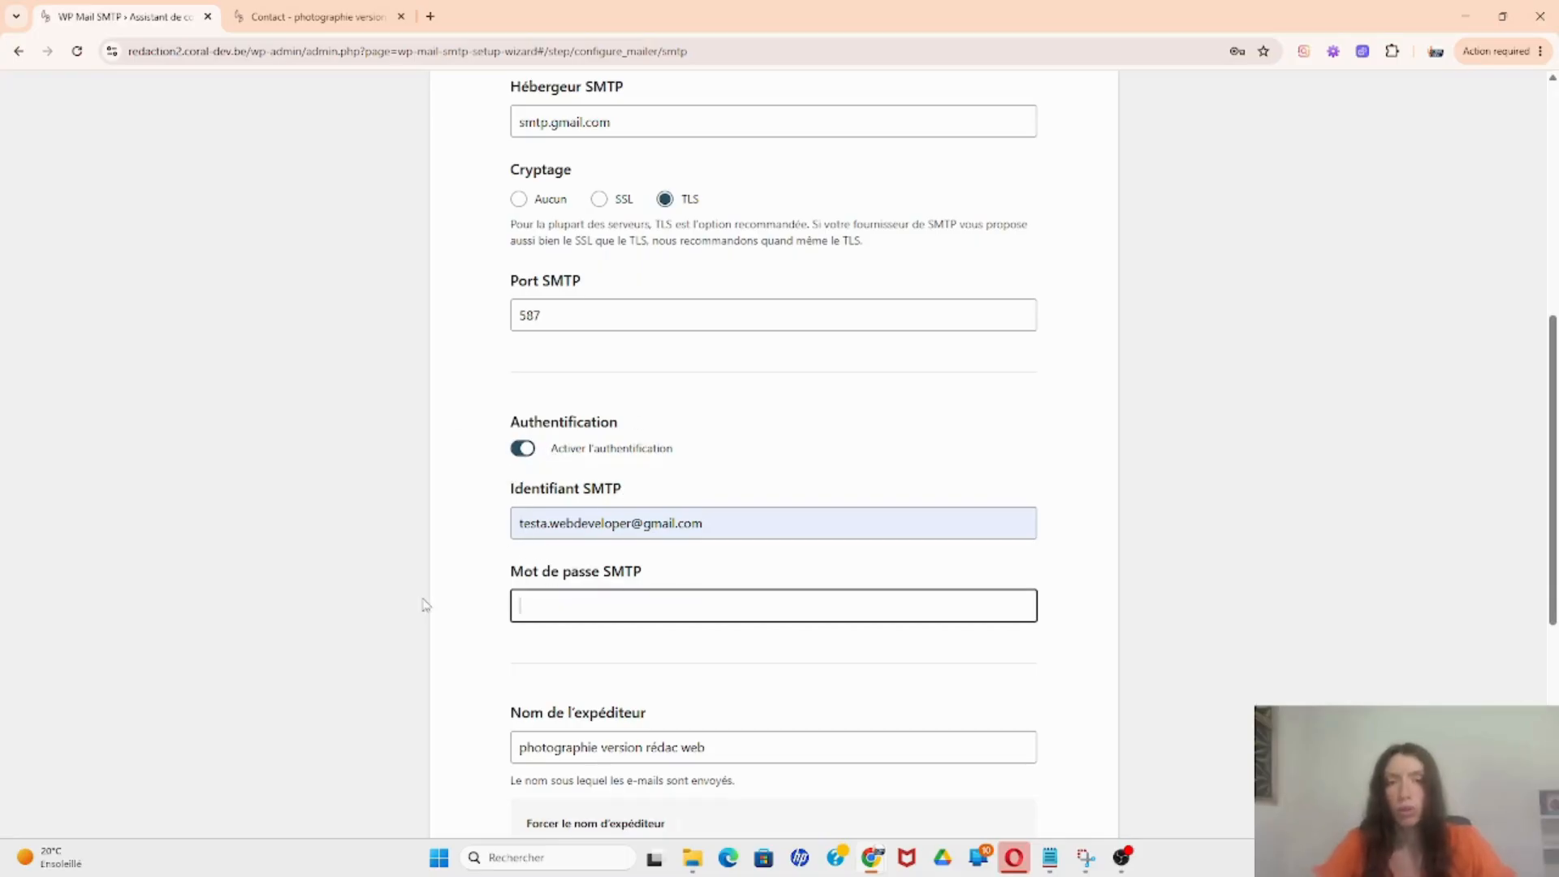
pyautogui.click(431, 17)
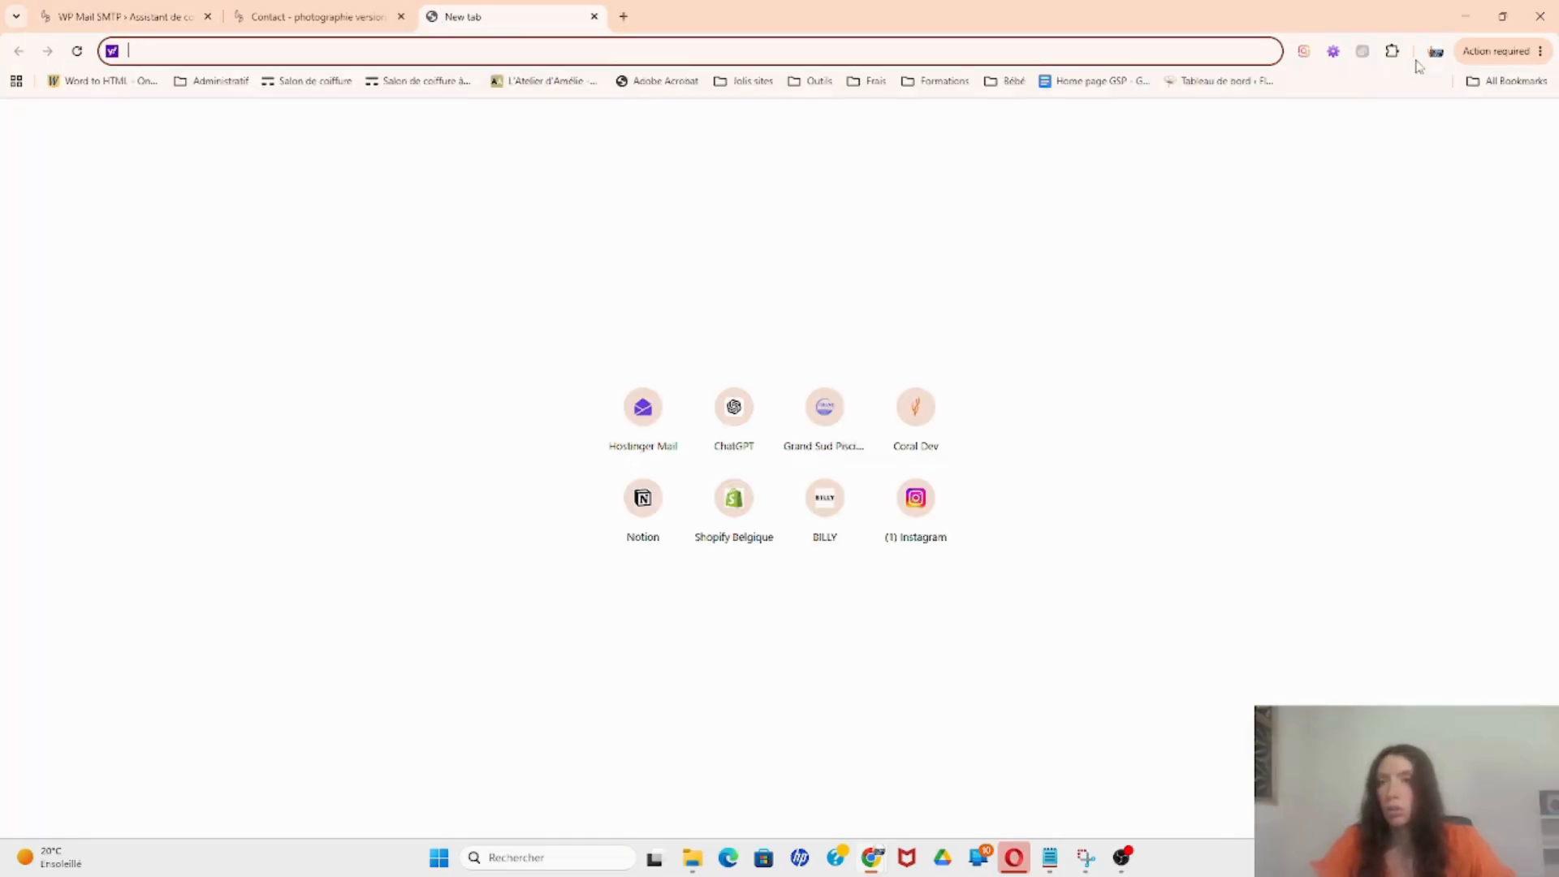
# Step: Go to Google Account security, re-enter the account password, and open Validation en deux étapes
pyautogui.click(1436, 54)
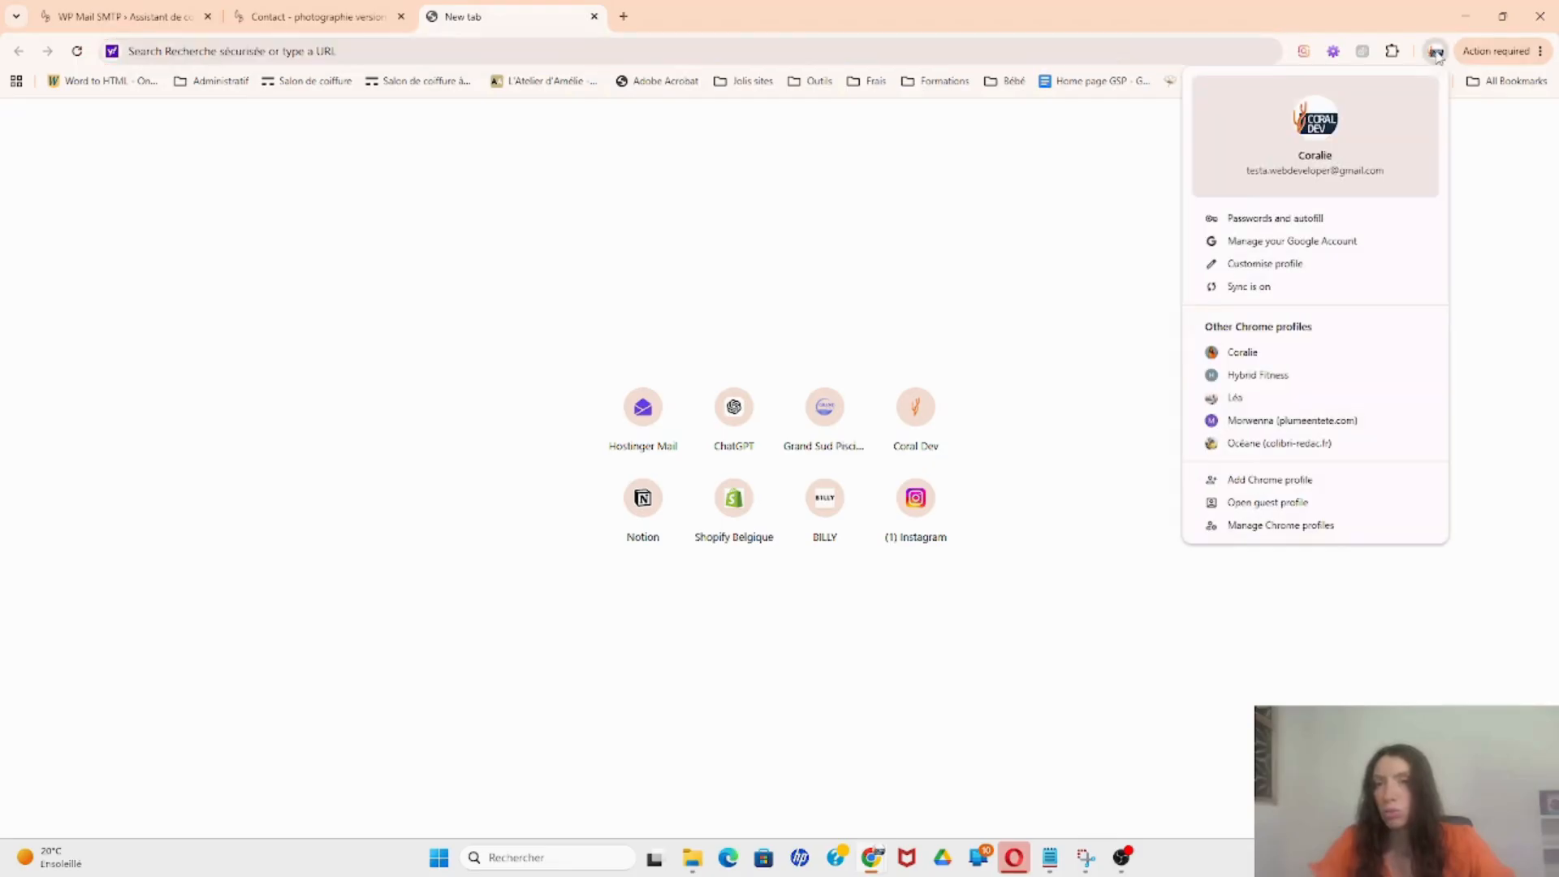
pyautogui.click(1333, 244)
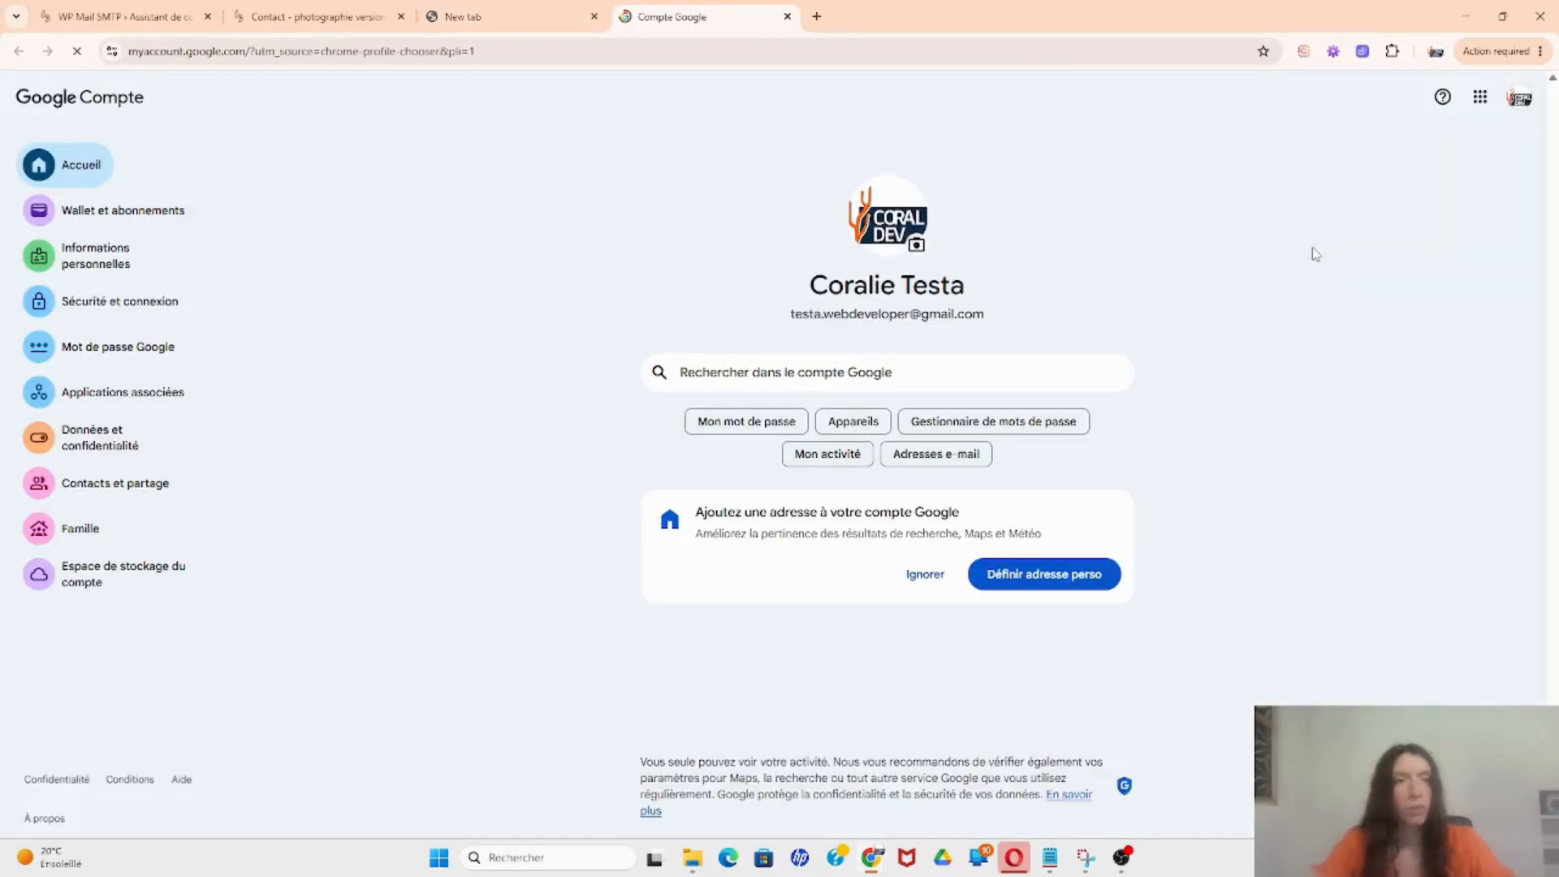
pyautogui.click(141, 306)
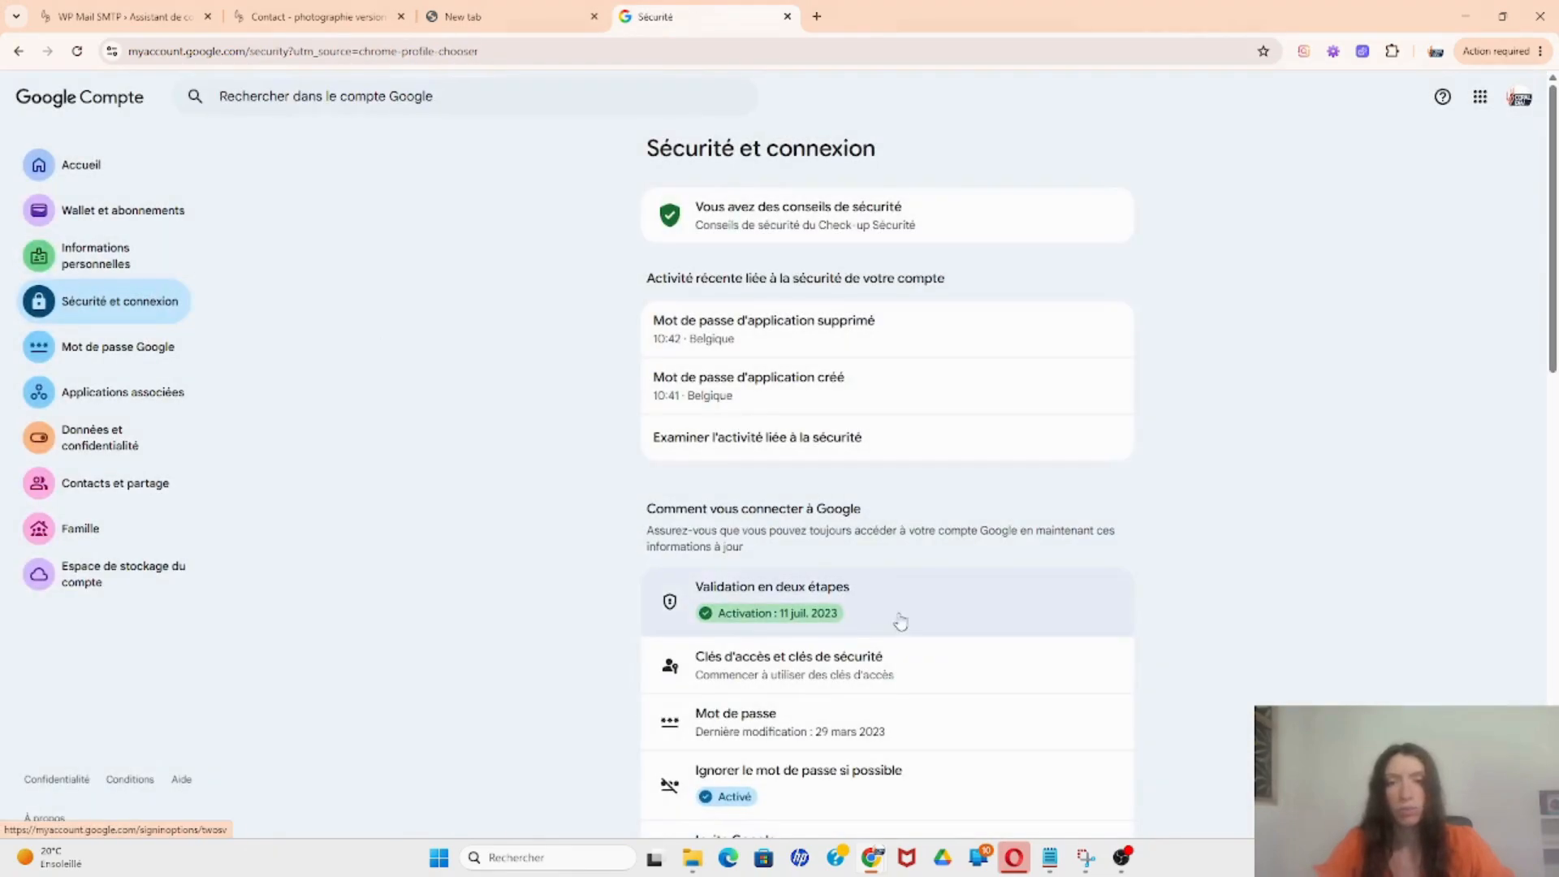
pyautogui.click(911, 610)
pyautogui.click(855, 433)
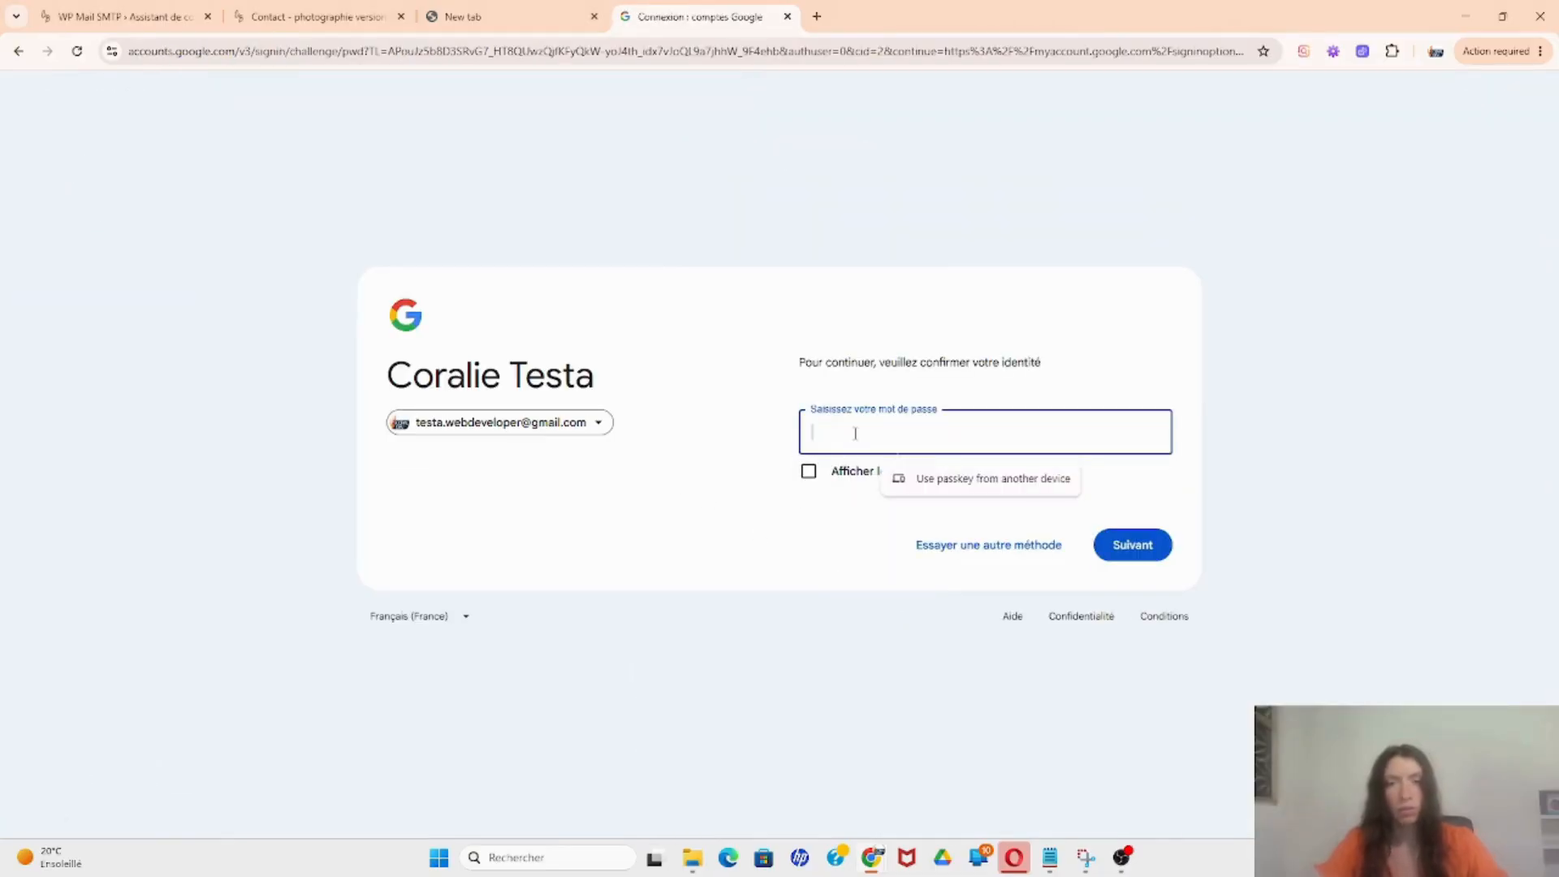
pyautogui.write('•')
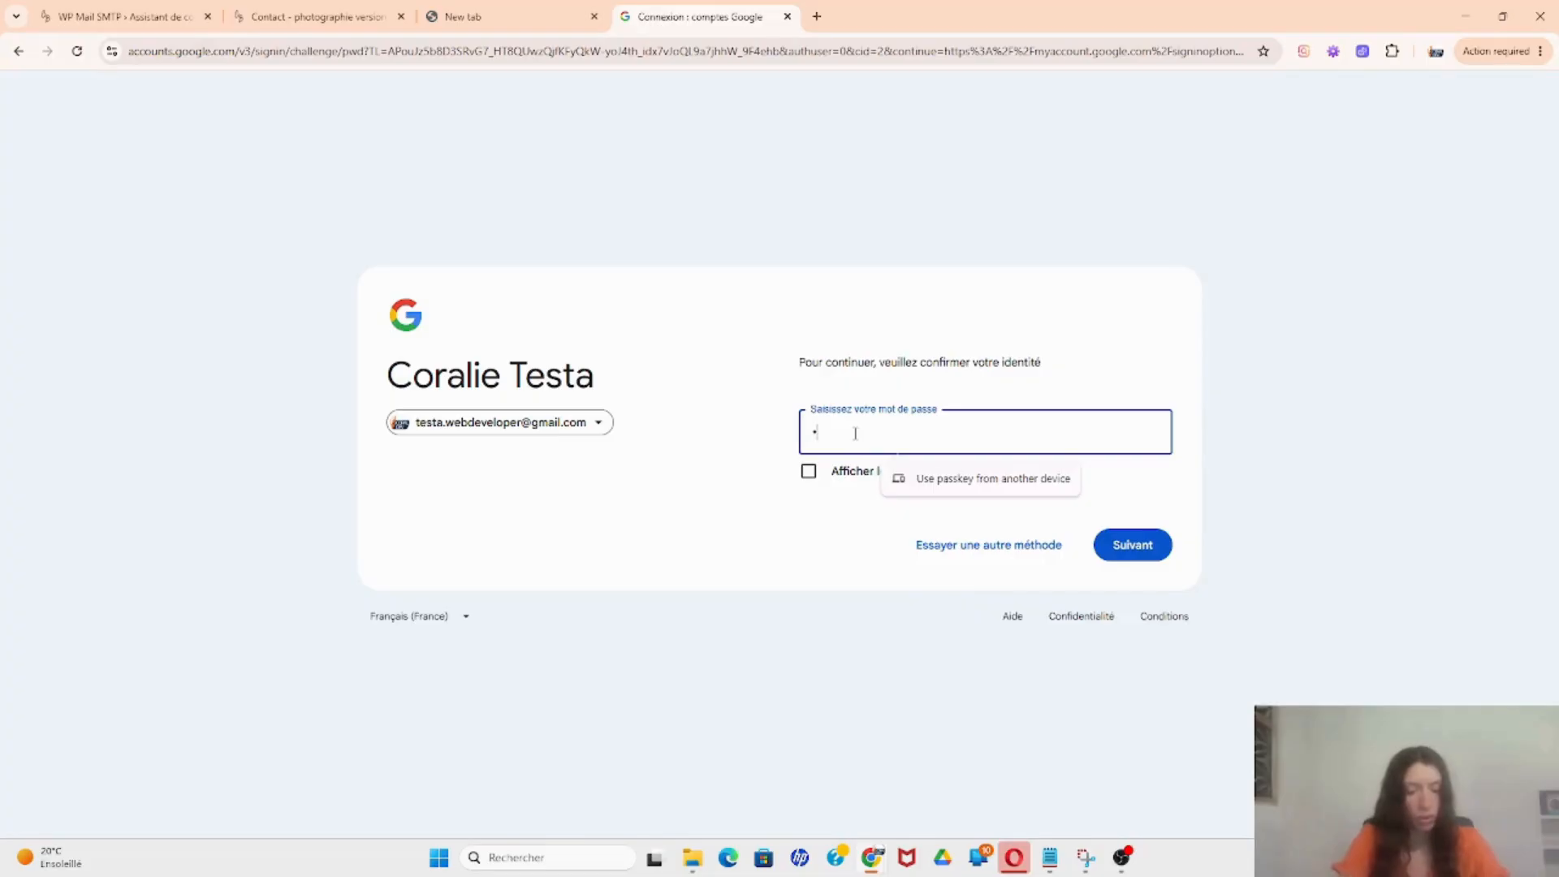
pyautogui.write('•••')
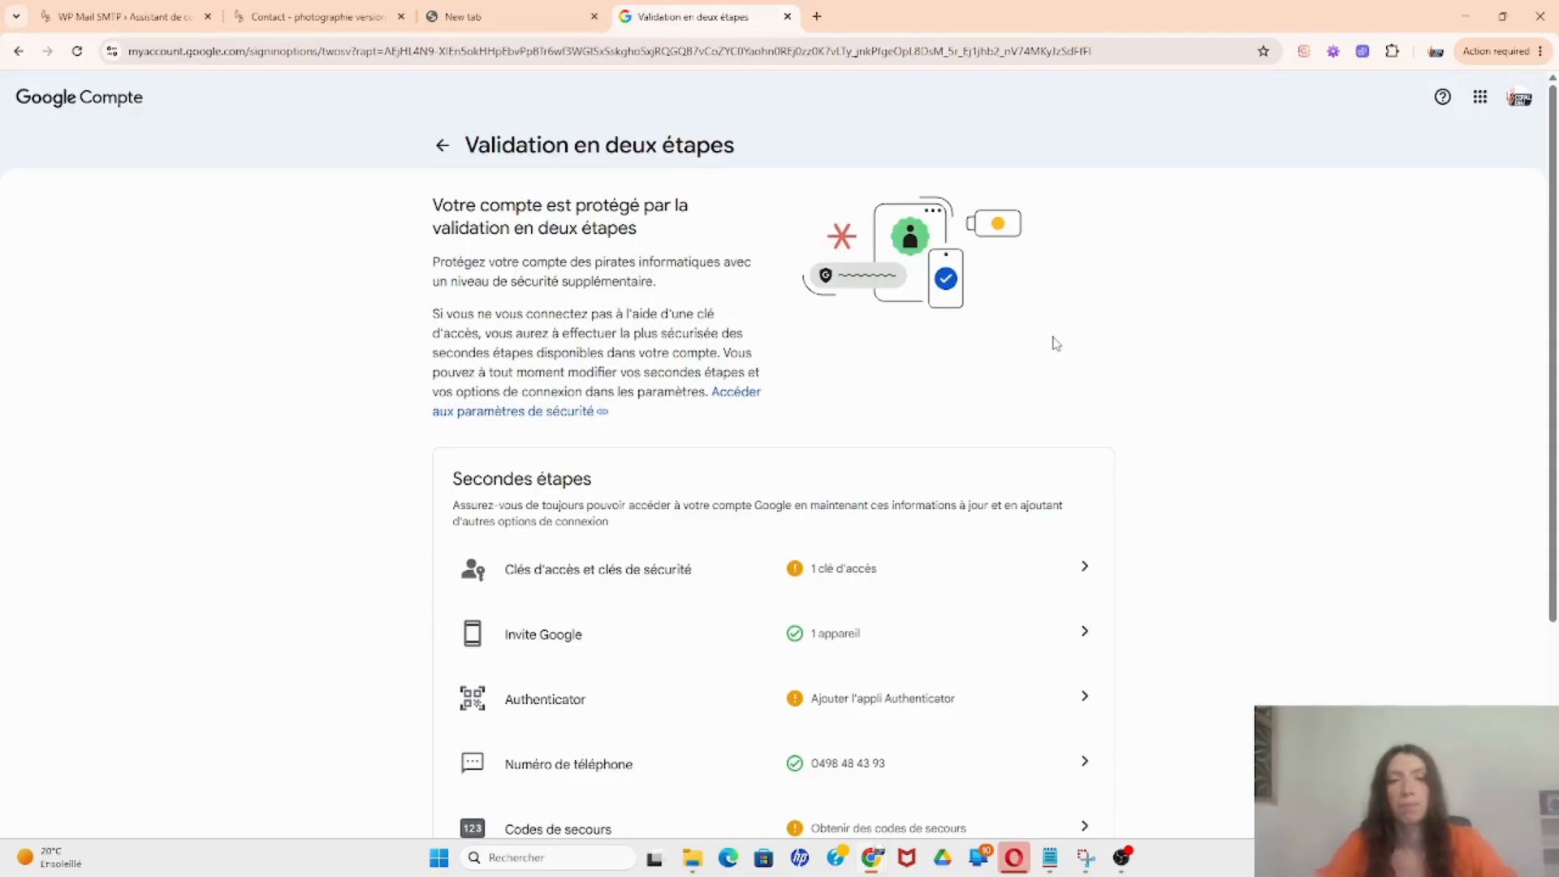
pyautogui.scroll(-4, 1055, 342)
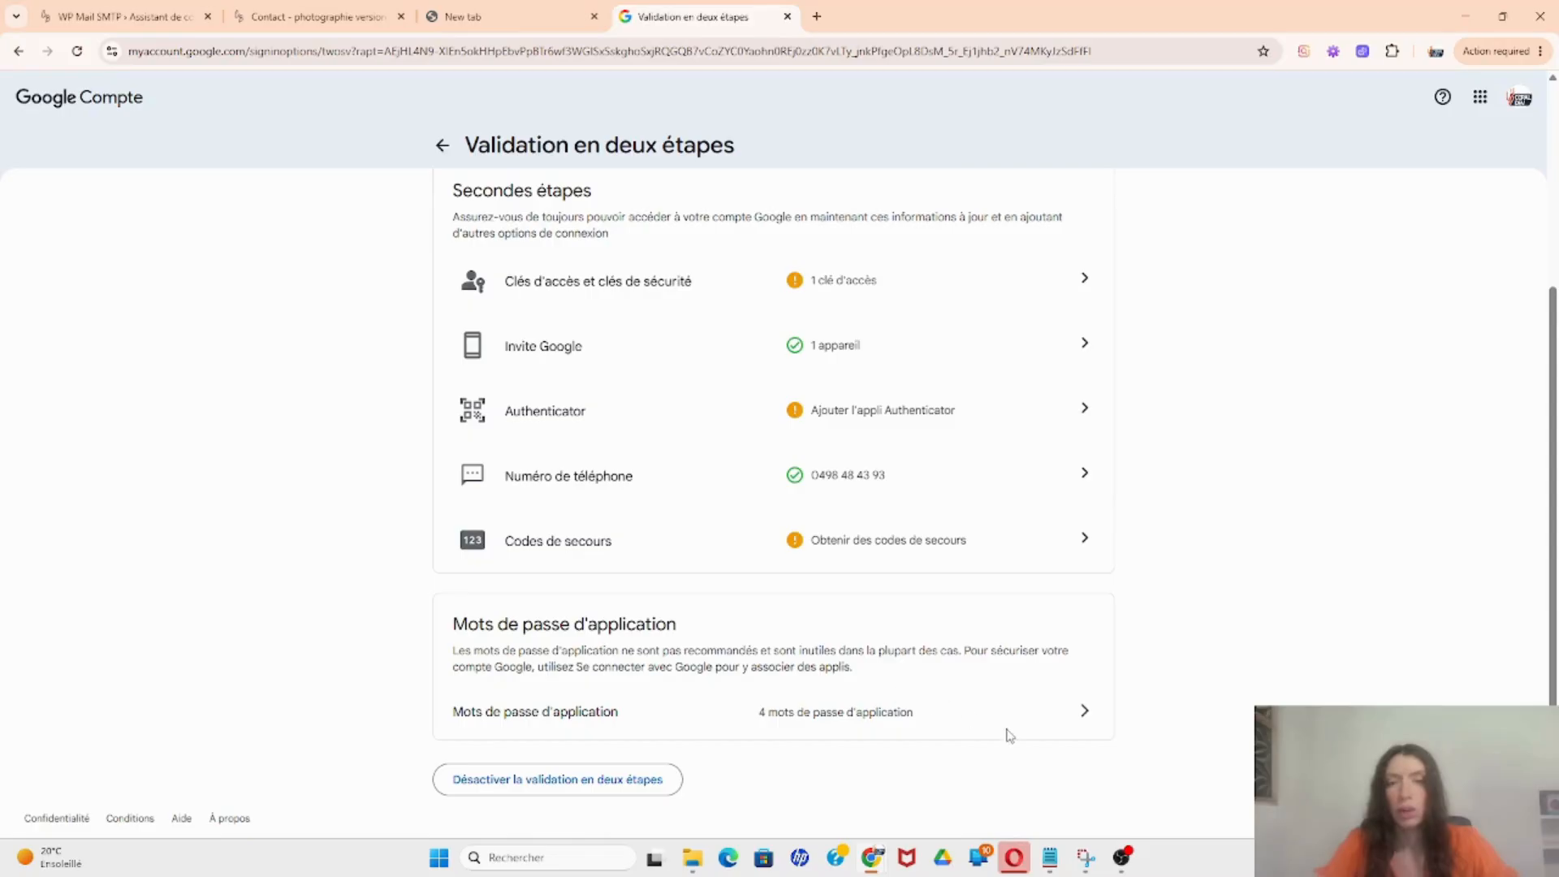
# Step: Open App passwords and generate a new app password named SMTP
pyautogui.click(1086, 713)
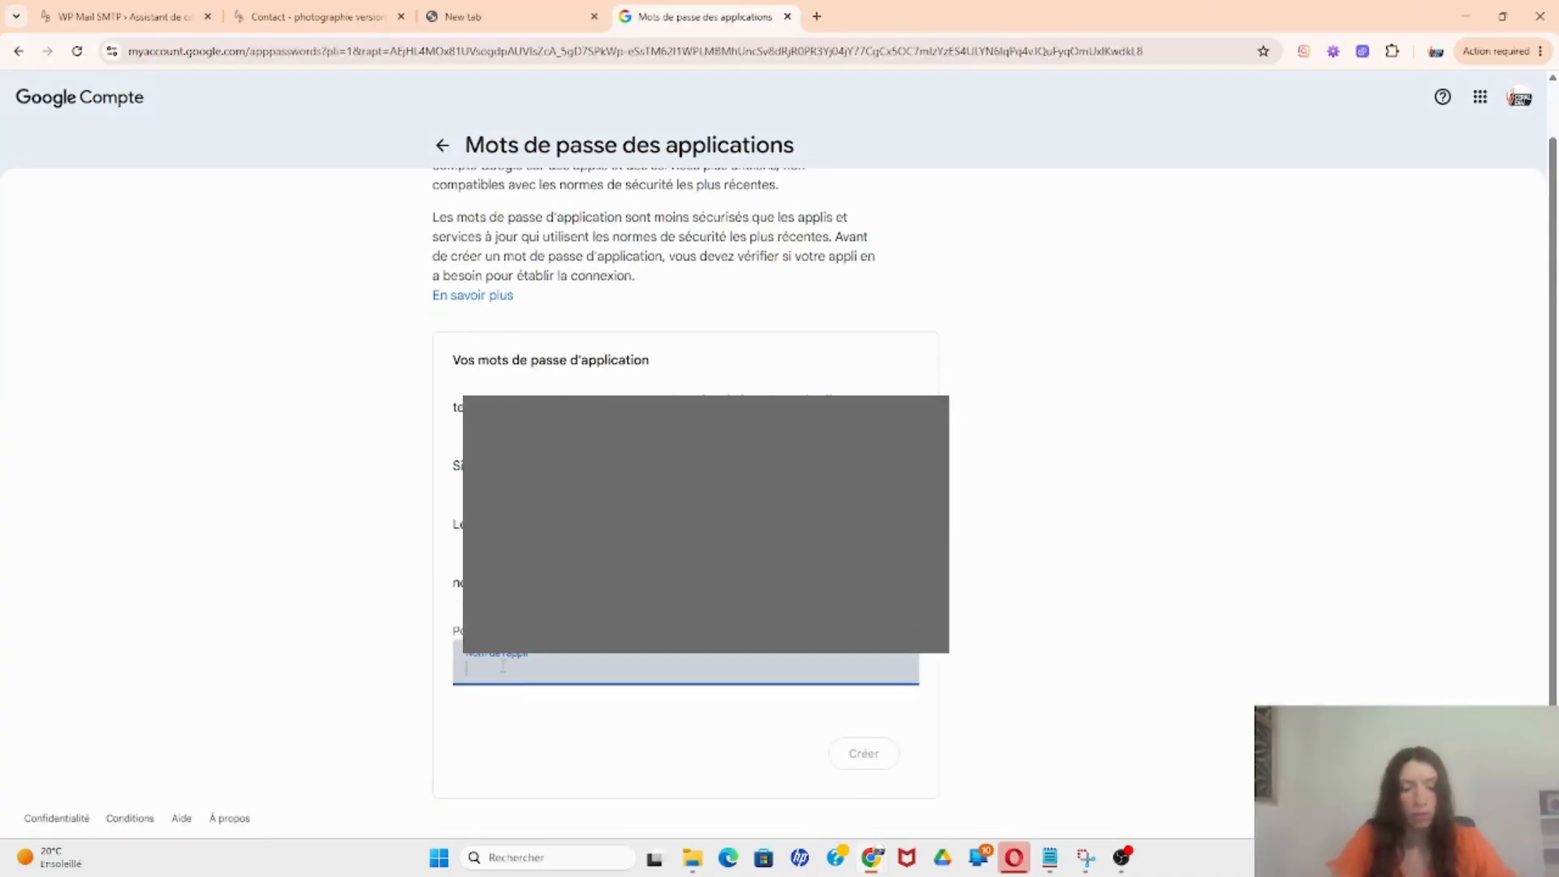
pyautogui.write('SMTP')
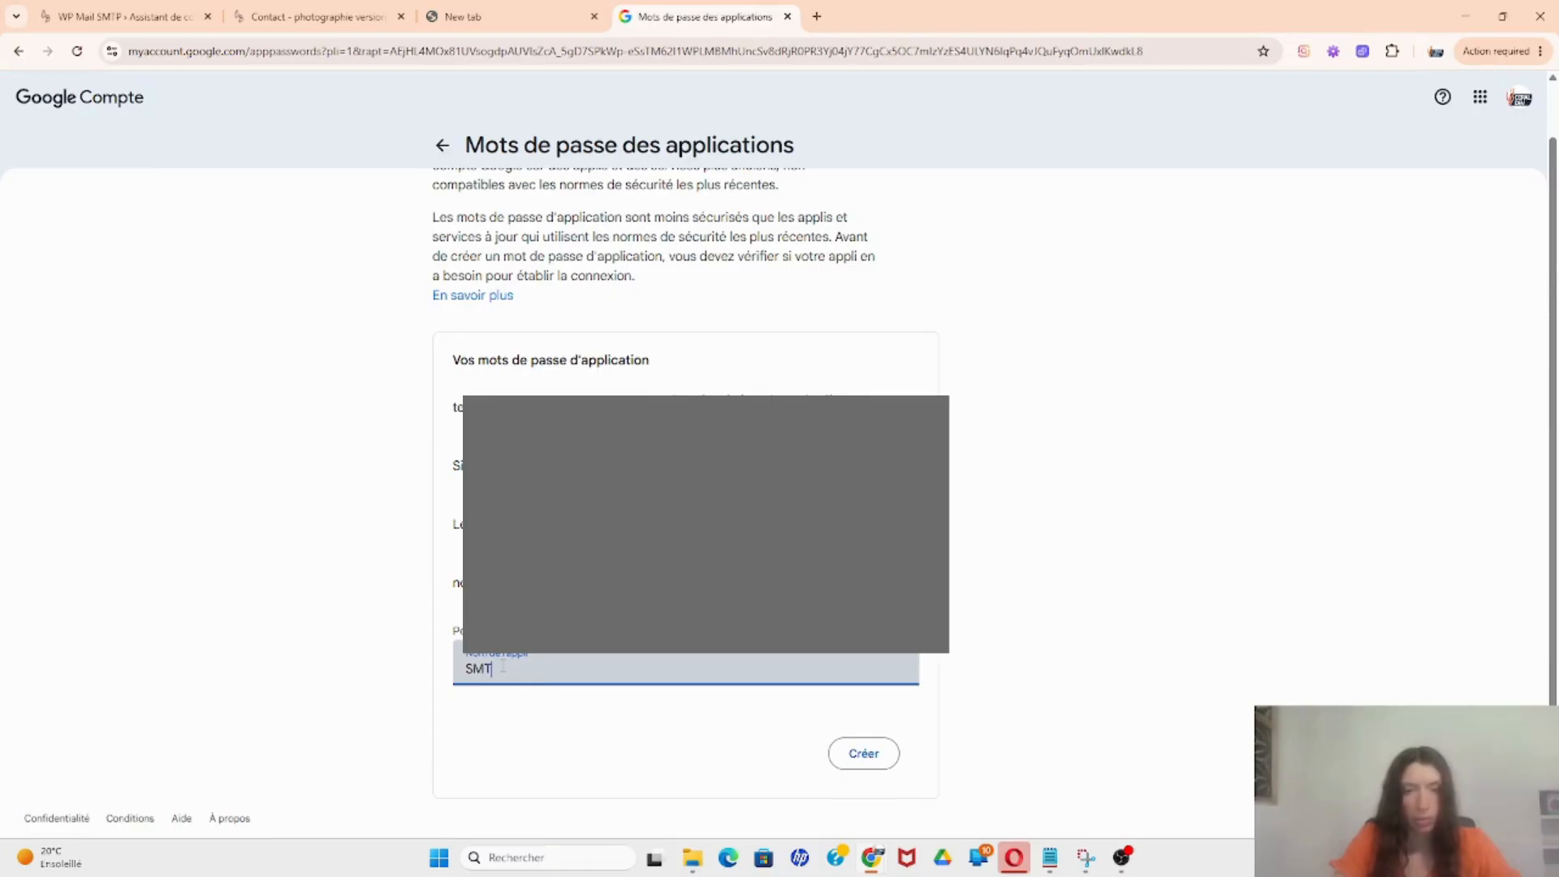
pyautogui.click(873, 753)
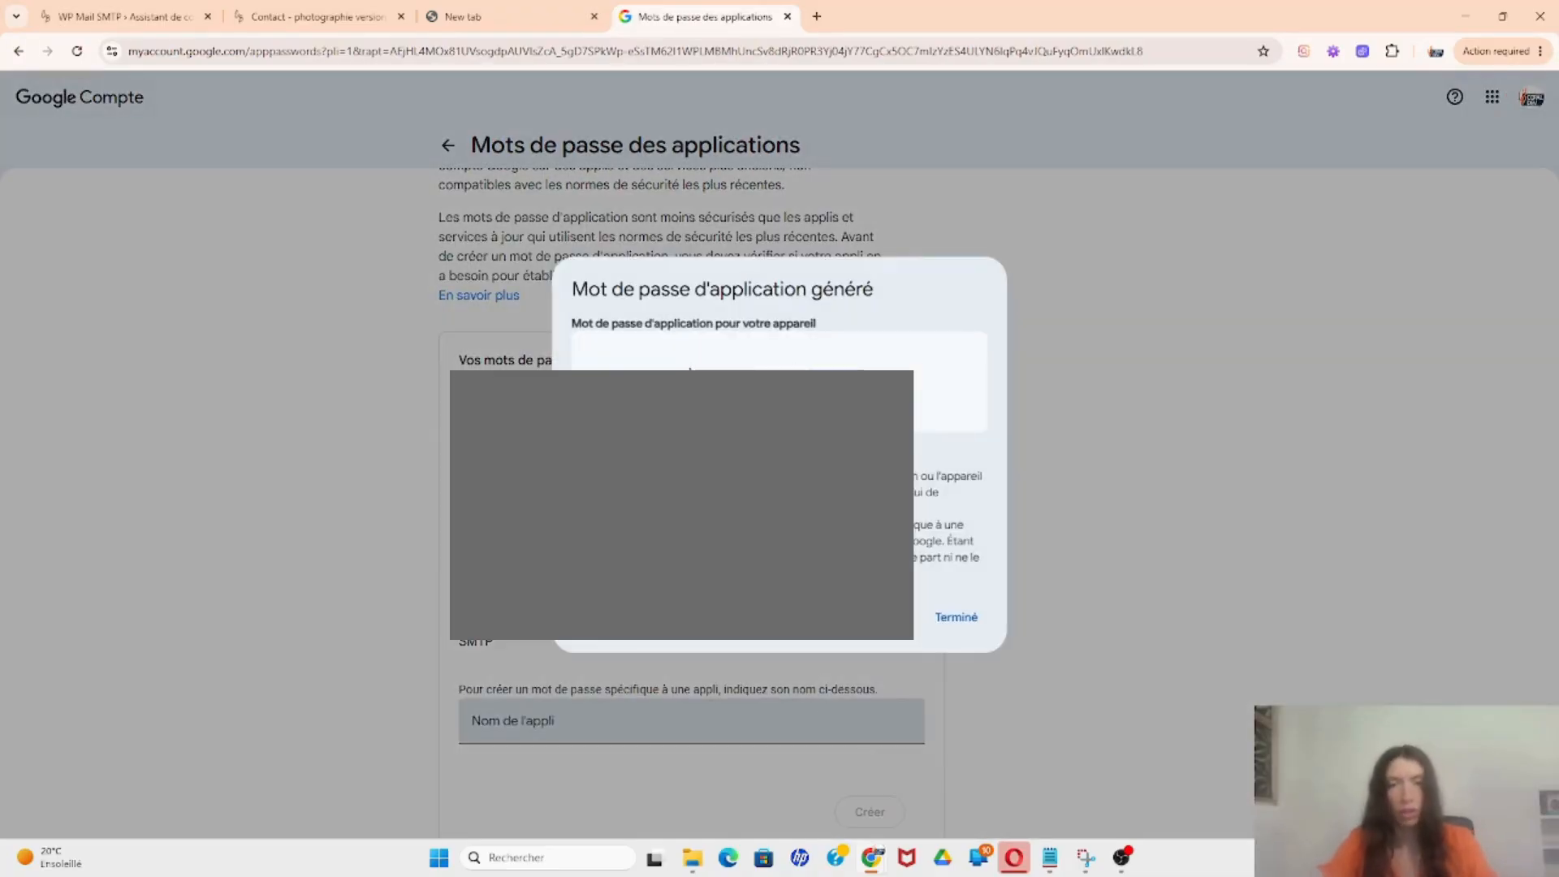
# Step: Paste the copied Google app password into the SMTP password field of WP Mail SMTP
pyautogui.click(393, 10)
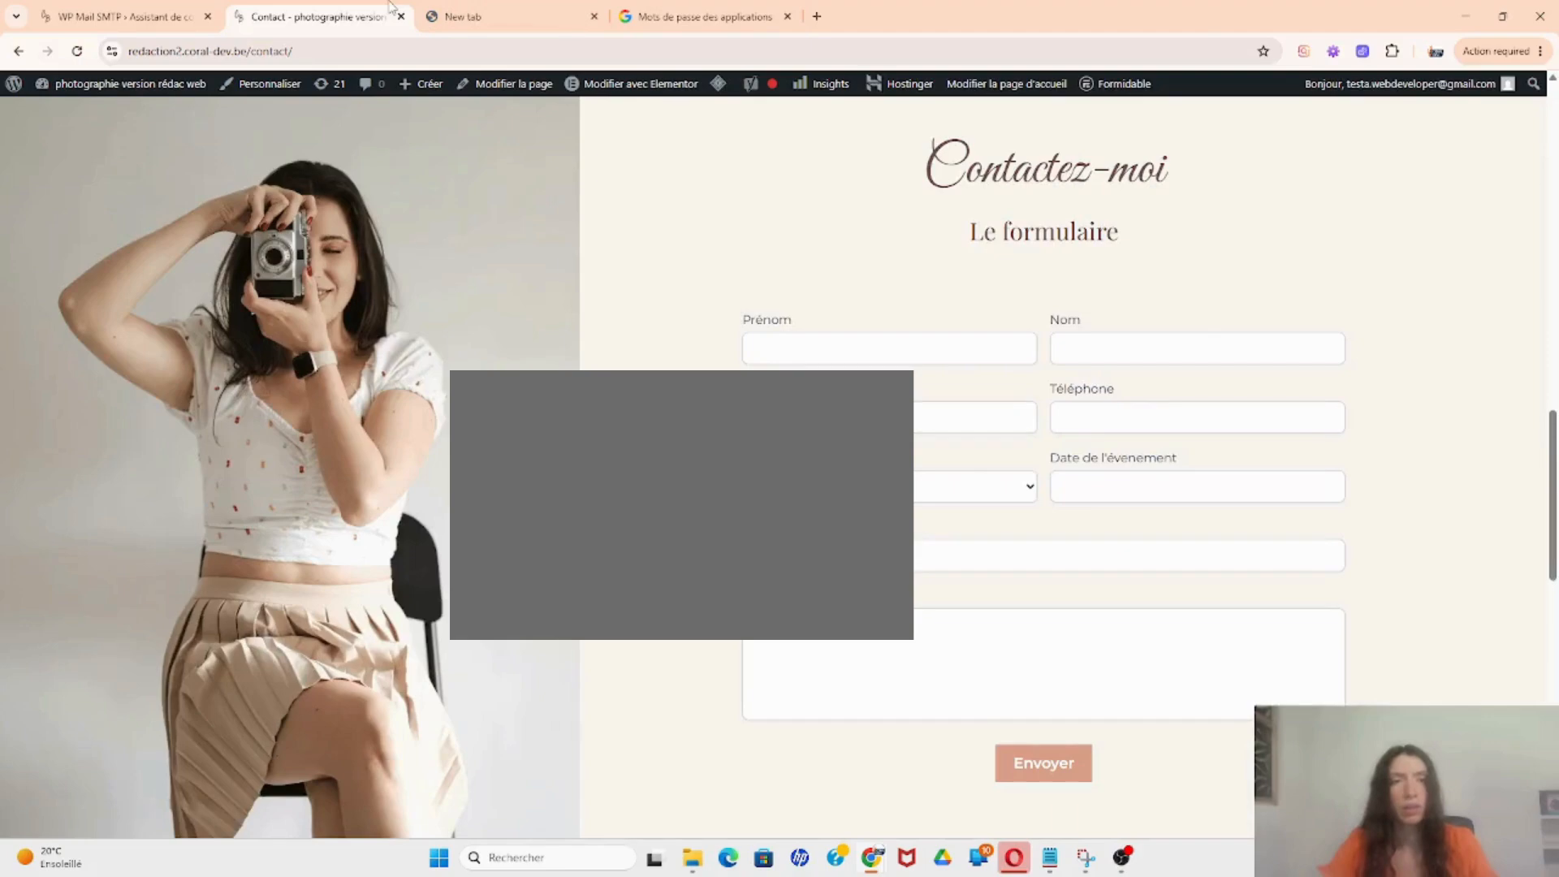
pyautogui.click(187, 10)
pyautogui.scroll(4, 576, 470)
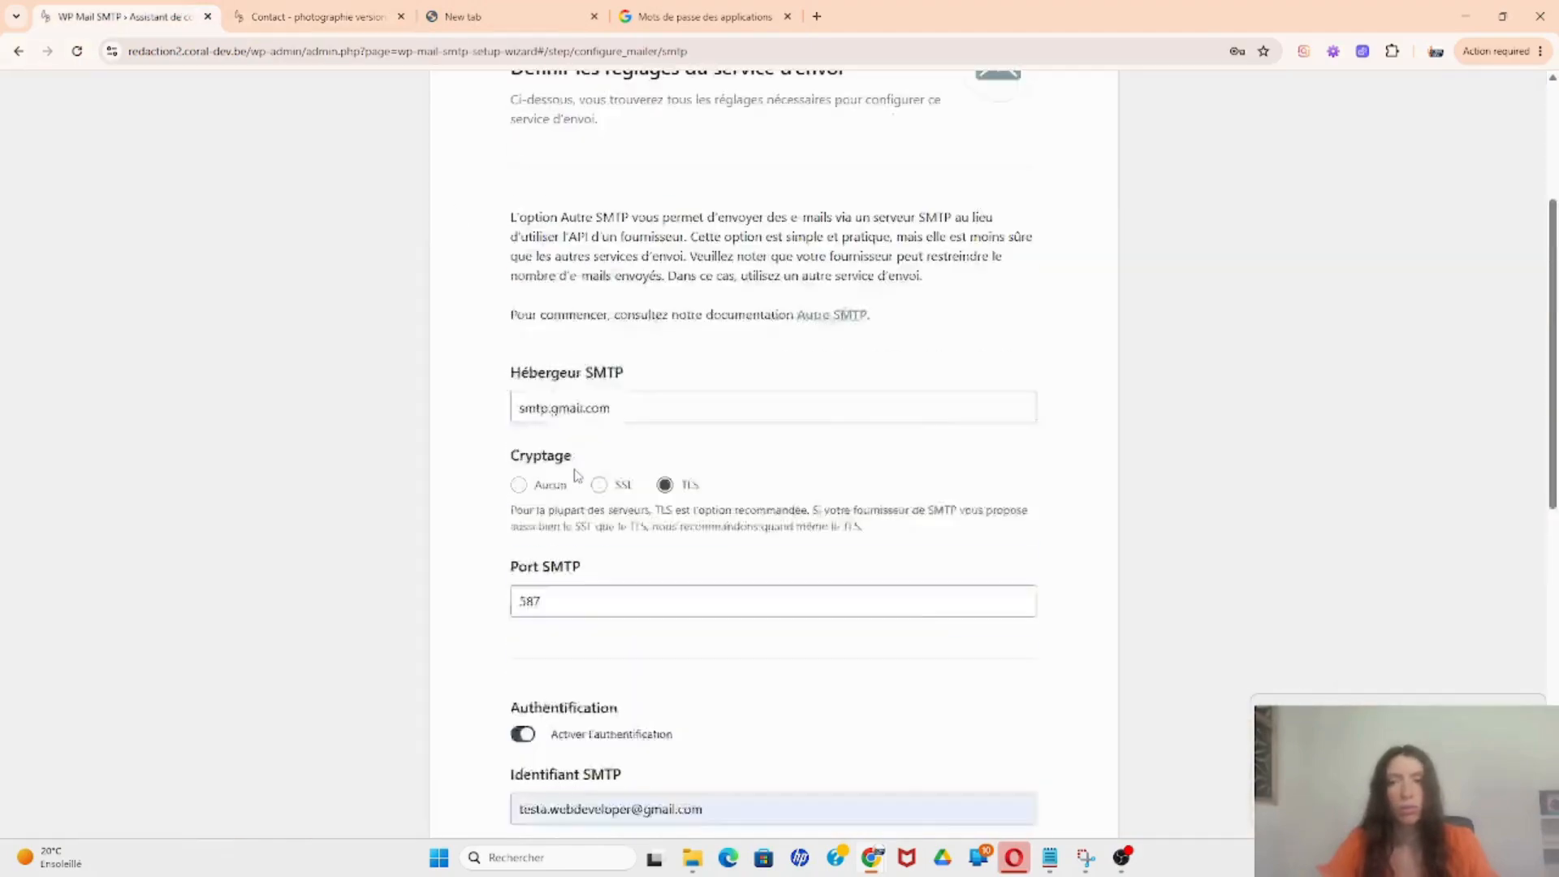
pyautogui.scroll(-3, 575, 475)
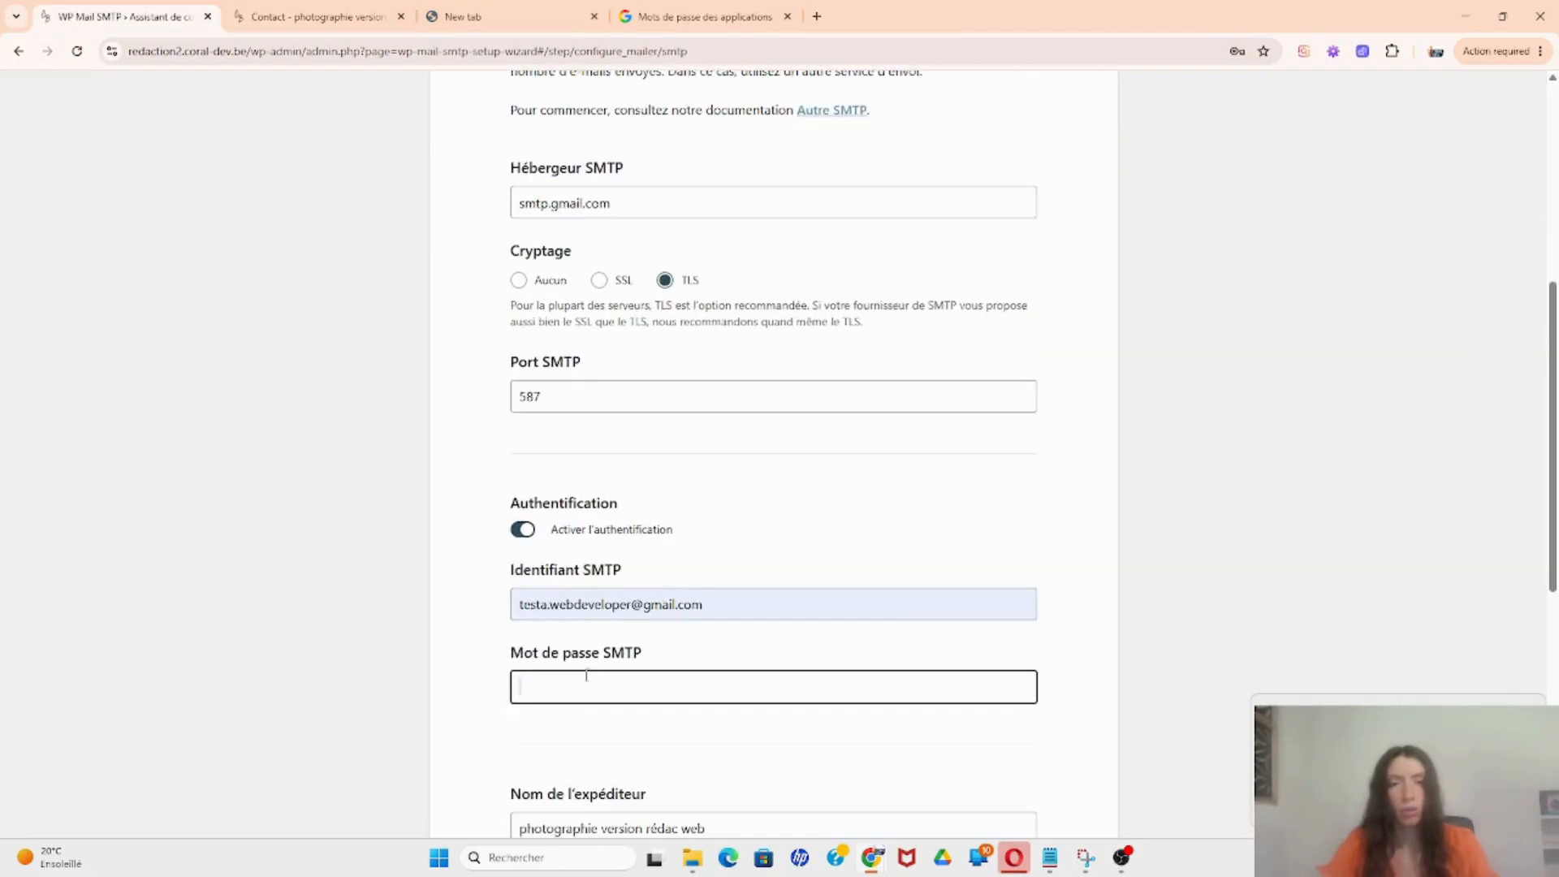
pyautogui.click(577, 678)
pyautogui.hotkey('ctrl', 'v')
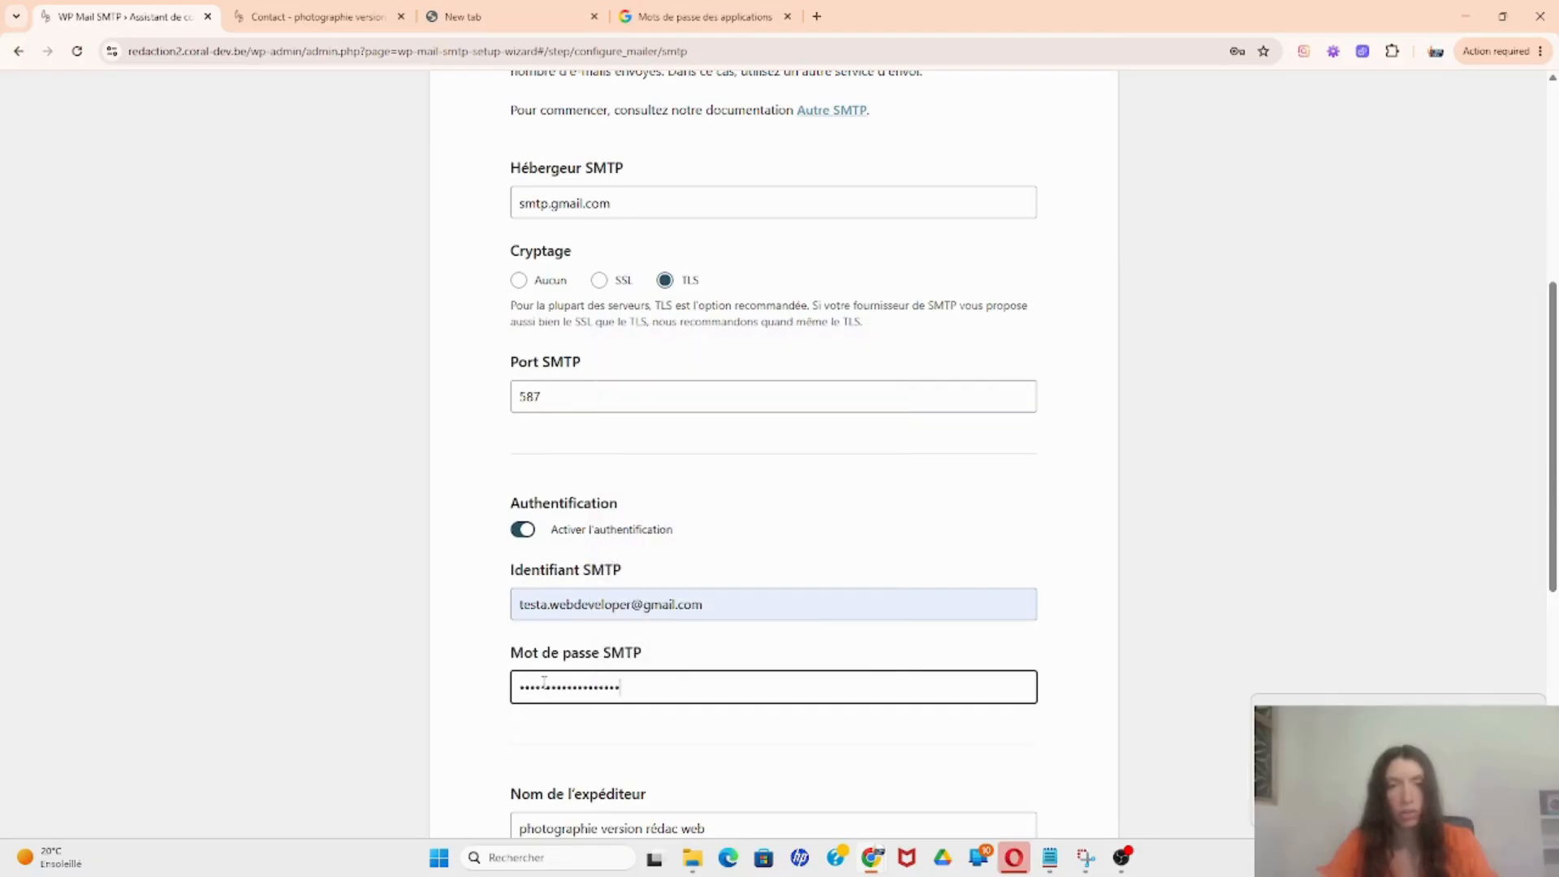
# Step: Close Google's generated app password dialog and return to the WP Mail SMTP form
pyautogui.click(798, 12)
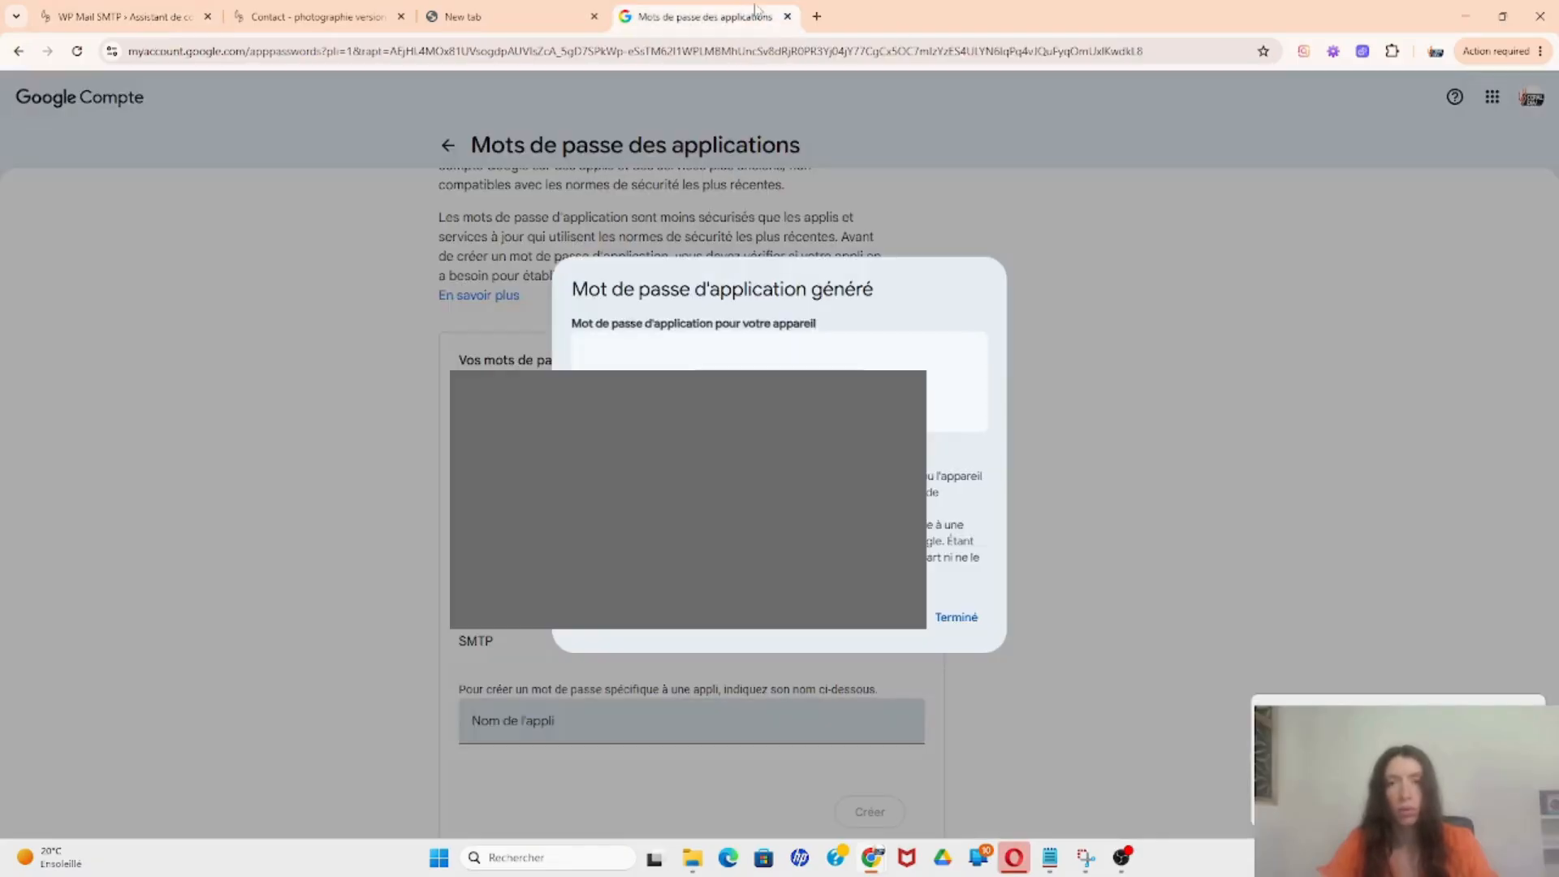
pyautogui.click(965, 616)
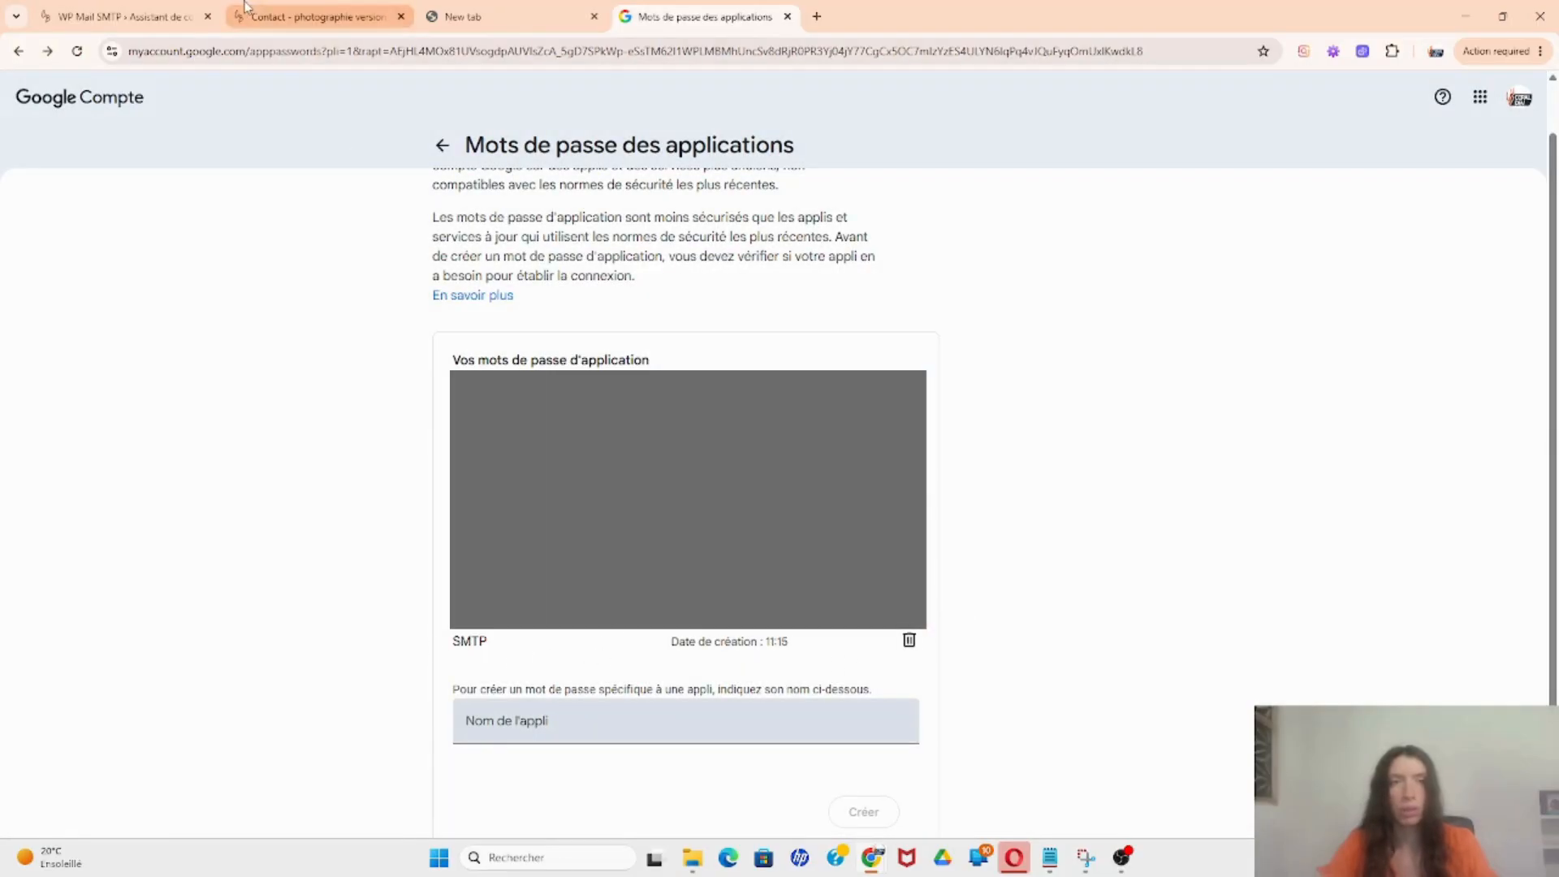
pyautogui.click(317, 16)
pyautogui.click(121, 17)
# Step: Replace the Nom de l'expéditeur value with the developer's name and save via Enregistrer et continuer
pyautogui.scroll(-4, 665, 468)
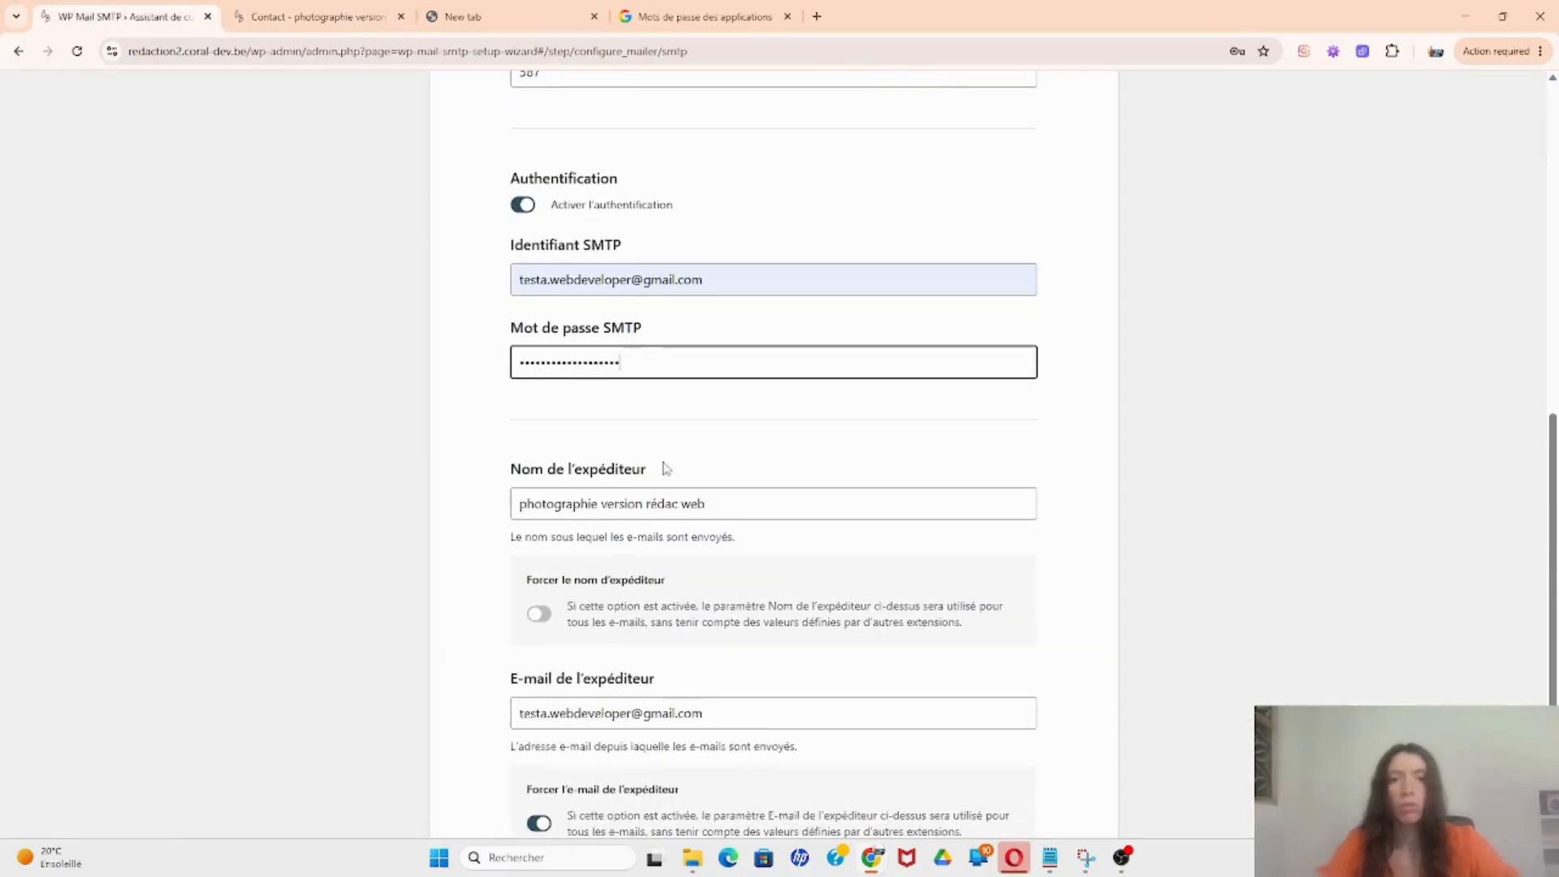
pyautogui.moveTo(744, 498); pyautogui.dragTo(491, 514)
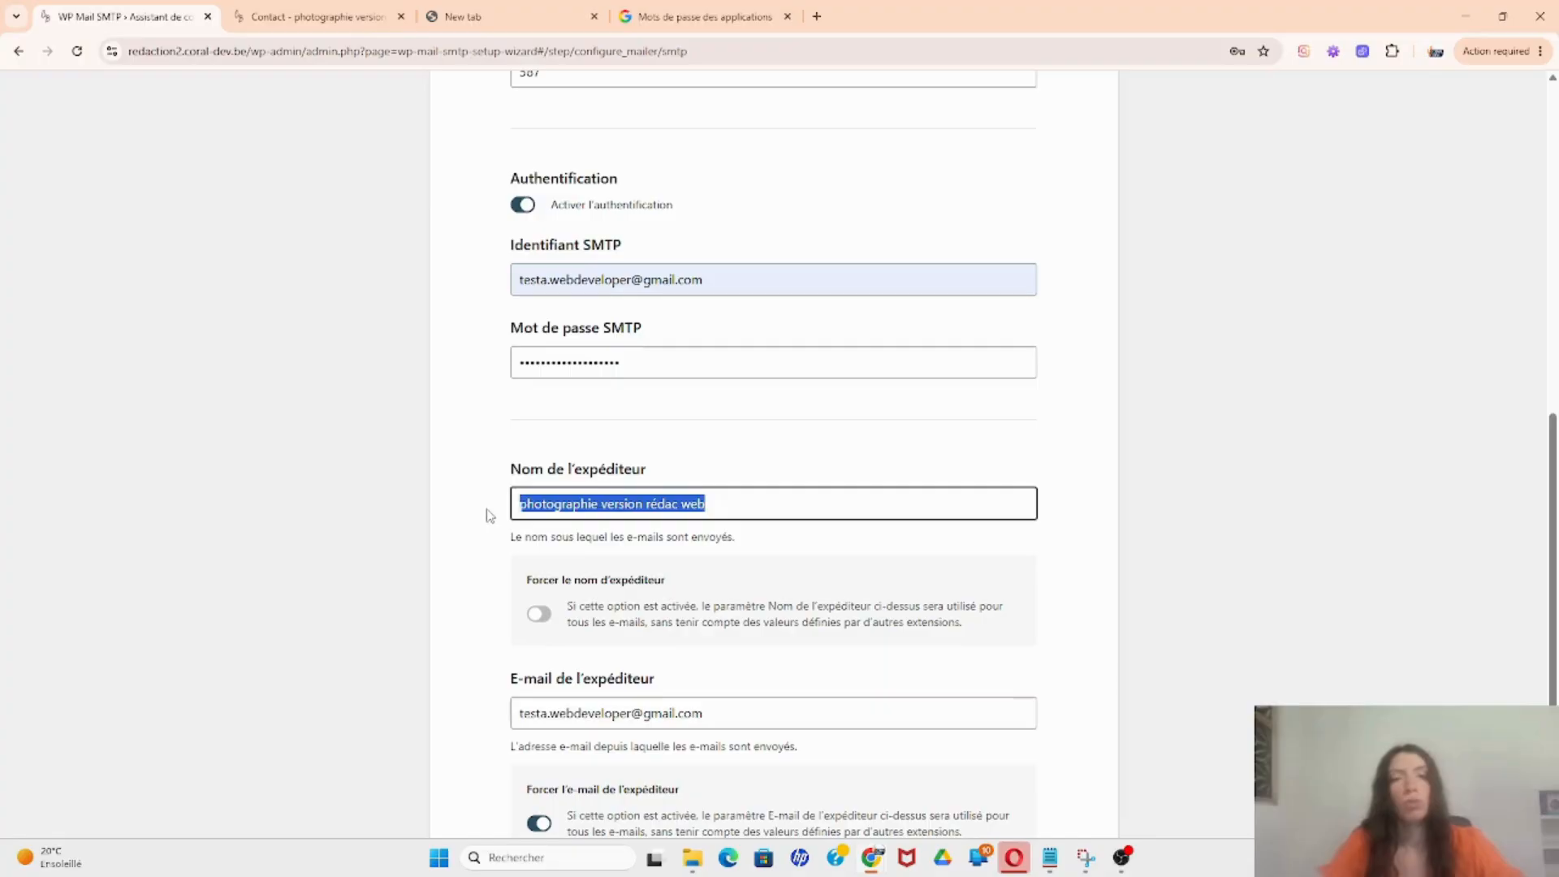
pyautogui.write('Coral')
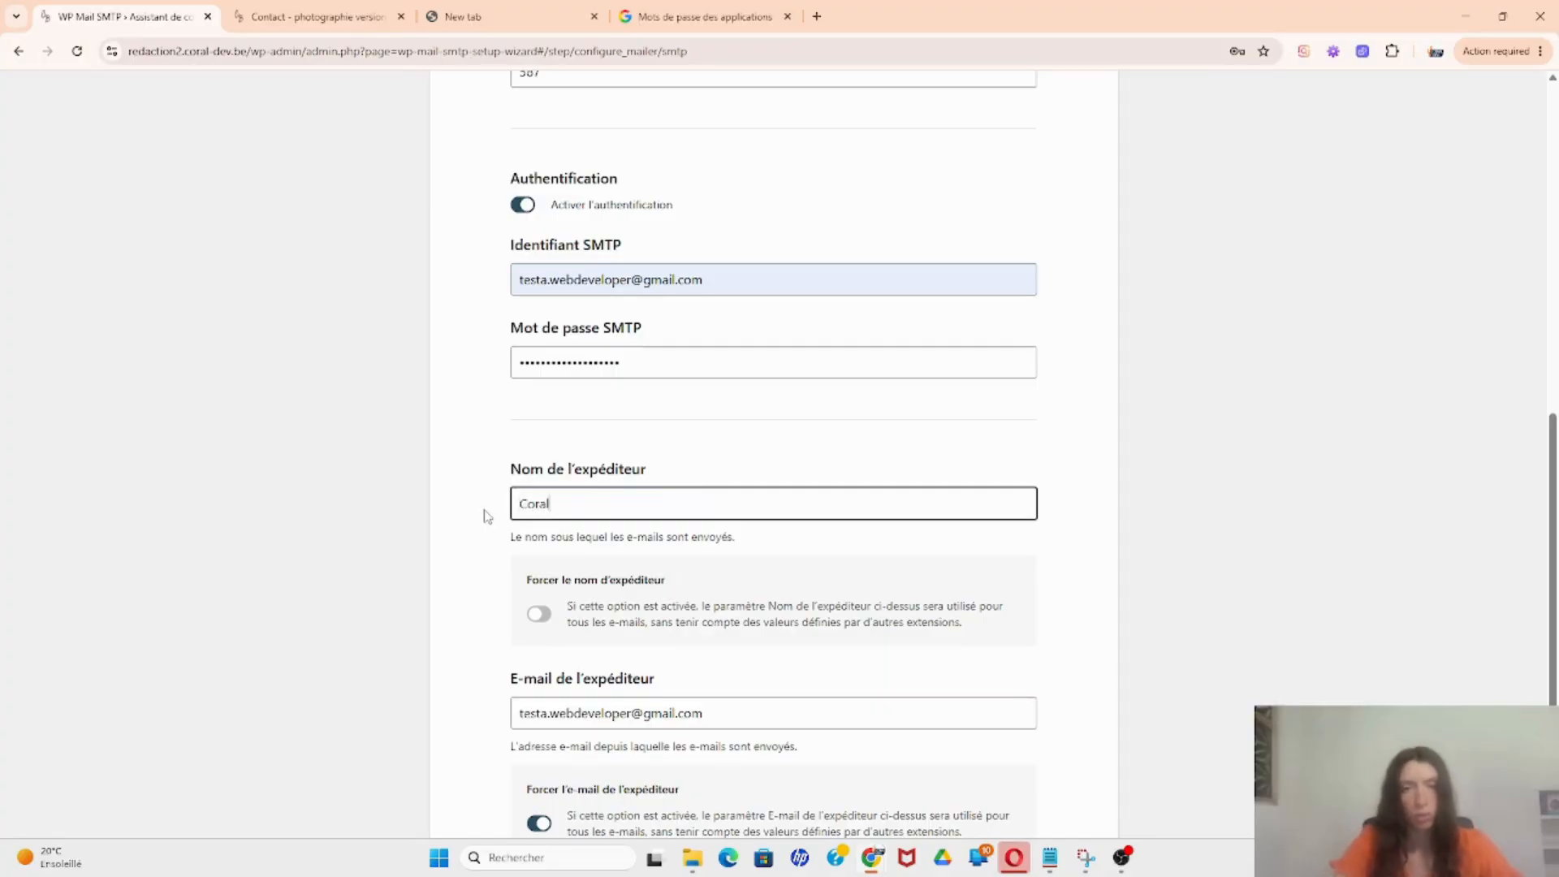
pyautogui.write(' Dev')
pyautogui.scroll(-2, 483, 518)
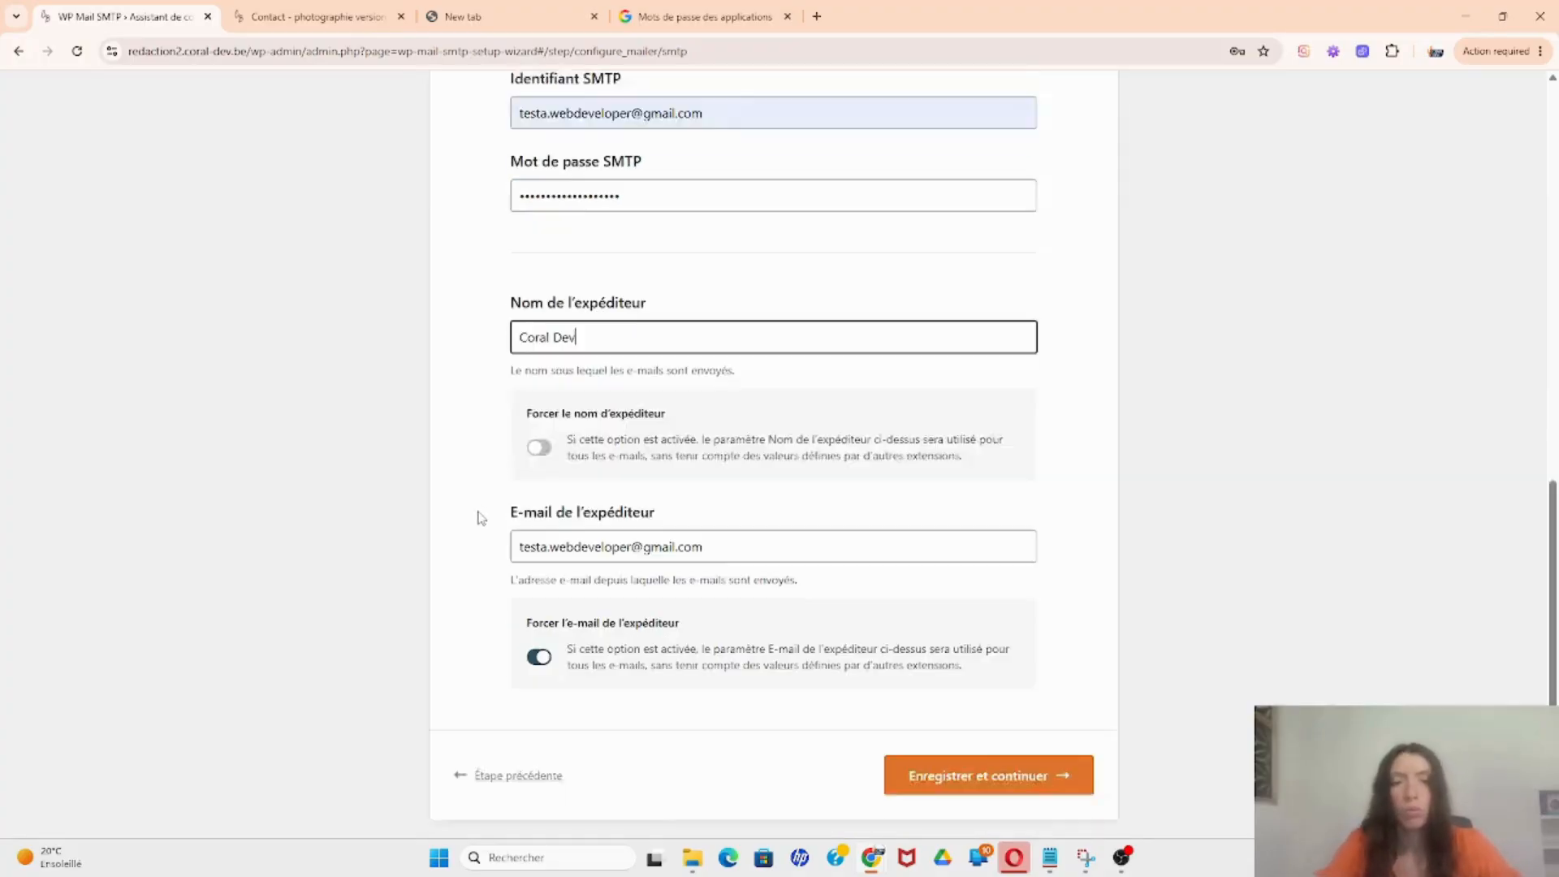
pyautogui.scroll(-1, 482, 517)
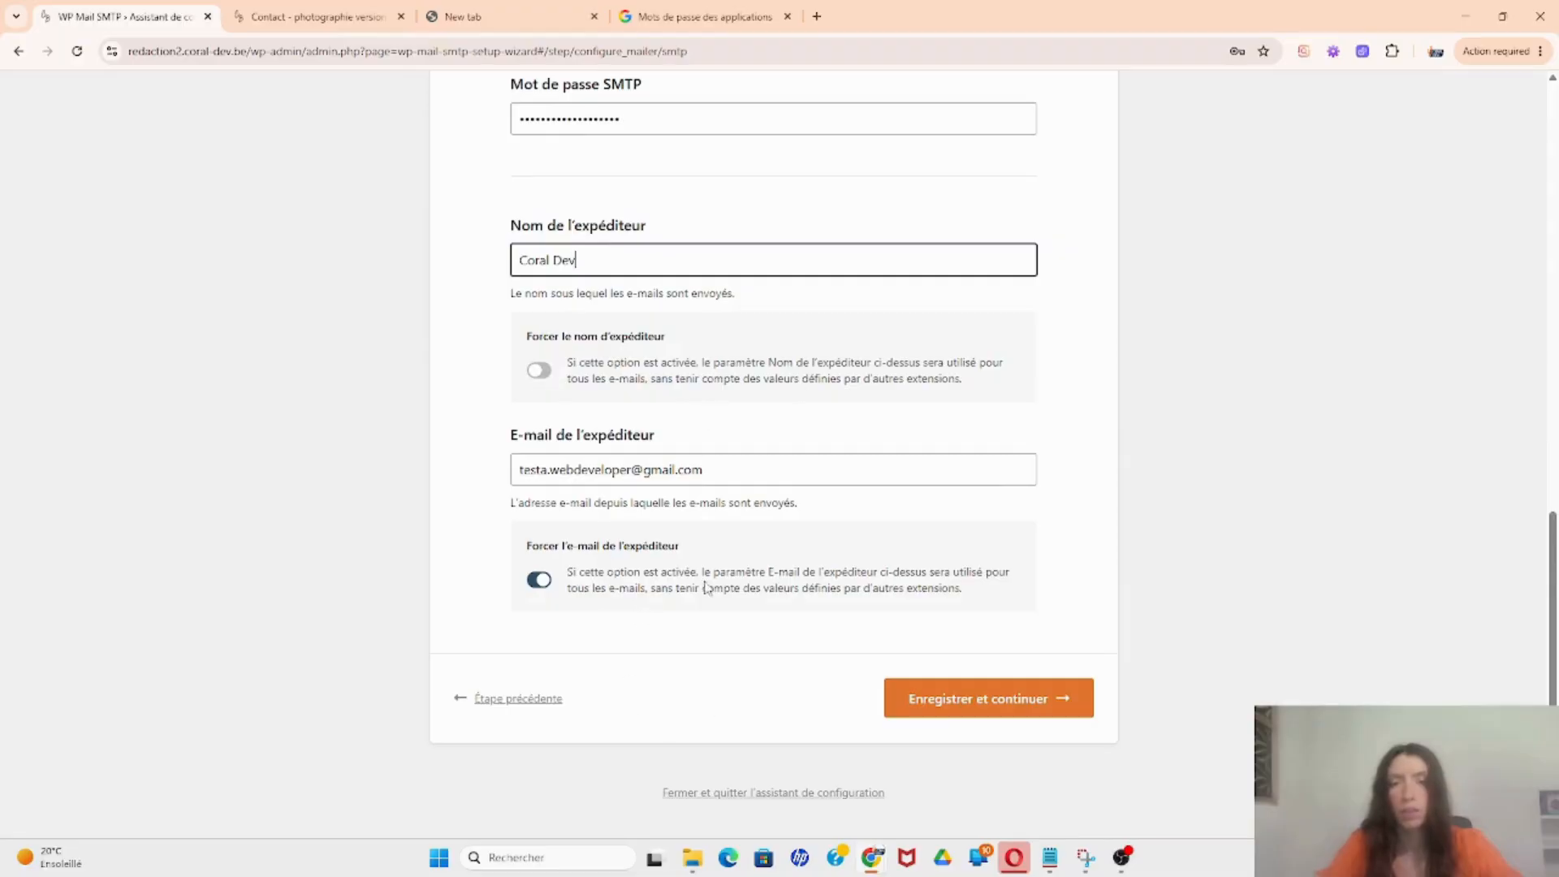
pyautogui.click(1040, 695)
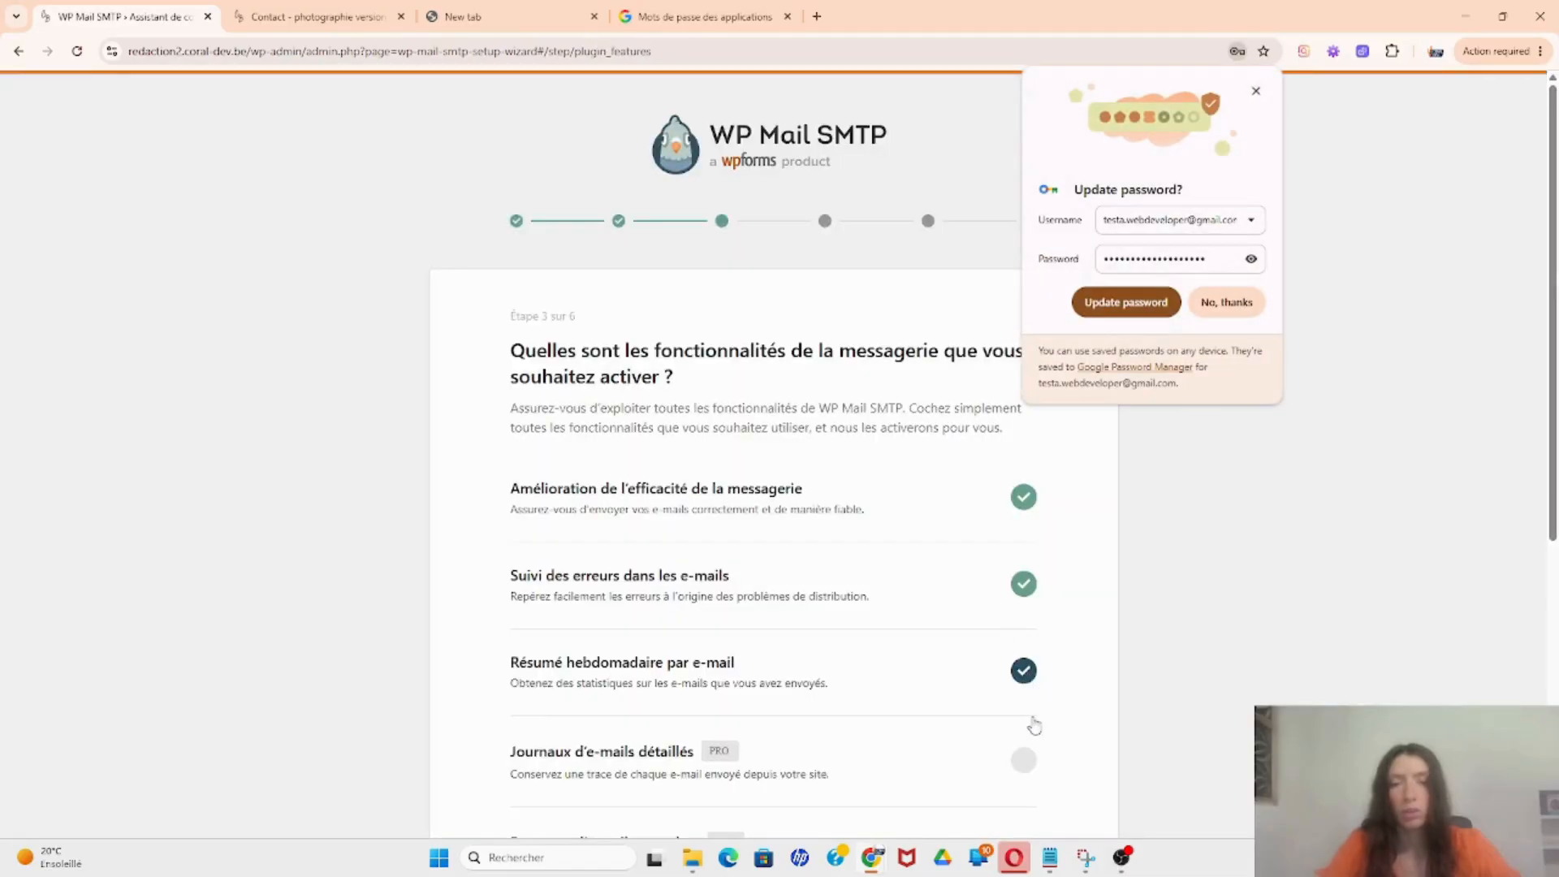
# Step: Uncheck the Résumé hebdomadaire weekly email summary and save the chosen features
pyautogui.click(1023, 671)
pyautogui.scroll(-6, 752, 662)
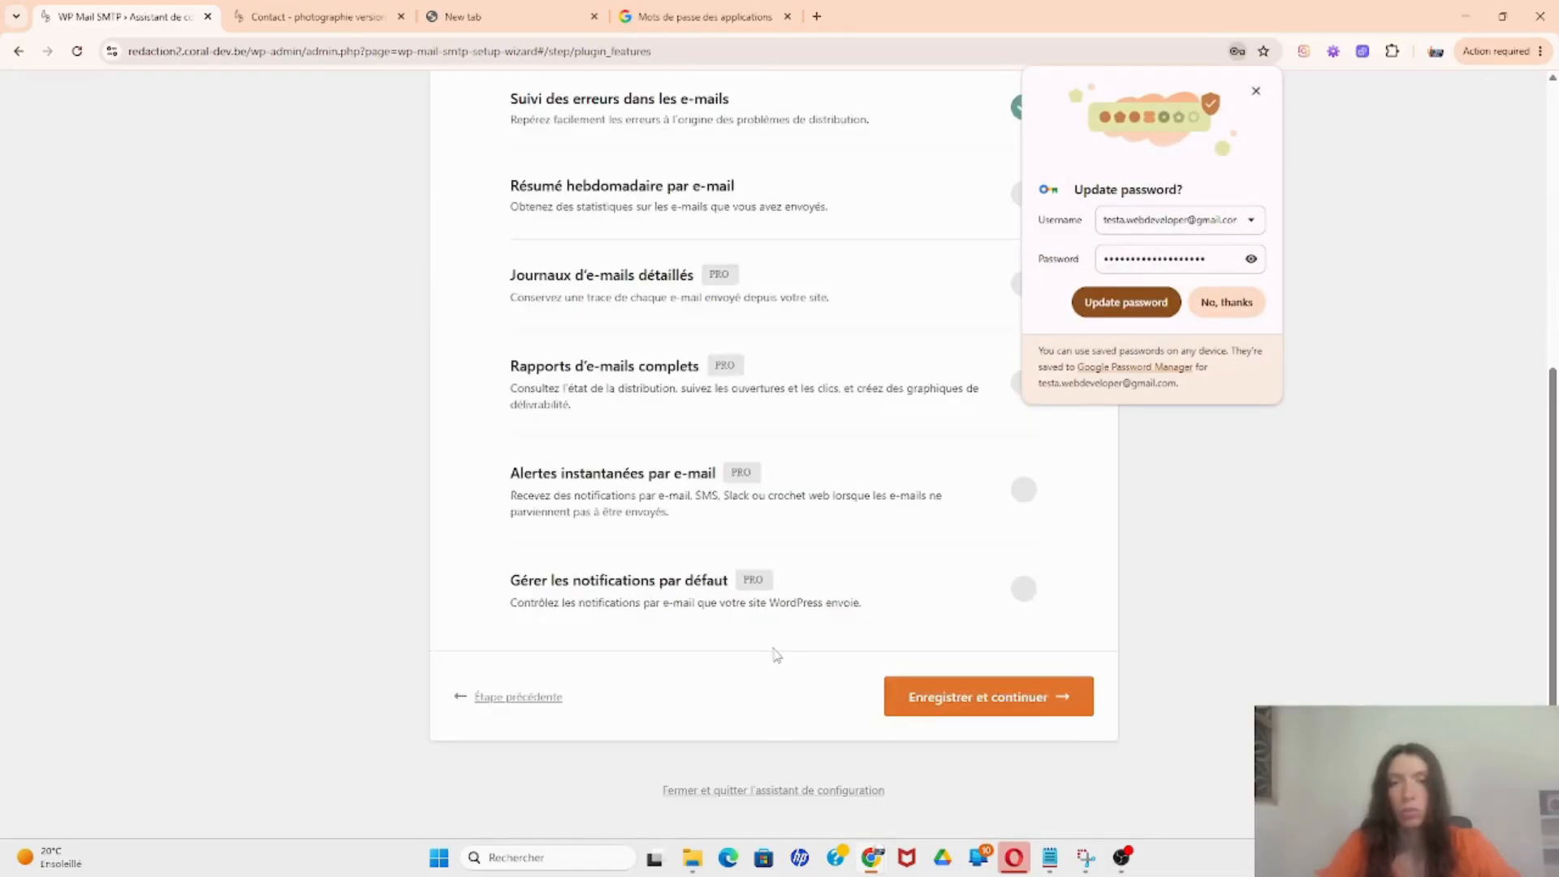
pyautogui.scroll(2, 784, 653)
pyautogui.scroll(-2, 926, 735)
pyautogui.click(953, 697)
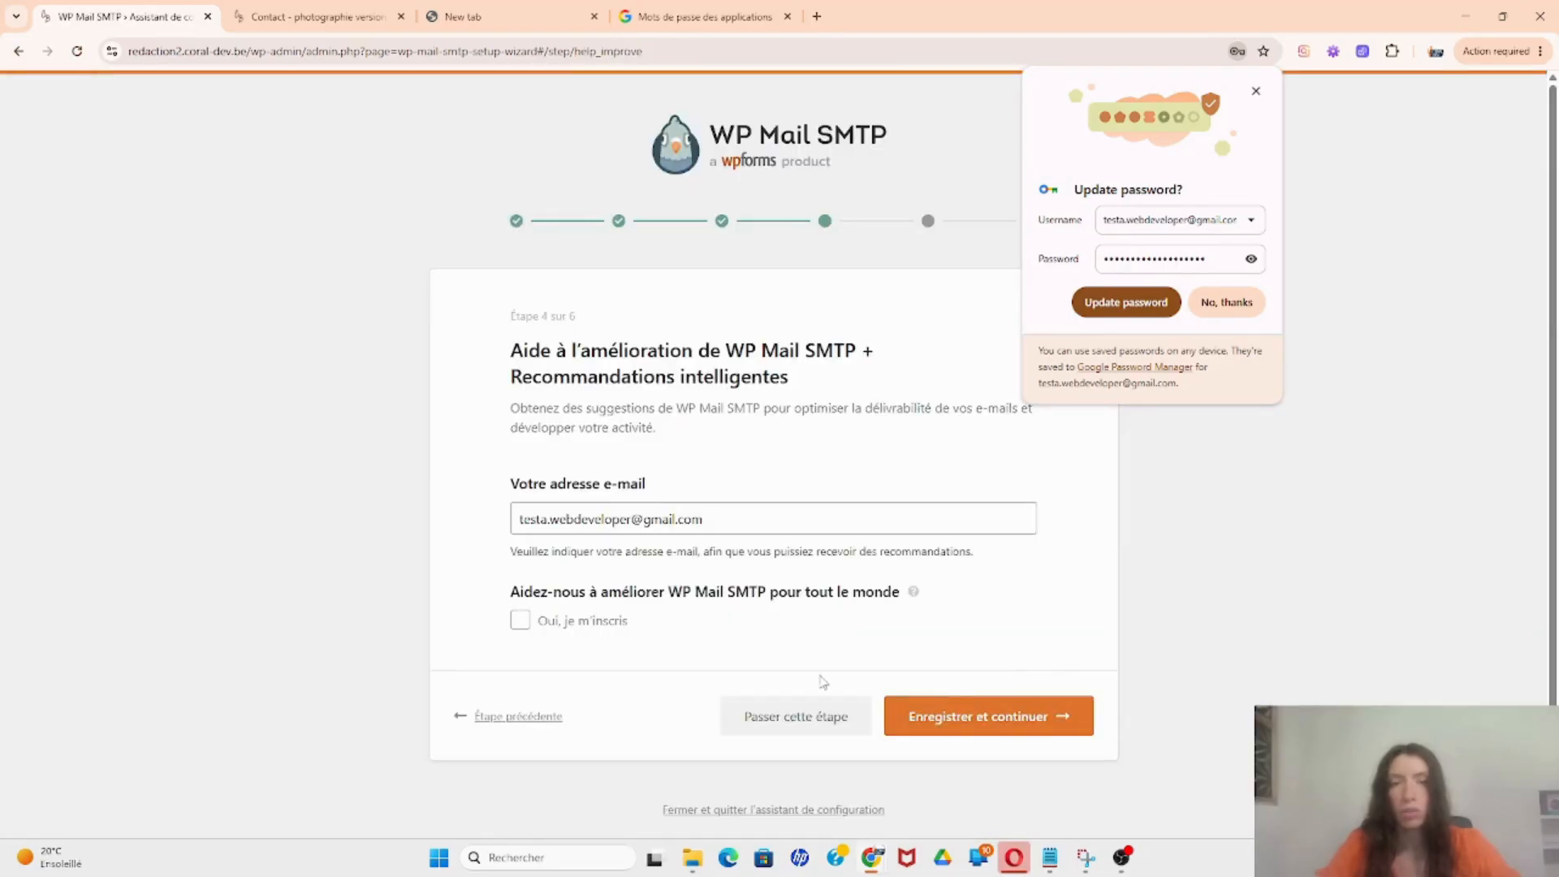
# Step: Skip the help-improve and licence key steps, dismiss Chrome's password prompt, and finish the configuration
pyautogui.click(781, 723)
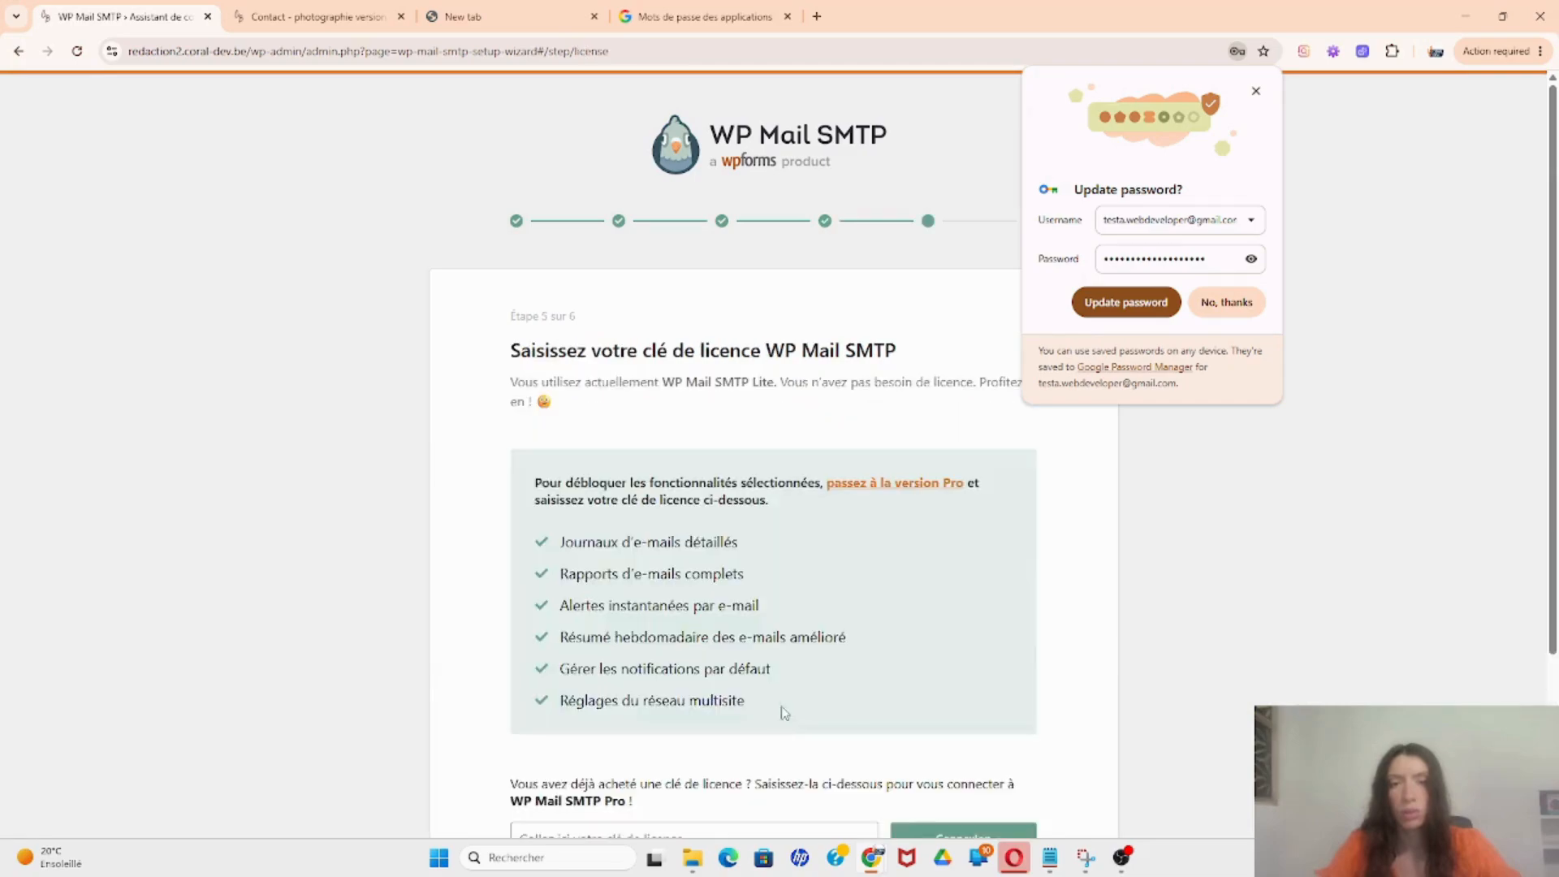
pyautogui.scroll(-3, 784, 712)
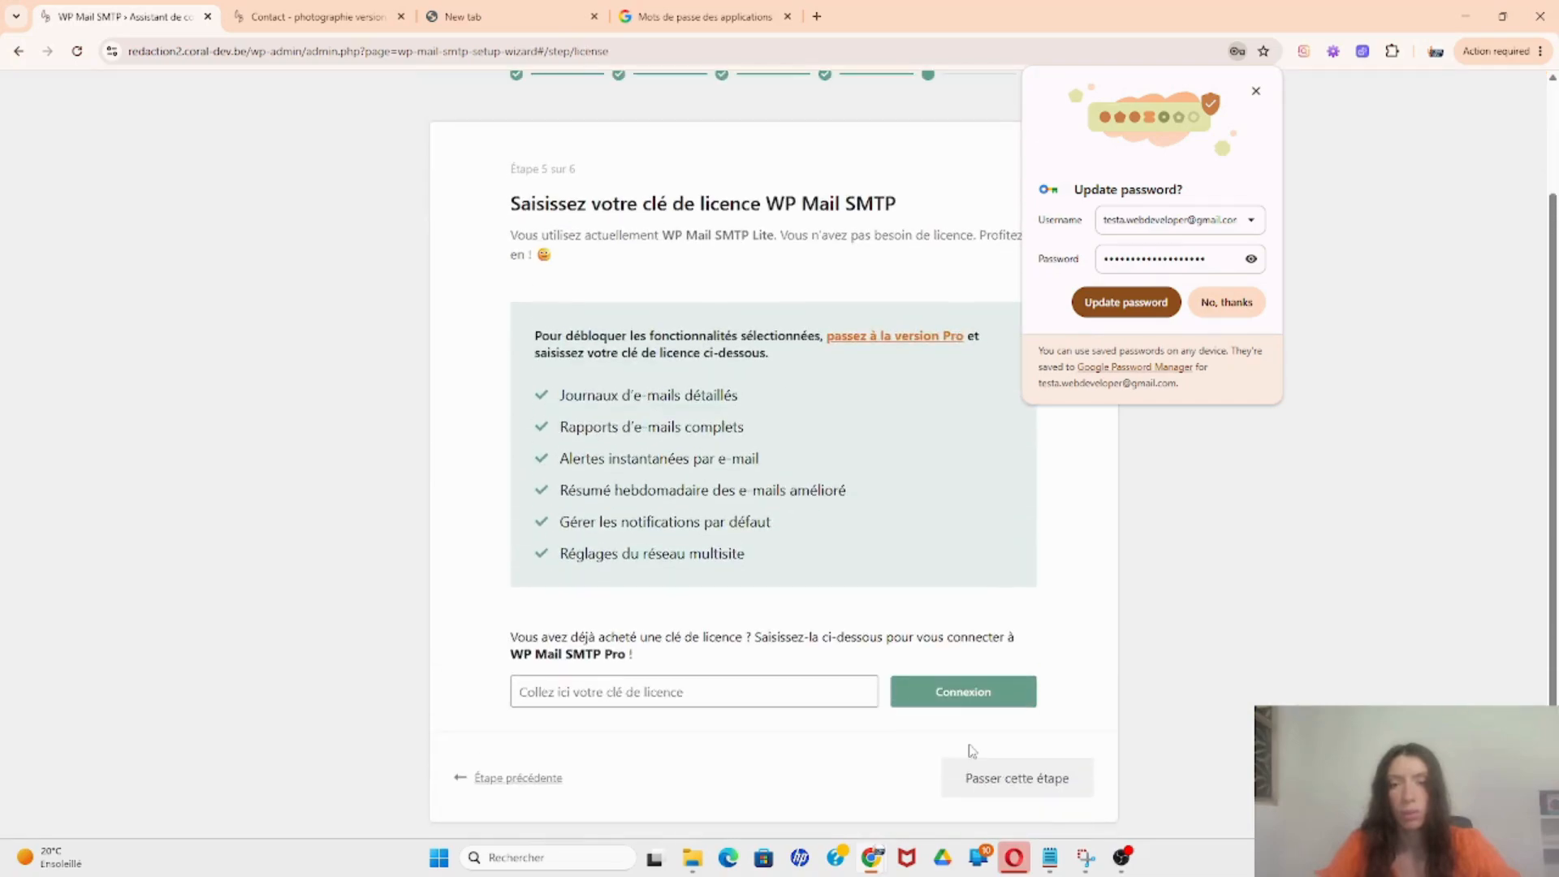
pyautogui.click(973, 781)
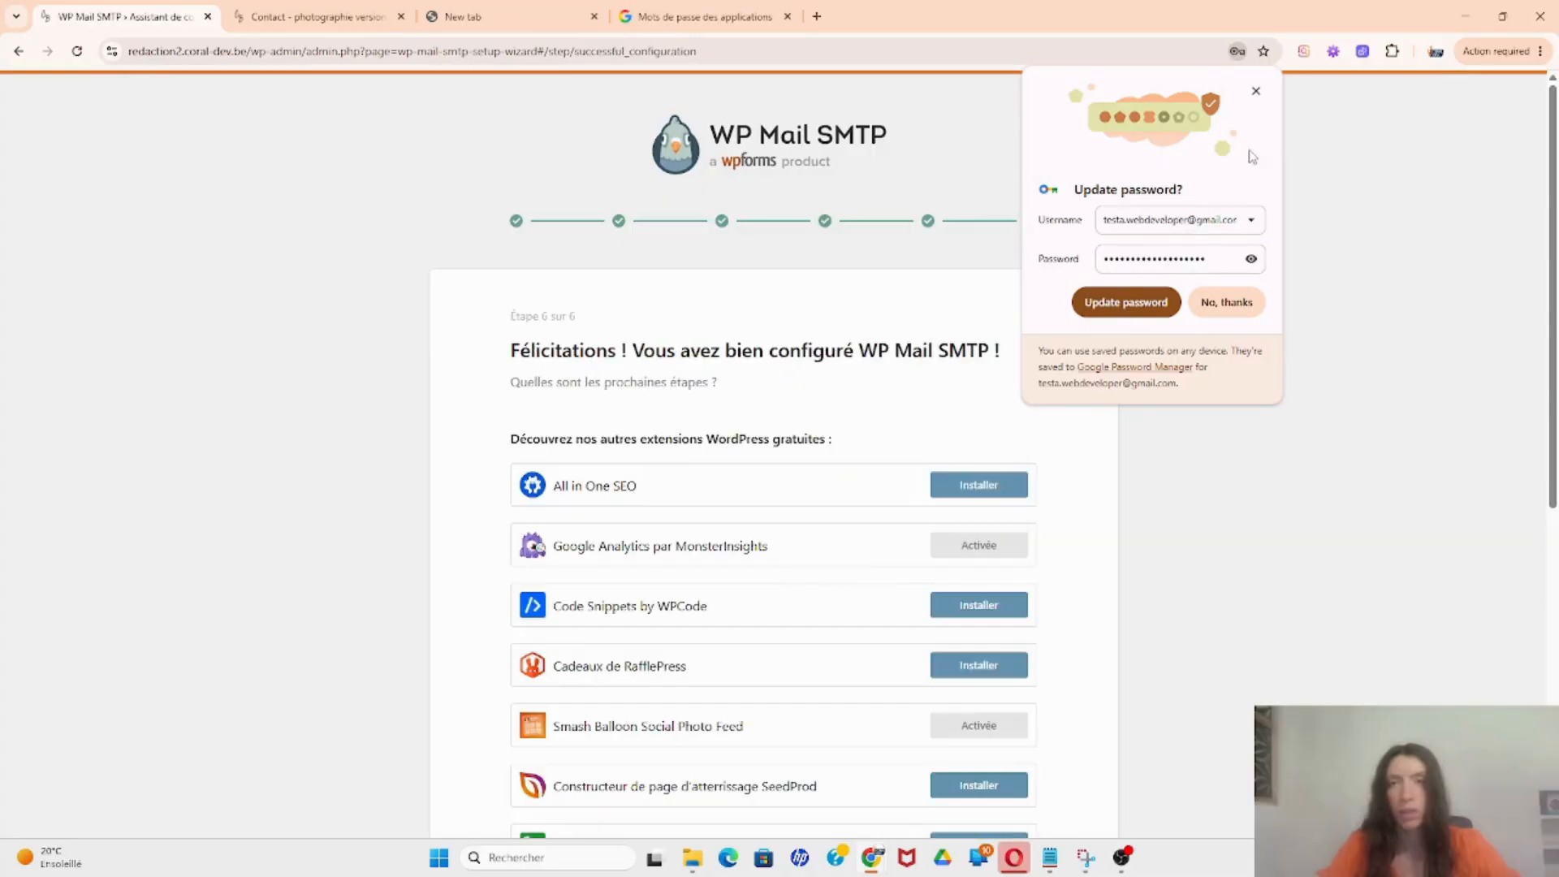
pyautogui.click(1257, 92)
pyautogui.scroll(-7, 1009, 453)
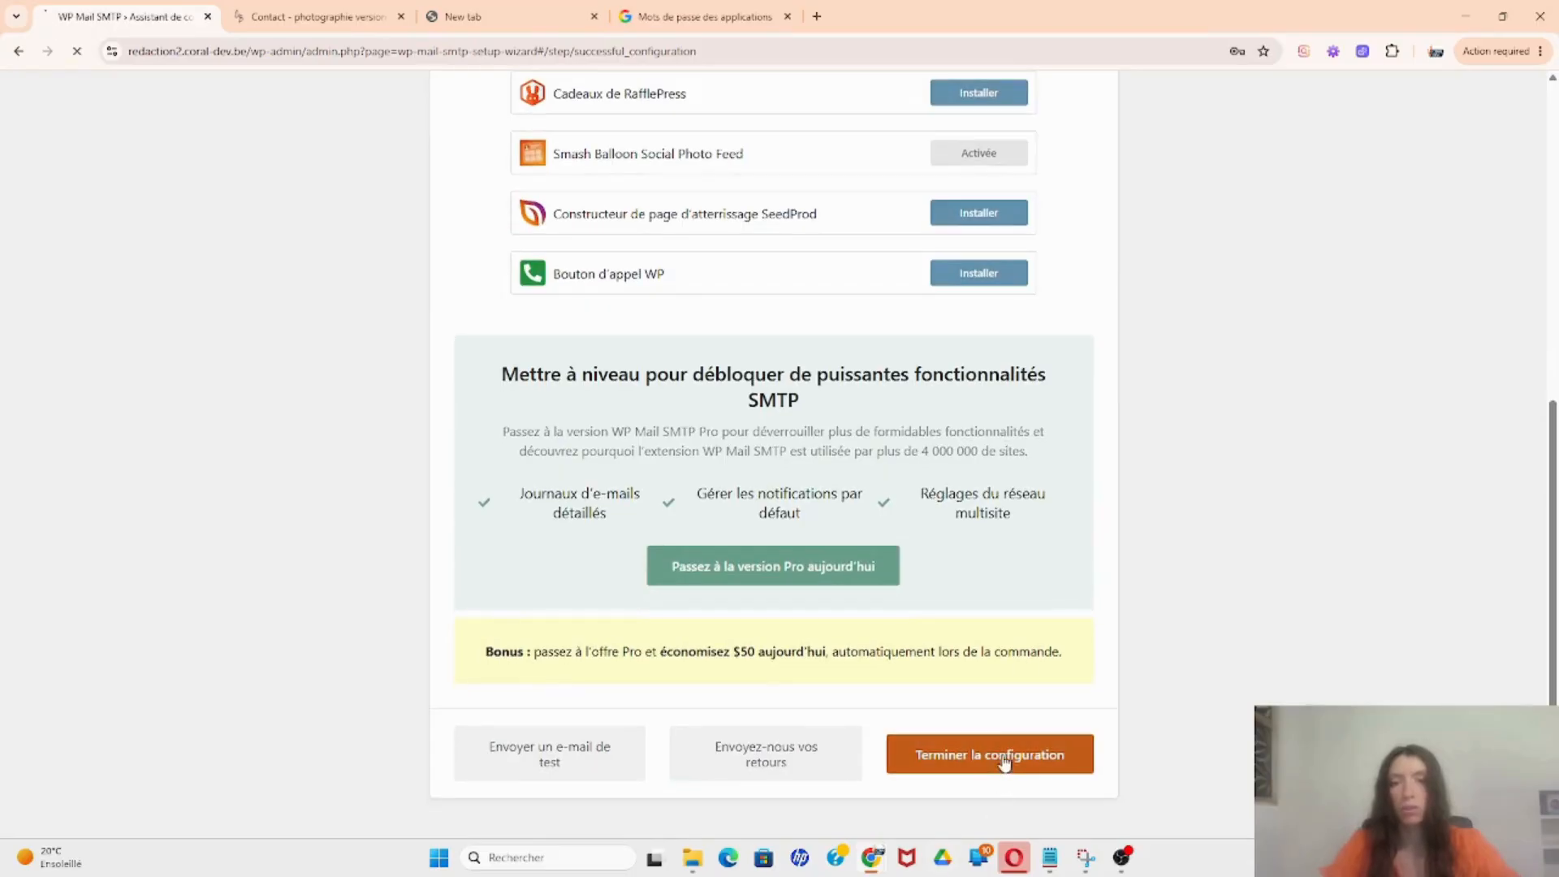
pyautogui.click(1011, 760)
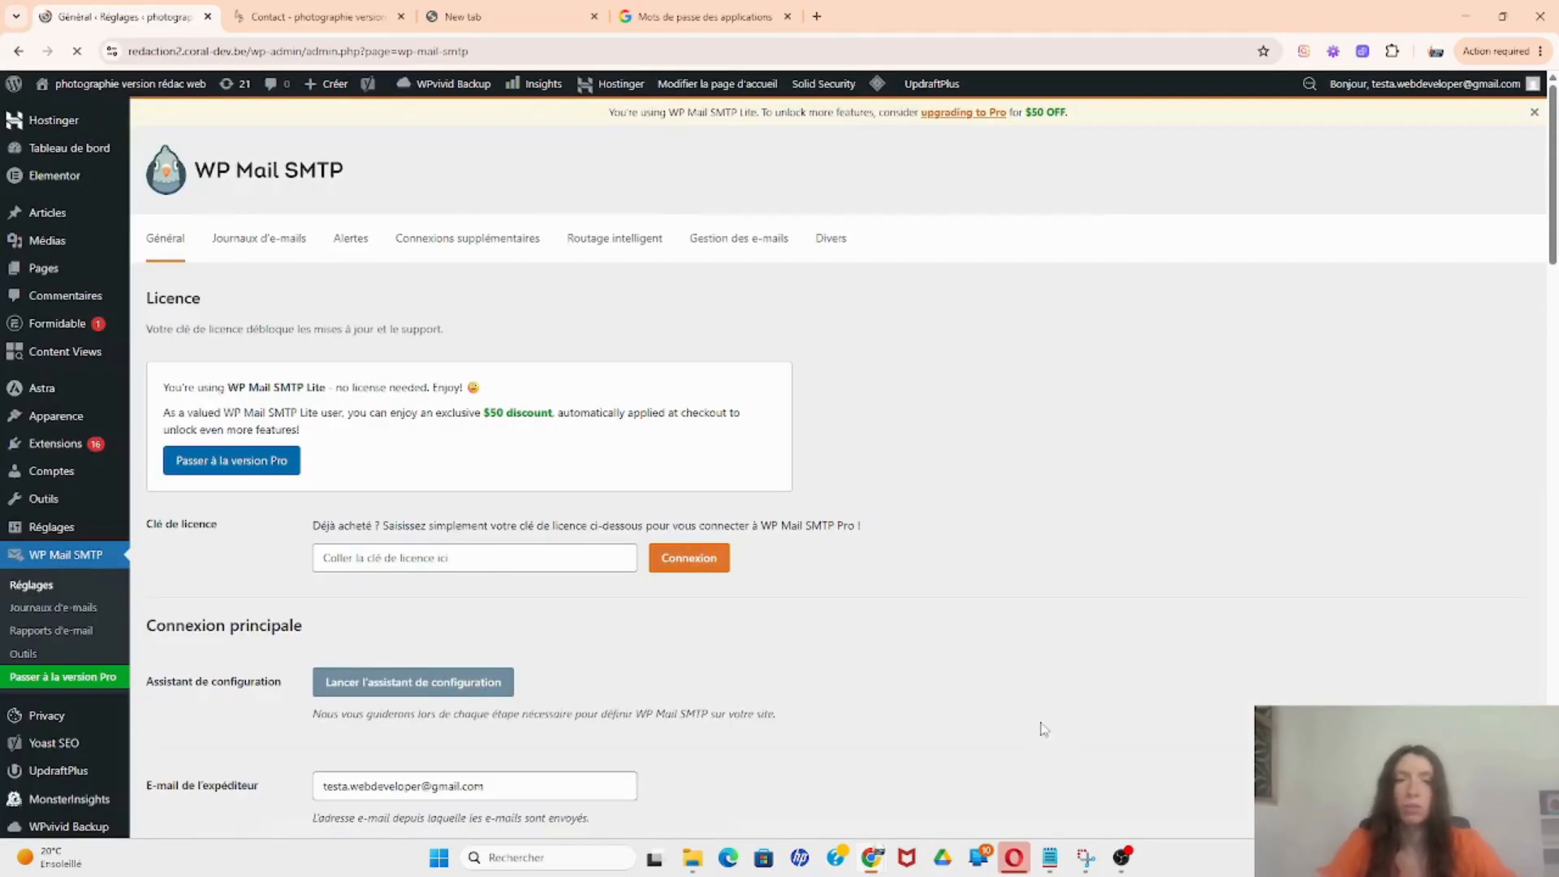
# Step: Review the saved Gmail SMTP General settings, then return to the Contact page's form
pyautogui.scroll(-10, 908, 658)
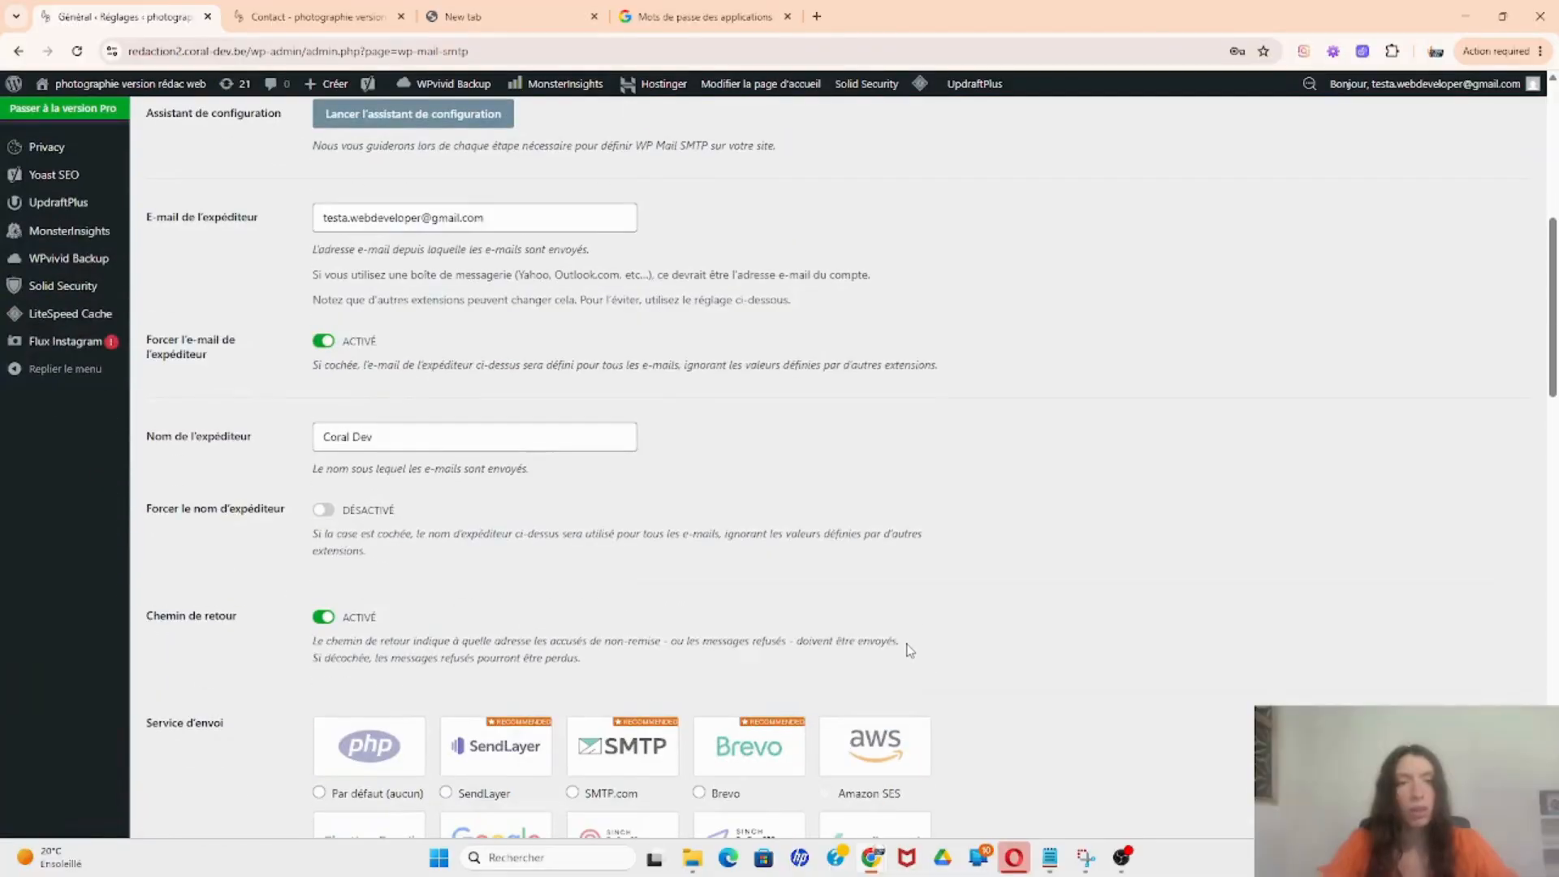
pyautogui.scroll(-10, 748, 261)
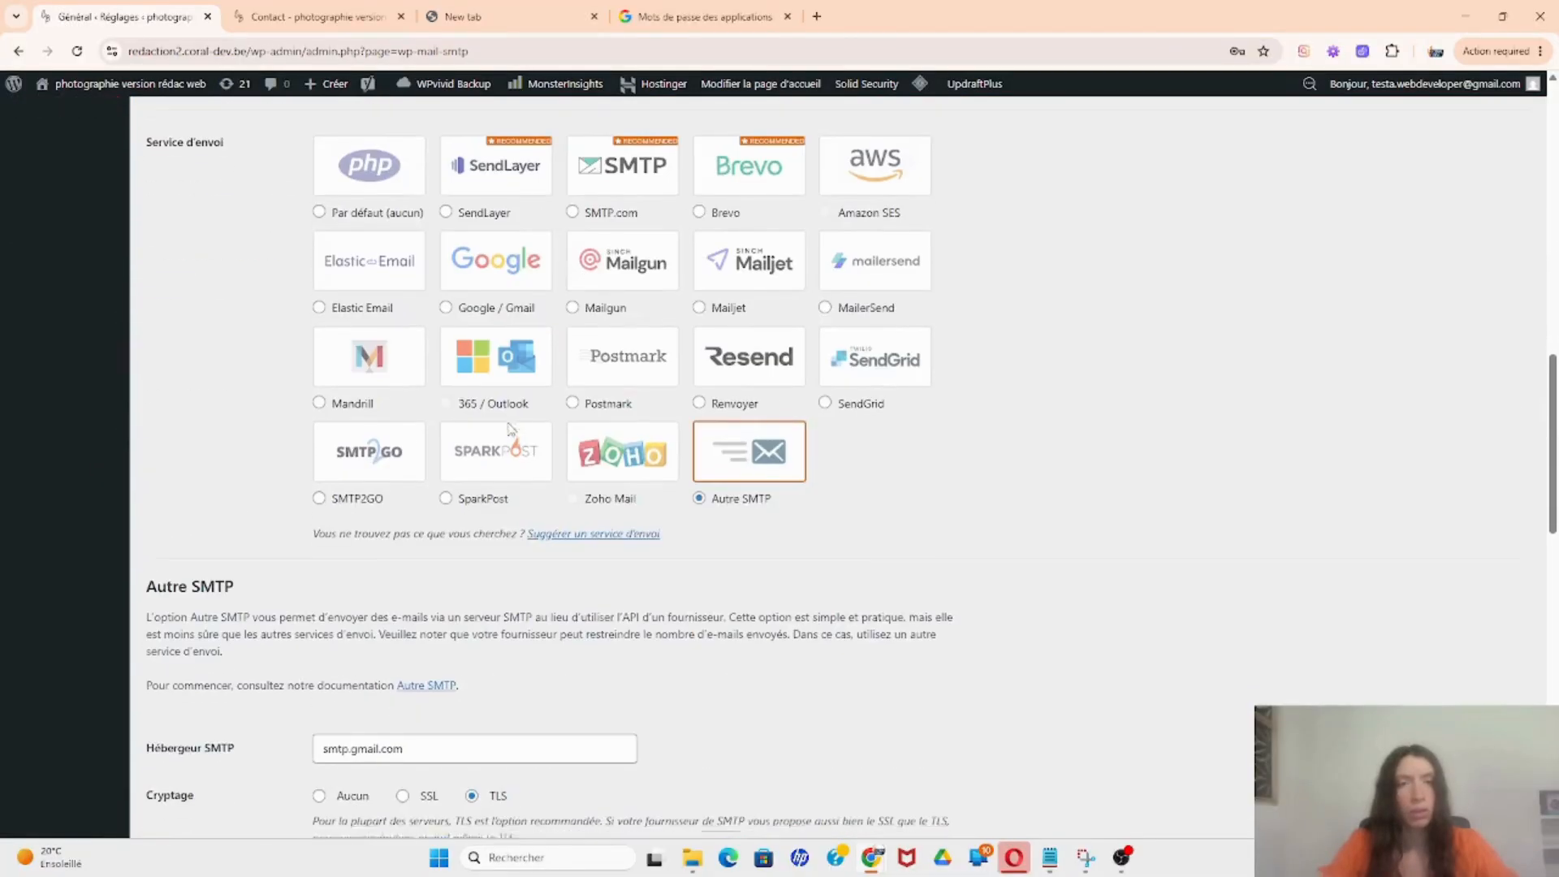
pyautogui.scroll(-3, 511, 431)
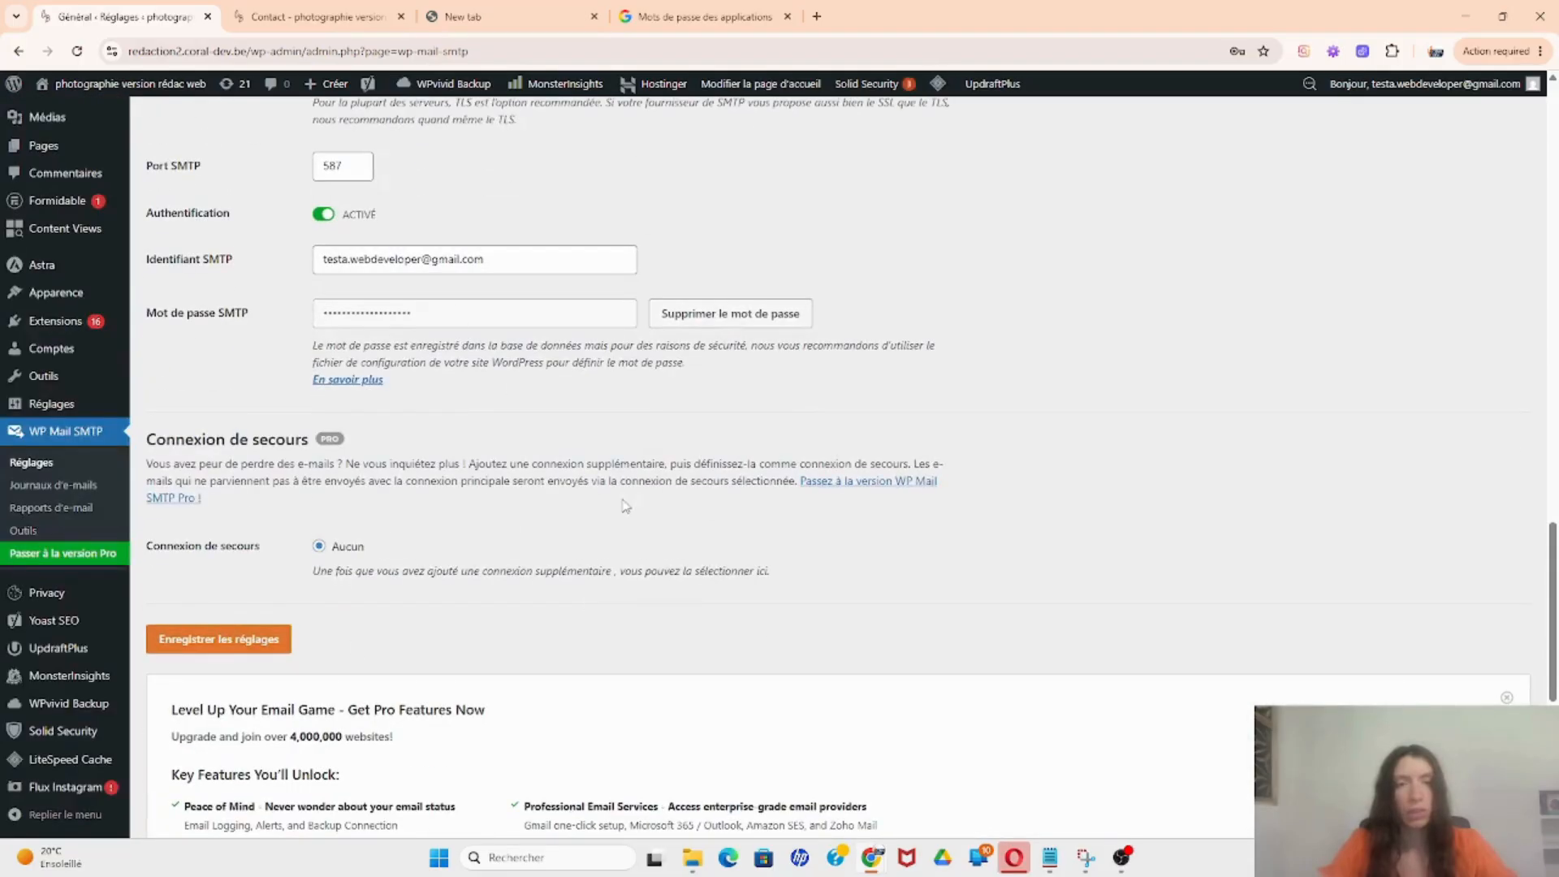
pyautogui.scroll(20, 625, 506)
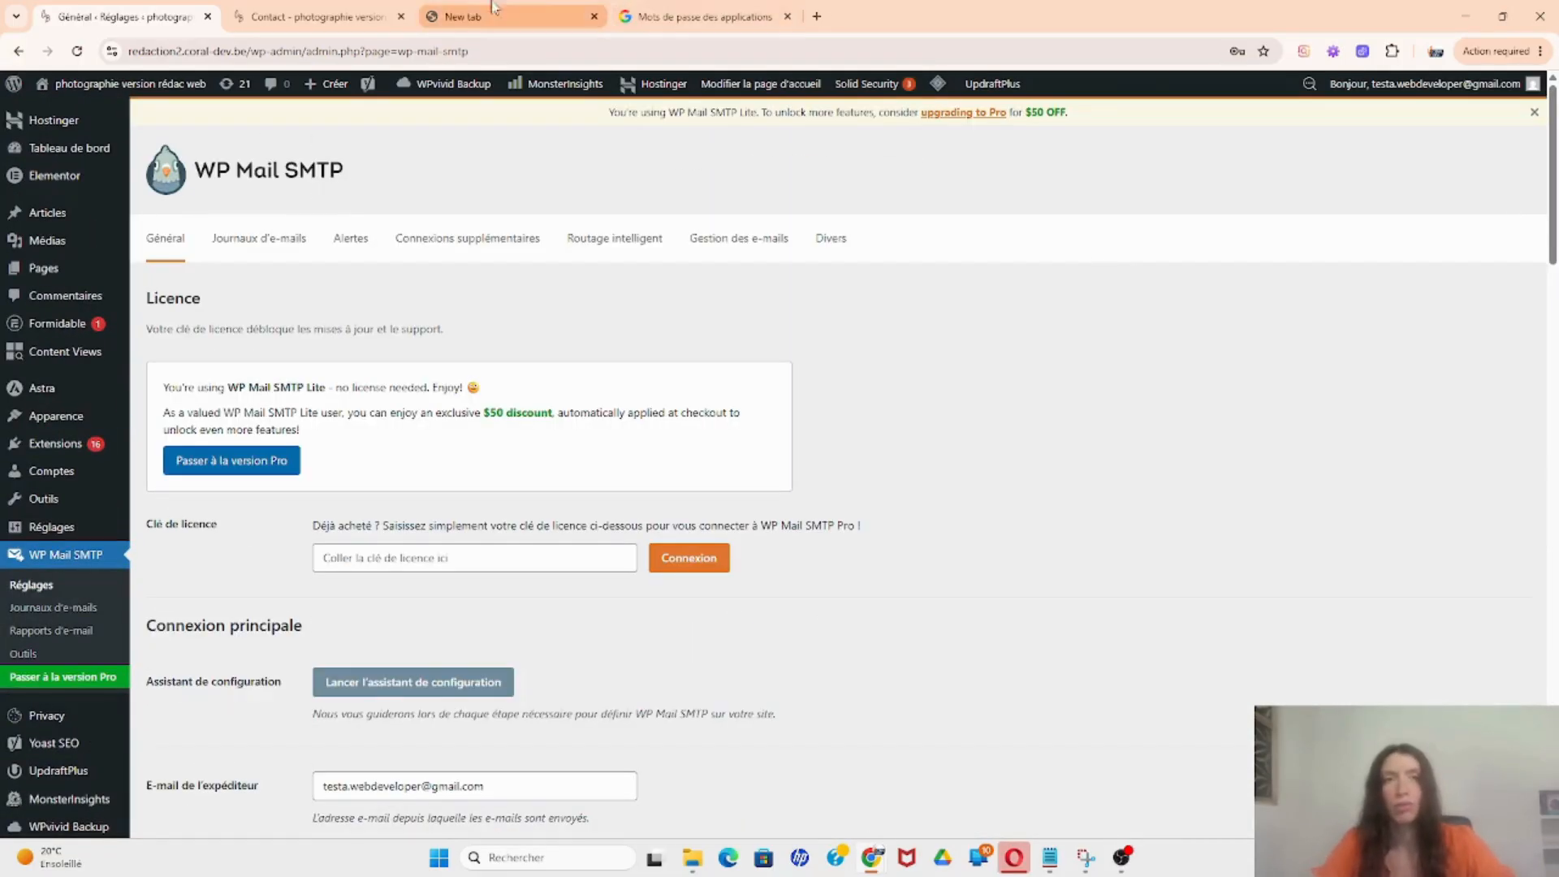
pyautogui.click(317, 16)
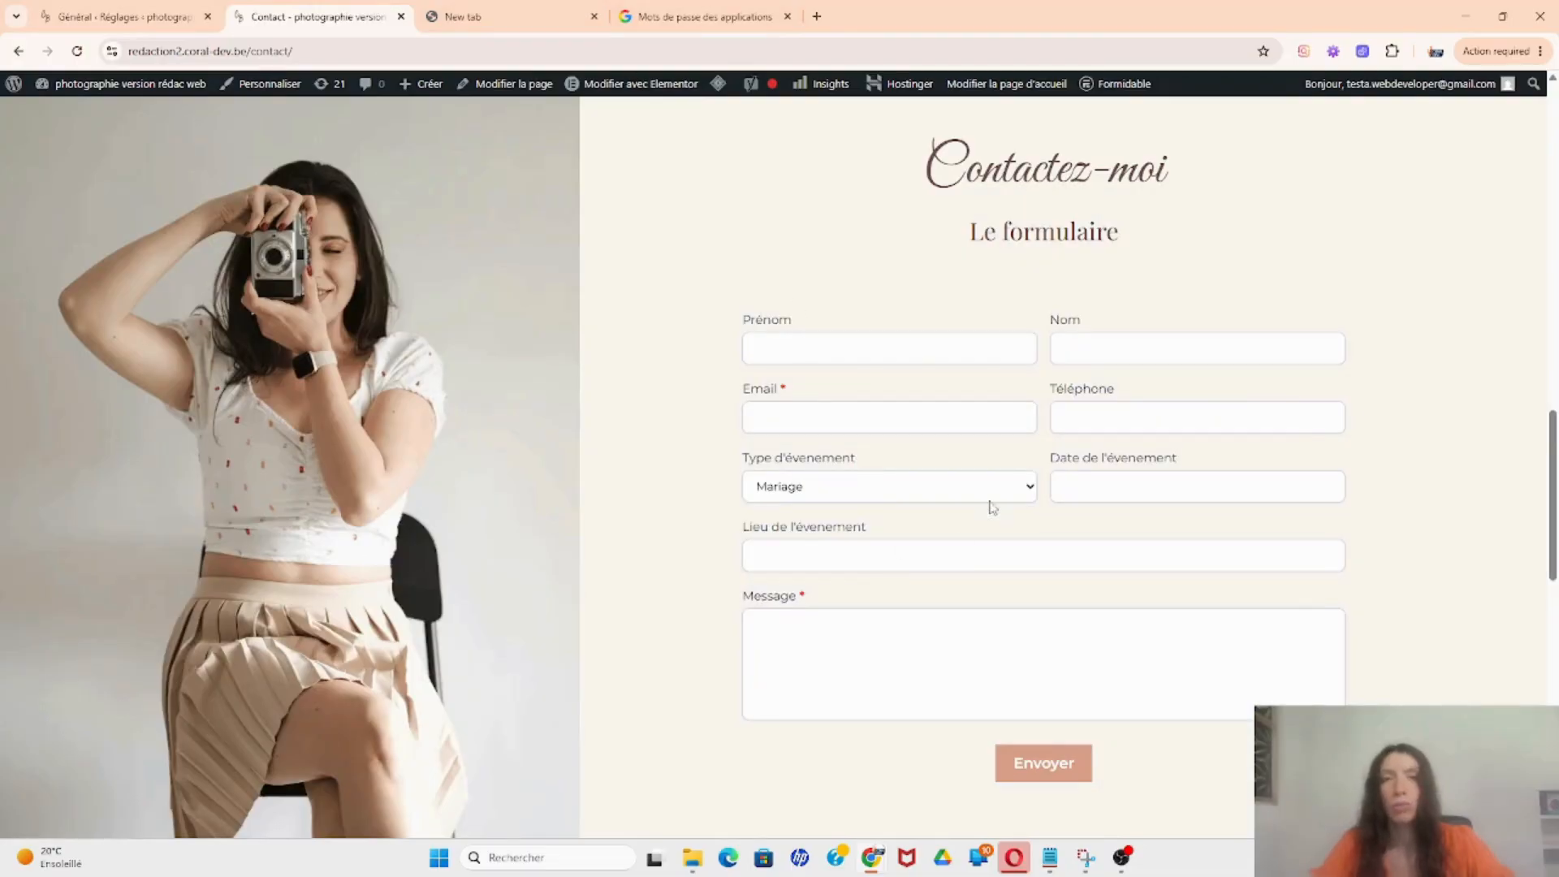